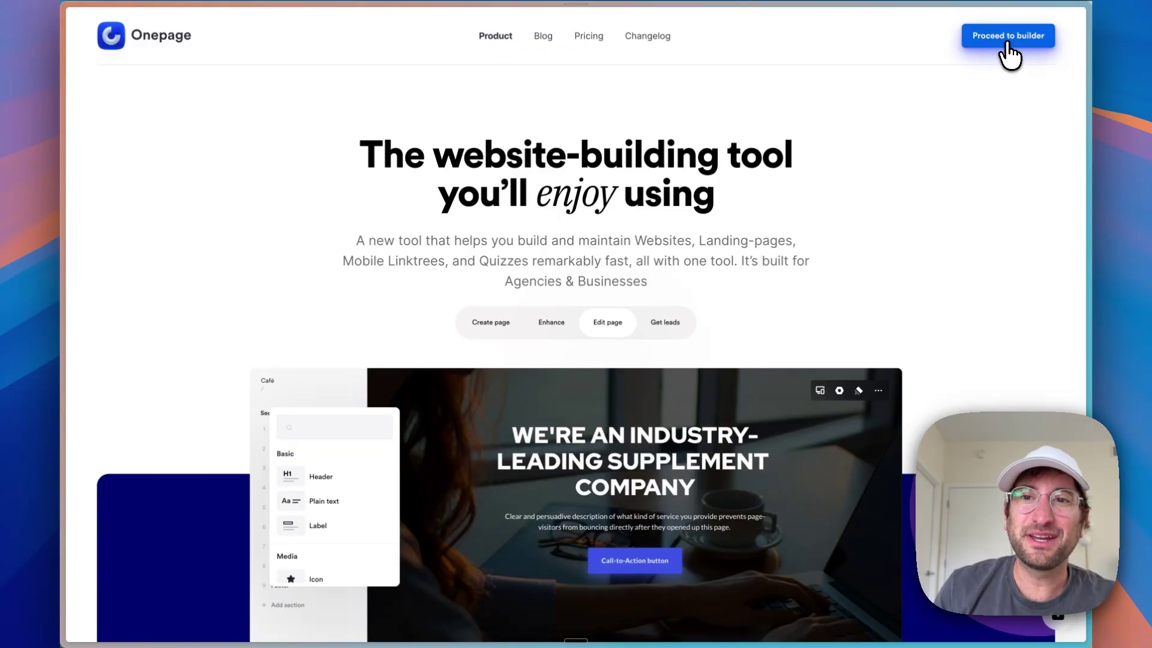
- Enter the builder and create a blank project named 'test landing page 234234'
click(1007, 37)
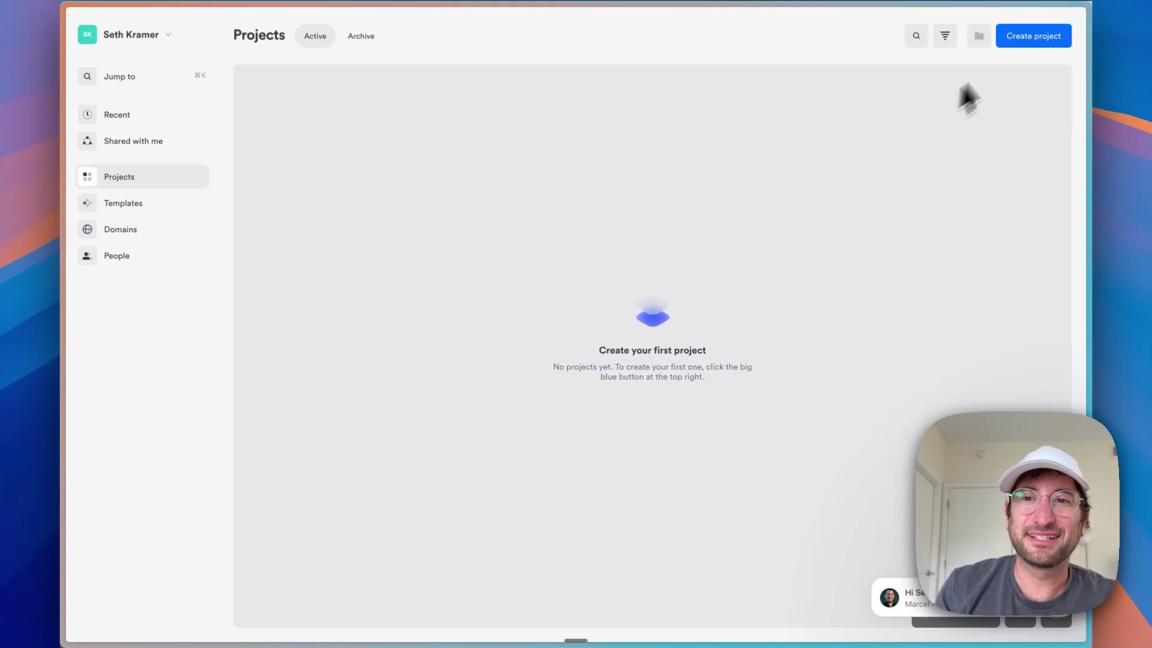
click(1018, 38)
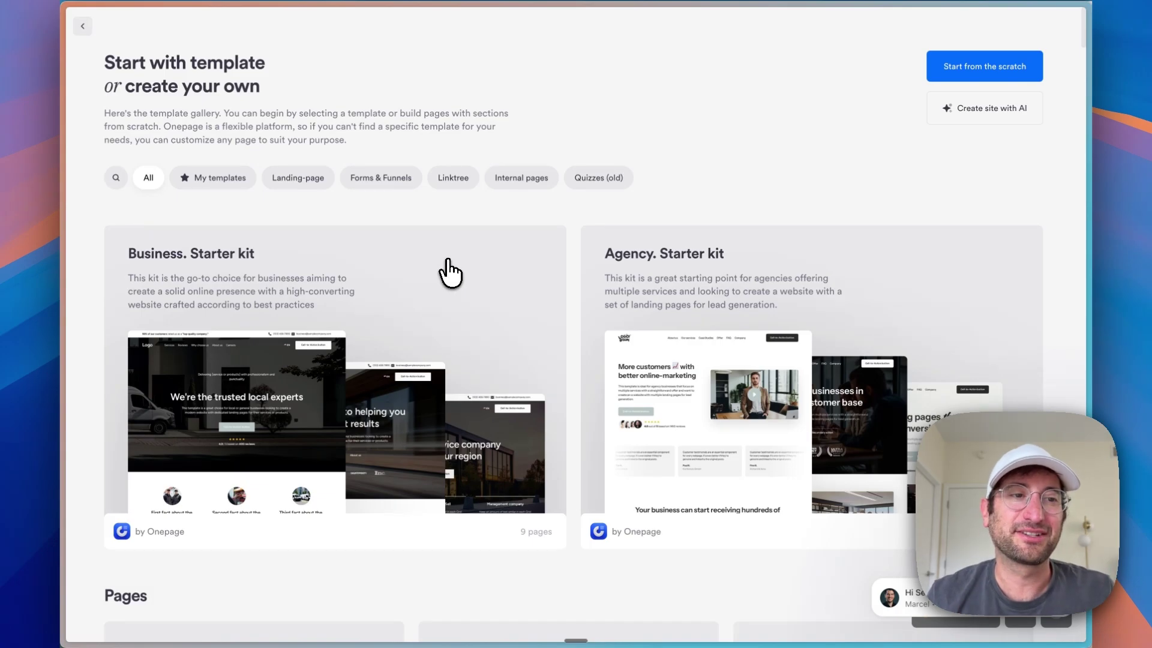
click(961, 119)
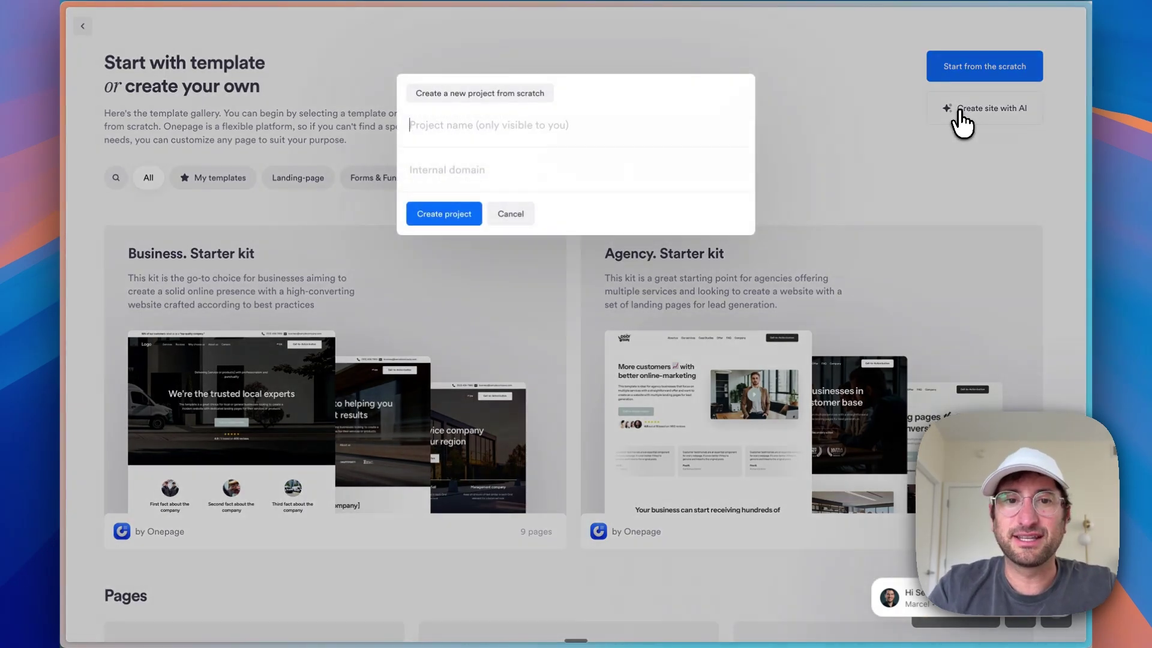
text(tes)
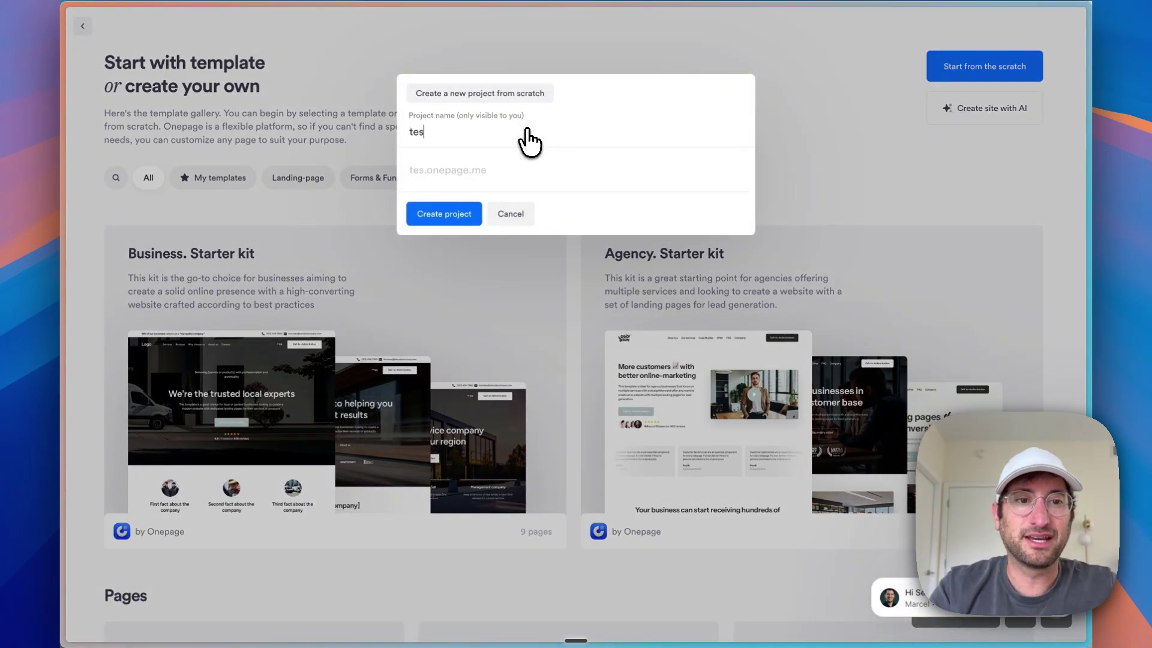
text(t landing page)
click(460, 214)
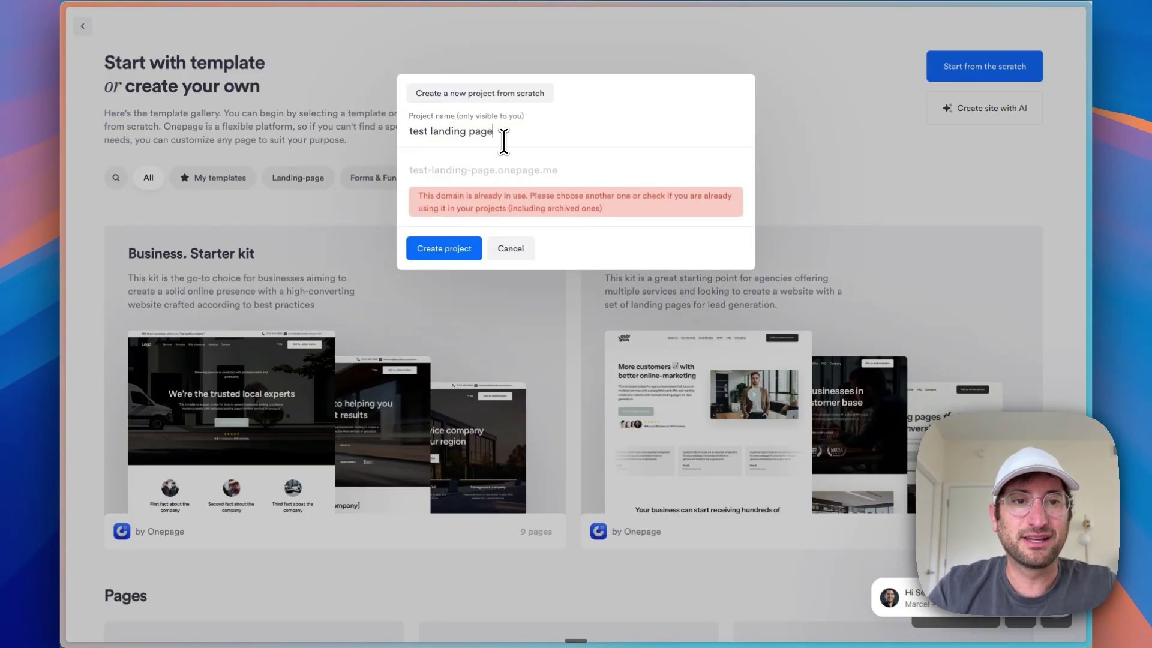
text(234234)
click(459, 216)
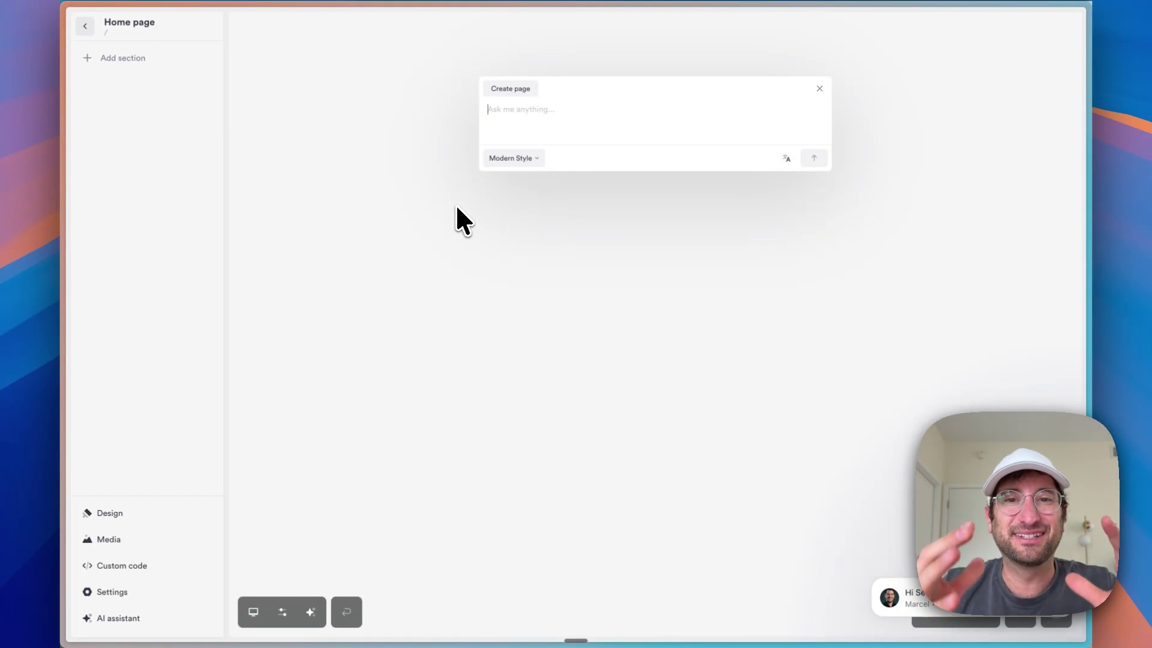
- Write the dentist-office website request, trimming unfinished words and keeping the Modern style
text(I)
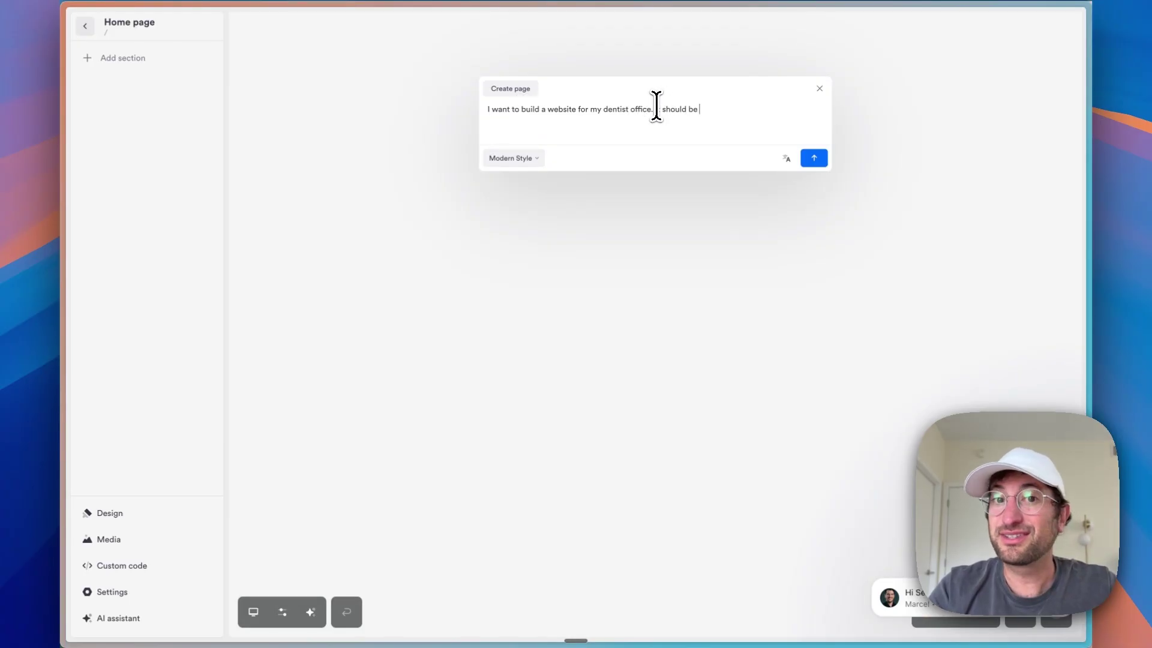
drag(655, 109, 754, 108)
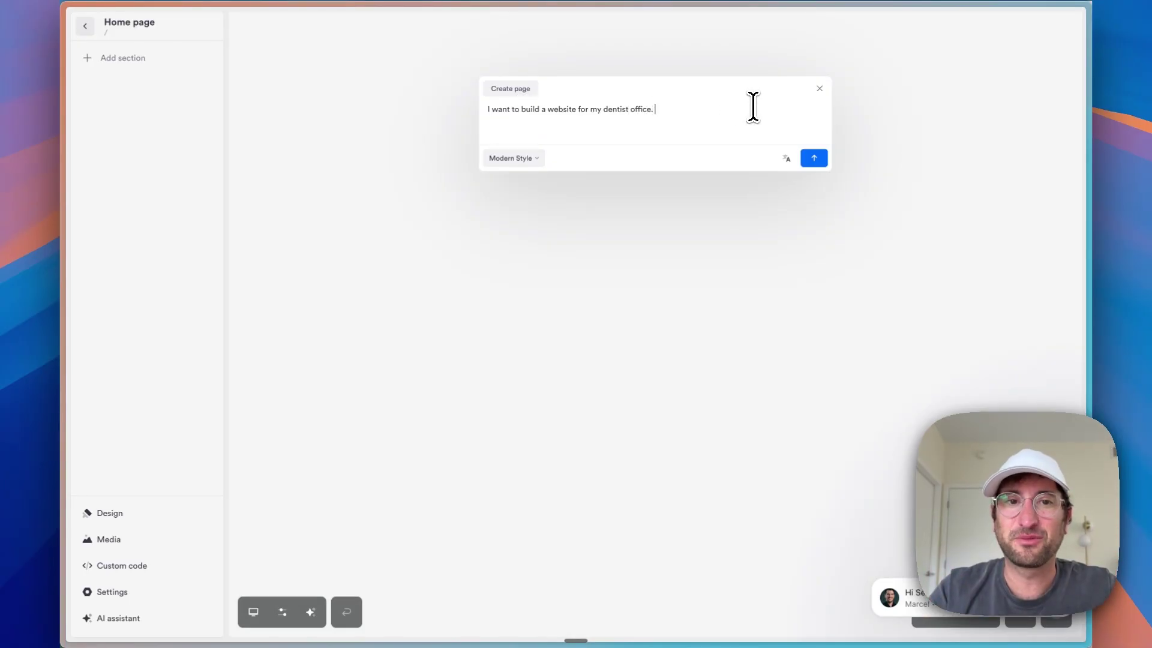
click(515, 158)
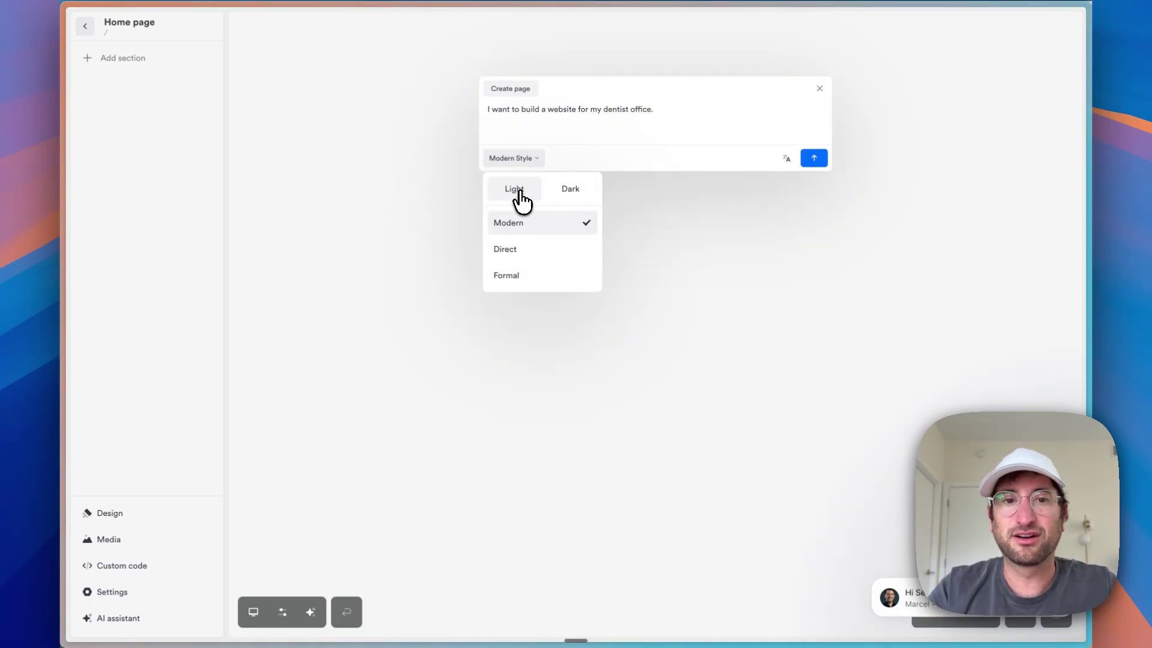
click(637, 118)
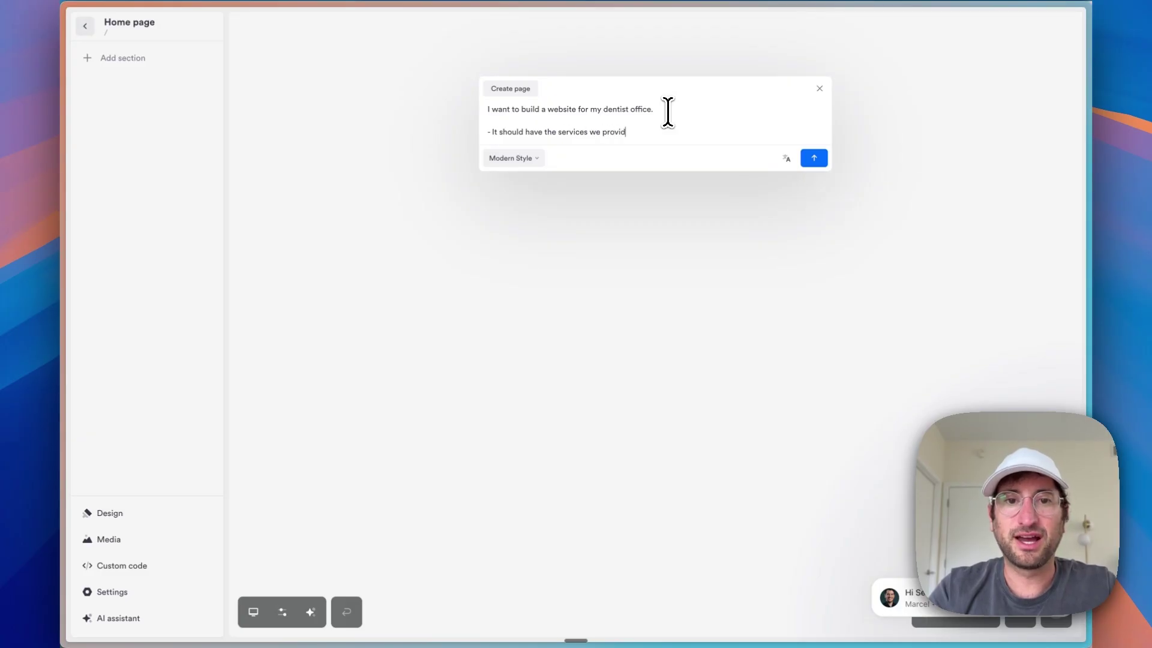
- Add bullet requirements like '- it should have a way to contact us' and submit the prompt
text(e)
key(Return)
text(- it should hav)
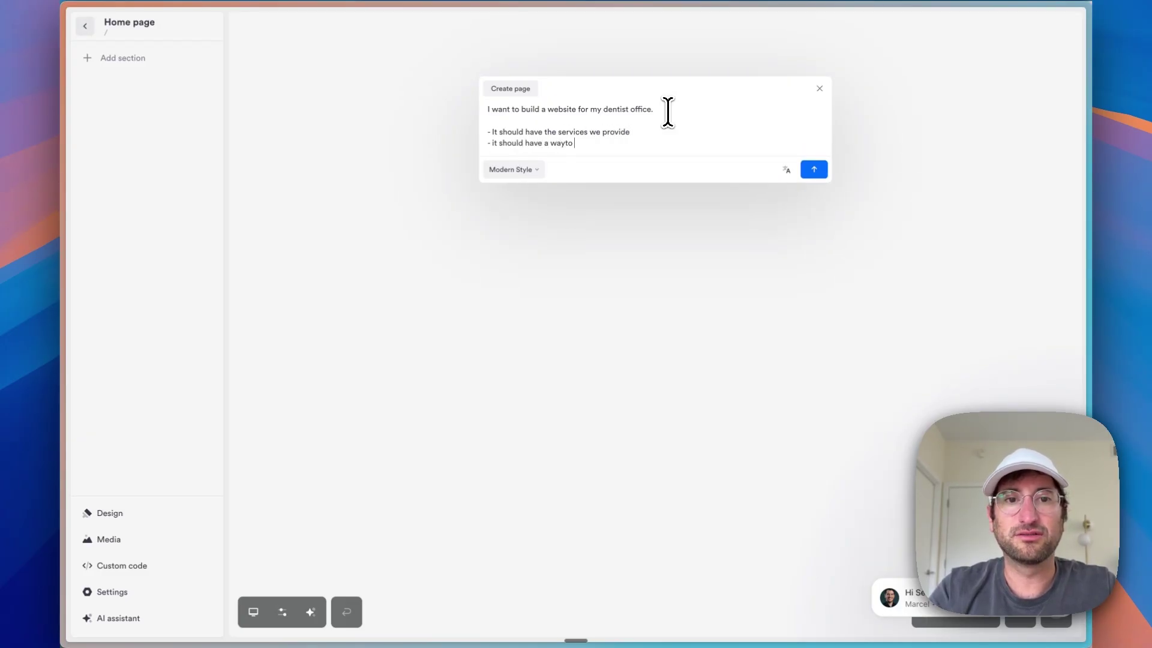
text(e a way to contact us)
key(Return)
text(- it should have an area for the dentists)
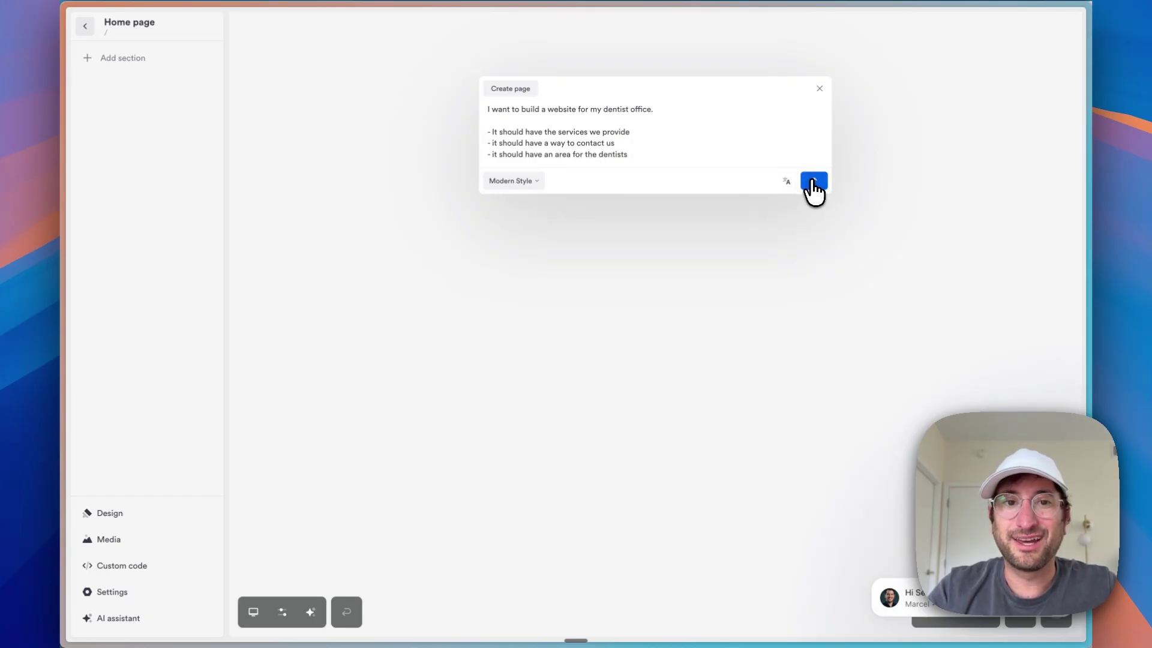
click(814, 181)
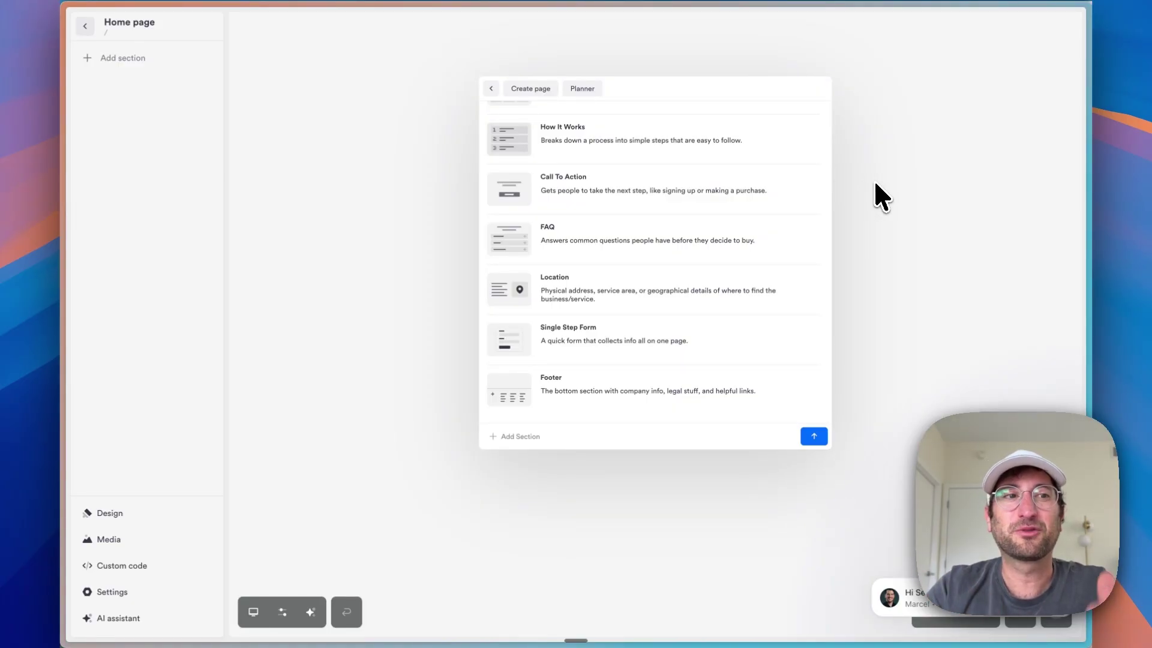
- Review the twelve proposed sections, leave Footer last, and approve the plan for generation
scroll(707, 196, up, 6)
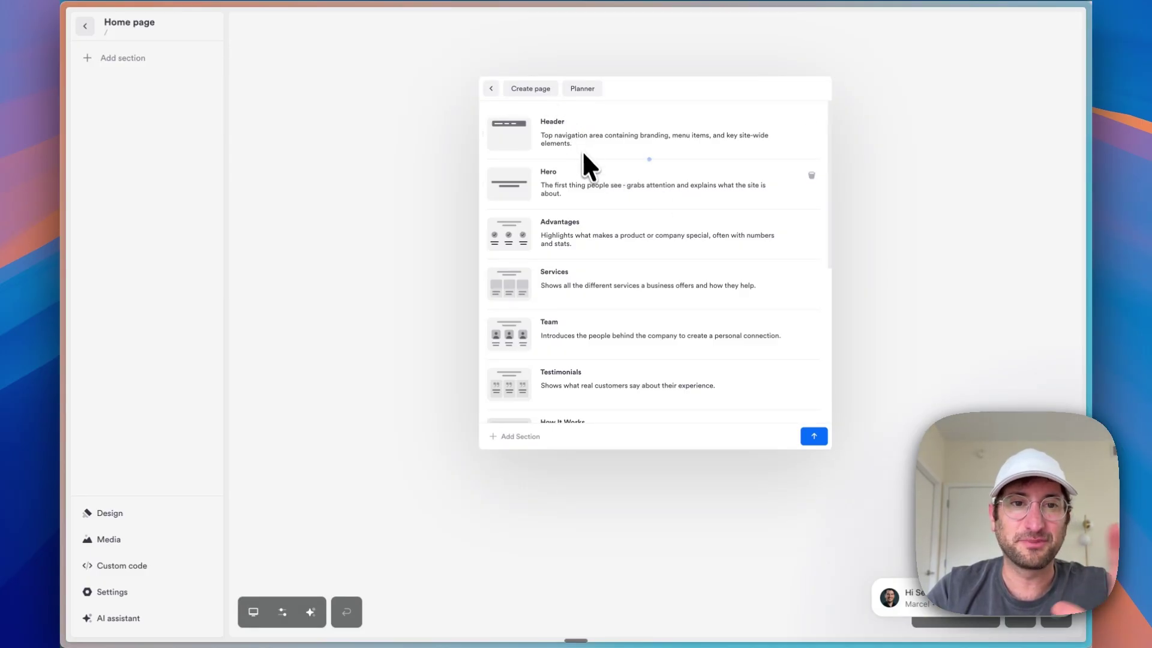
scroll(588, 191, down, 5)
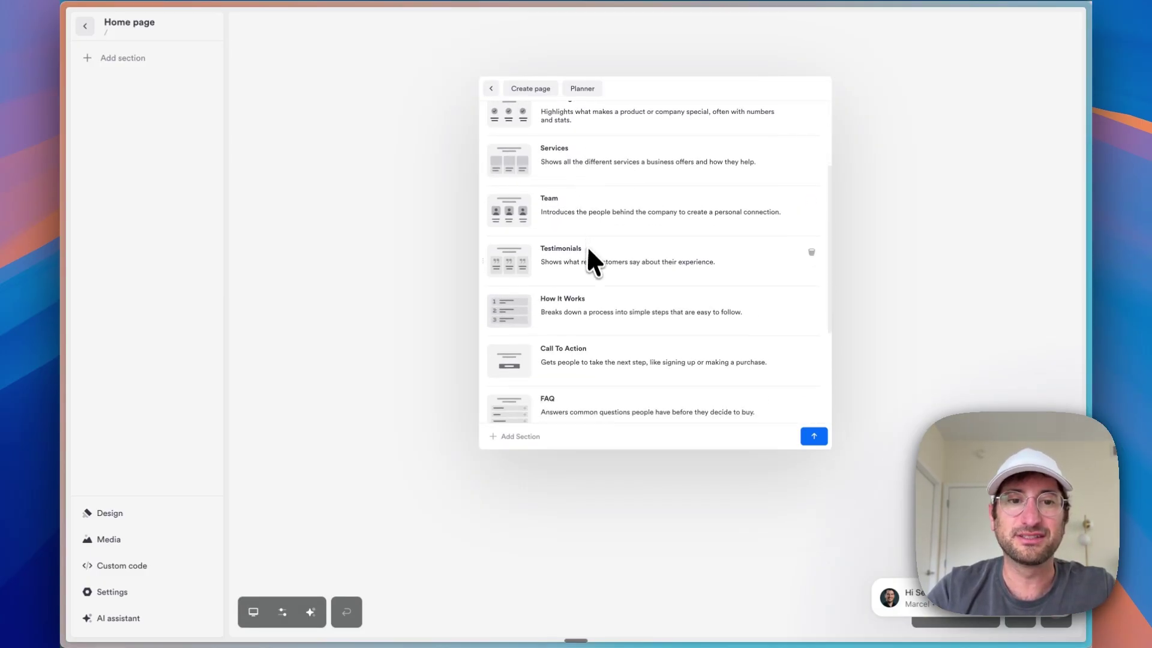
scroll(591, 264, down, 1)
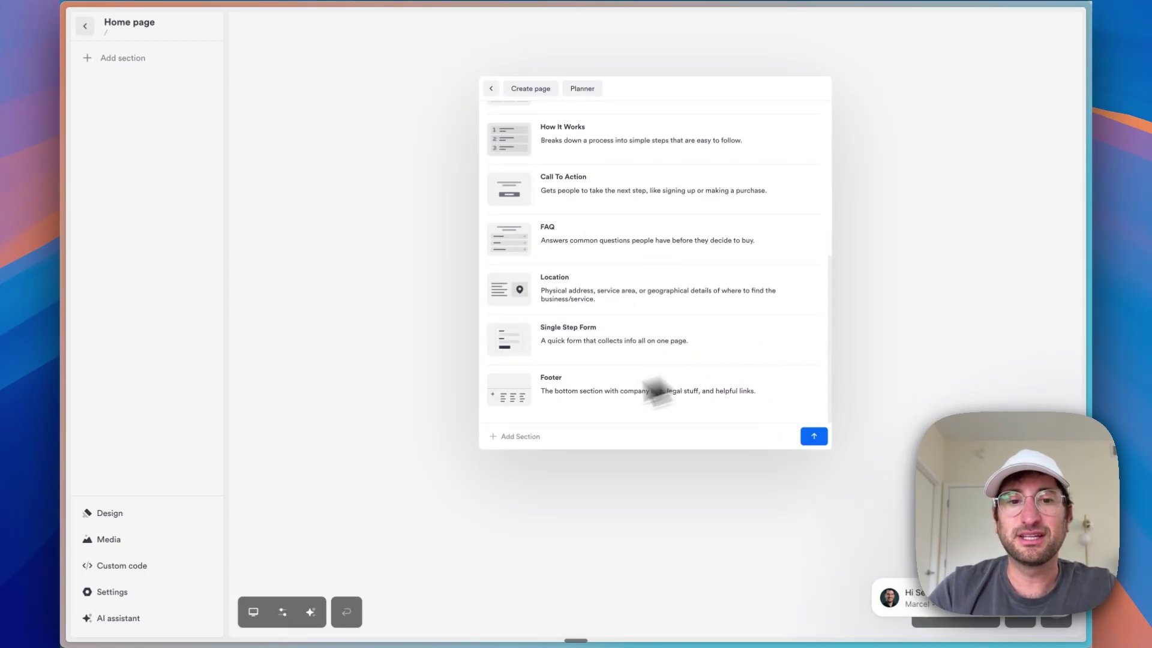
mouse_move(521, 382)
mouse_down()
mouse_move(529, 283)
mouse_move(533, 386)
mouse_up()
scroll(647, 247, up, 6)
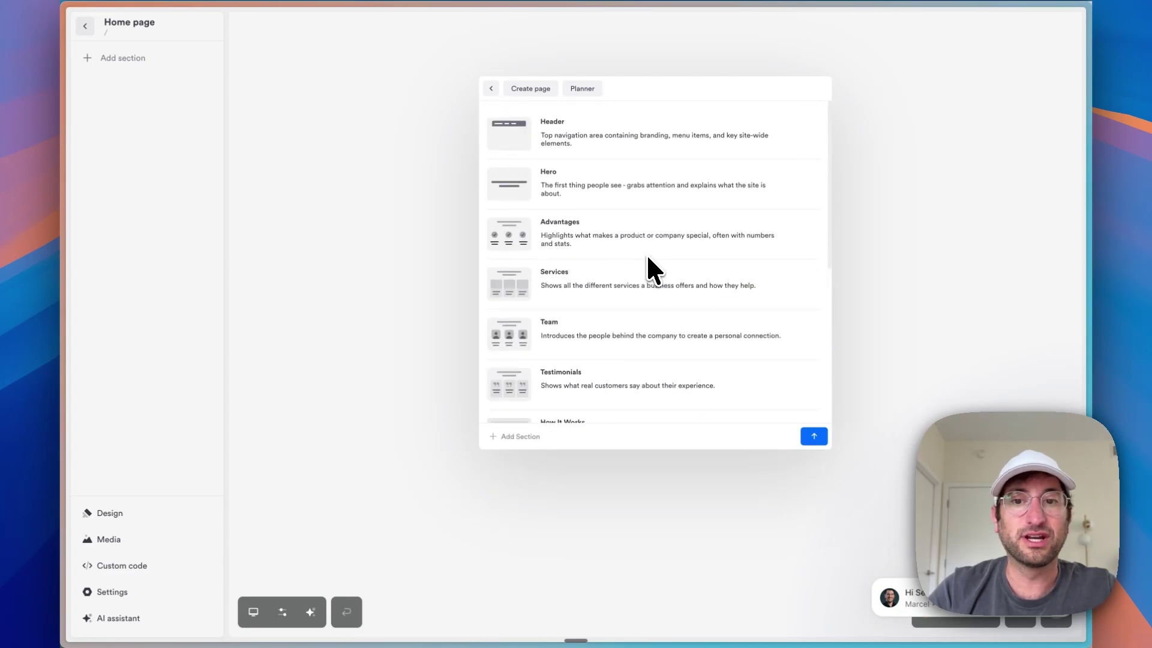
scroll(646, 253, down, 6)
click(814, 435)
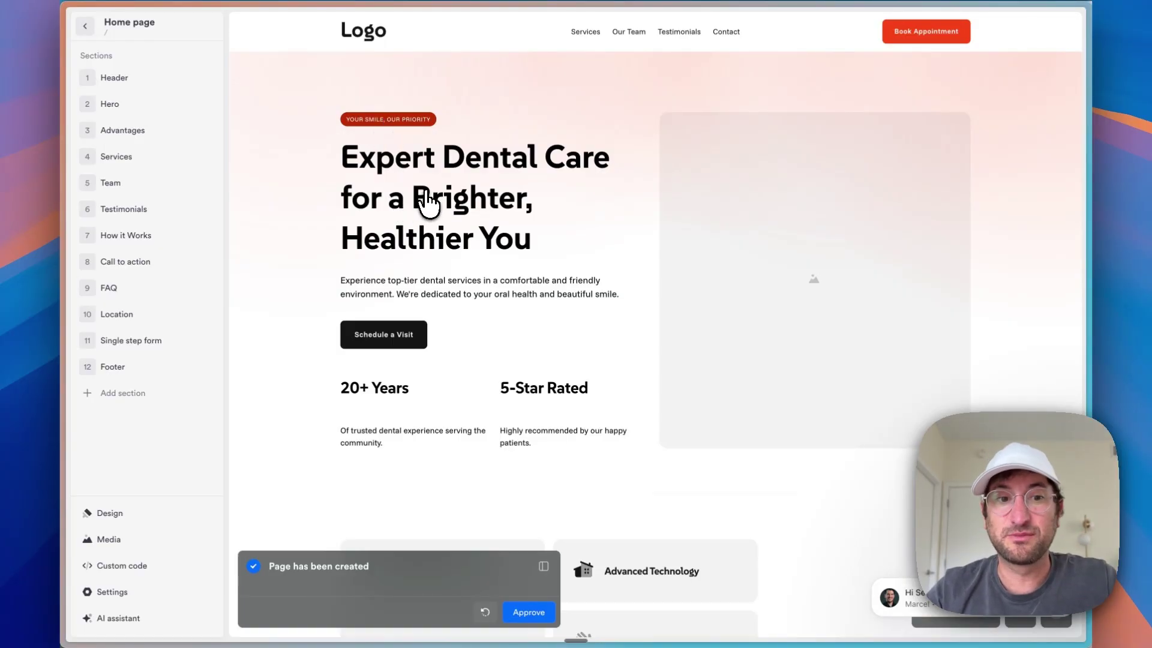
- Scroll through the generated dental page preview and dismiss the 'Page has been created' notice
scroll(428, 202, down, 10)
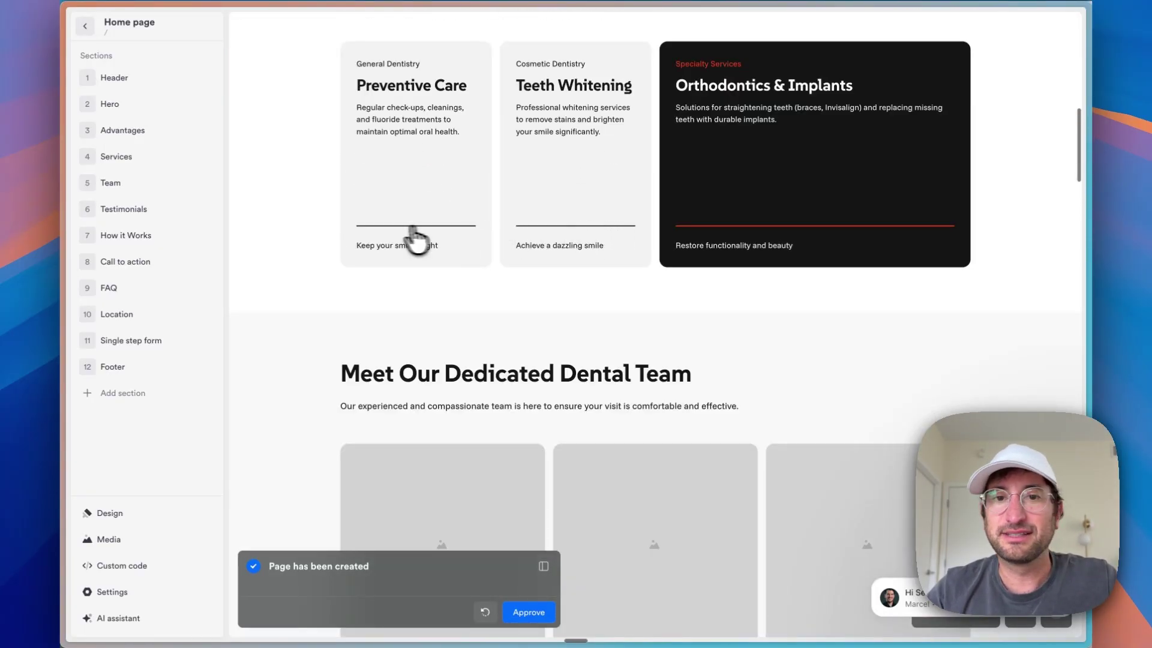
scroll(696, 216, up, 2)
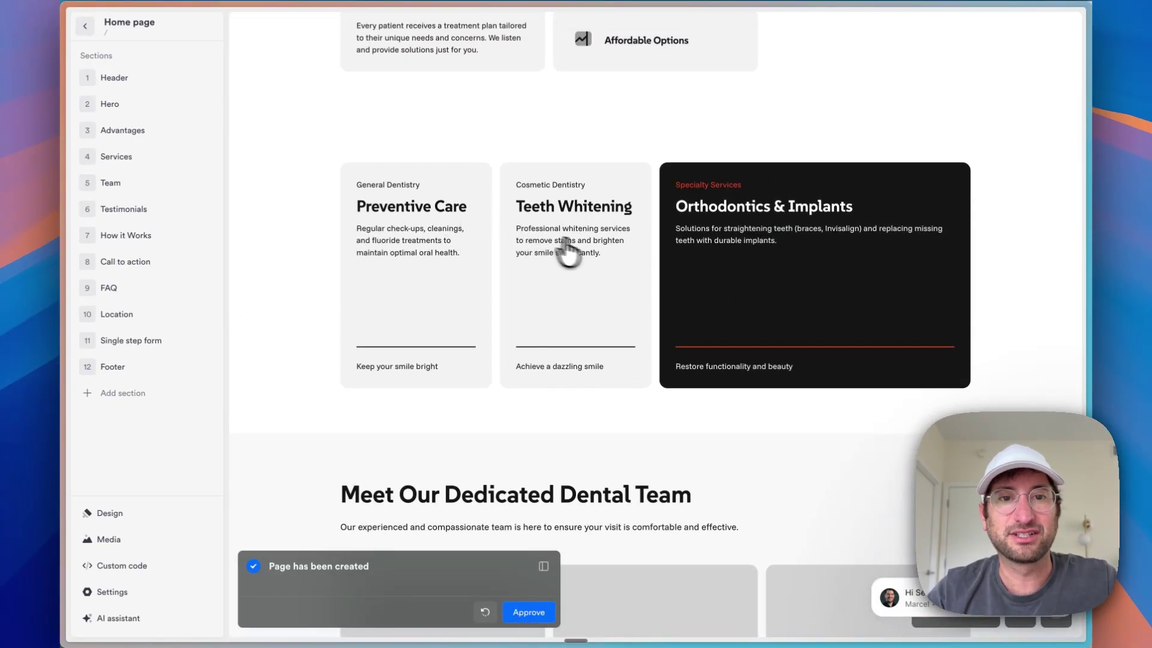
scroll(522, 300, up, 3)
scroll(527, 386, down, 12)
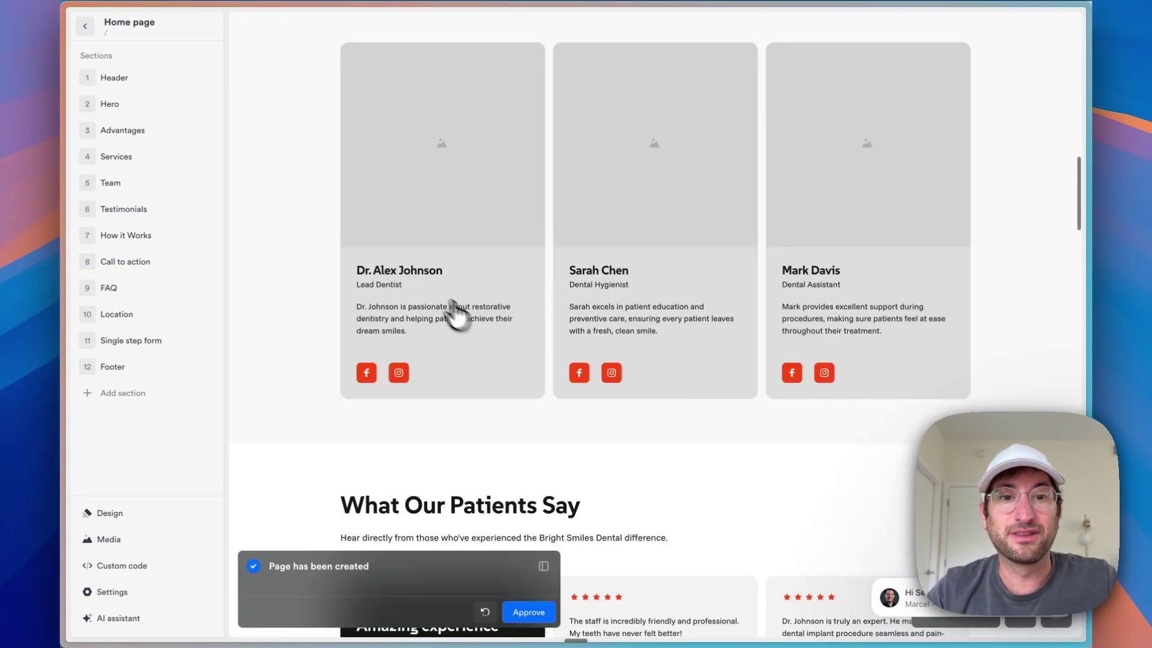
scroll(560, 291, down, 18)
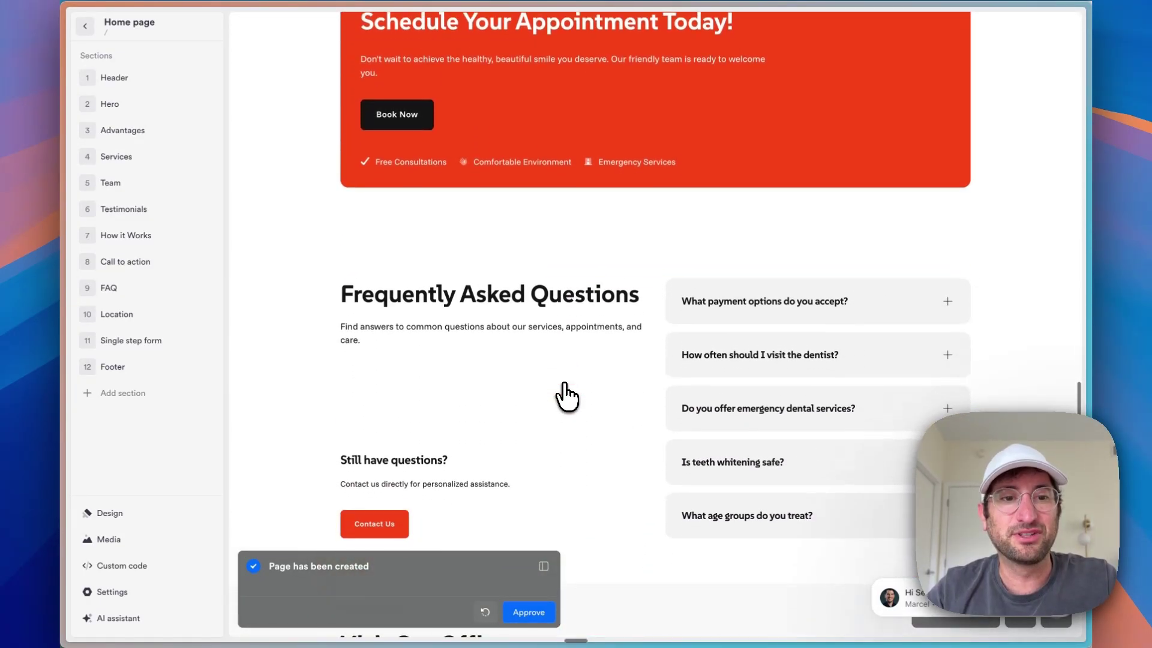
scroll(566, 390, down, 17)
scroll(566, 392, up, 8)
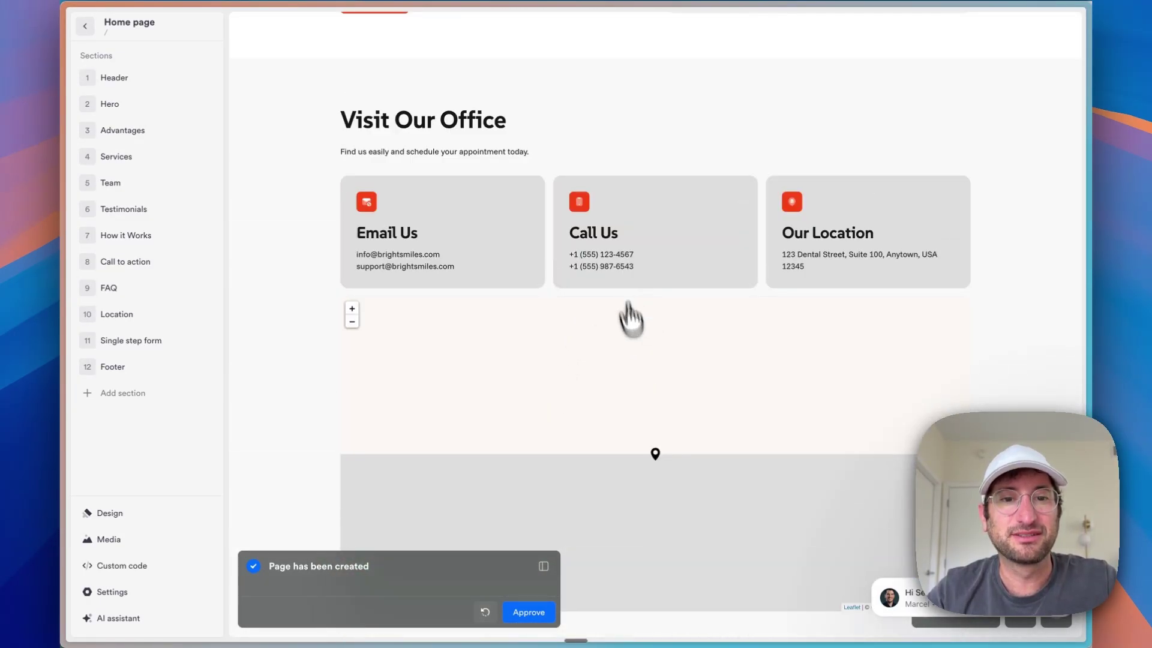
scroll(630, 319, down, 14)
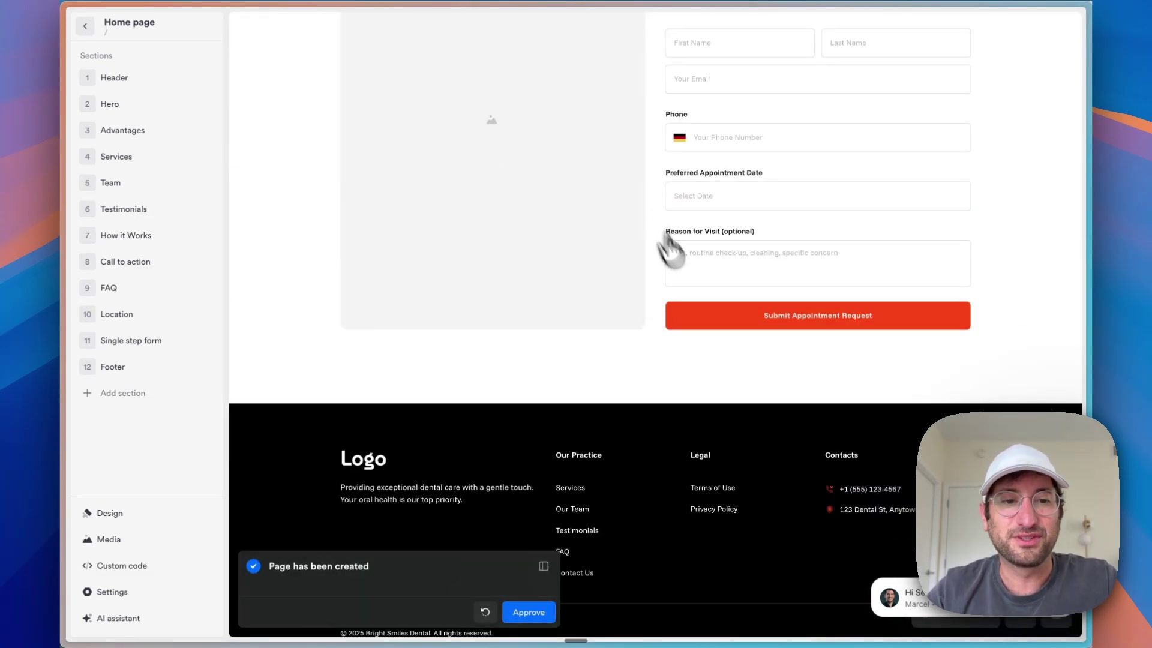
click(543, 566)
- Jump to the Advantages and Services sections, then open and close a section's actions menu
scroll(570, 390, up, 20)
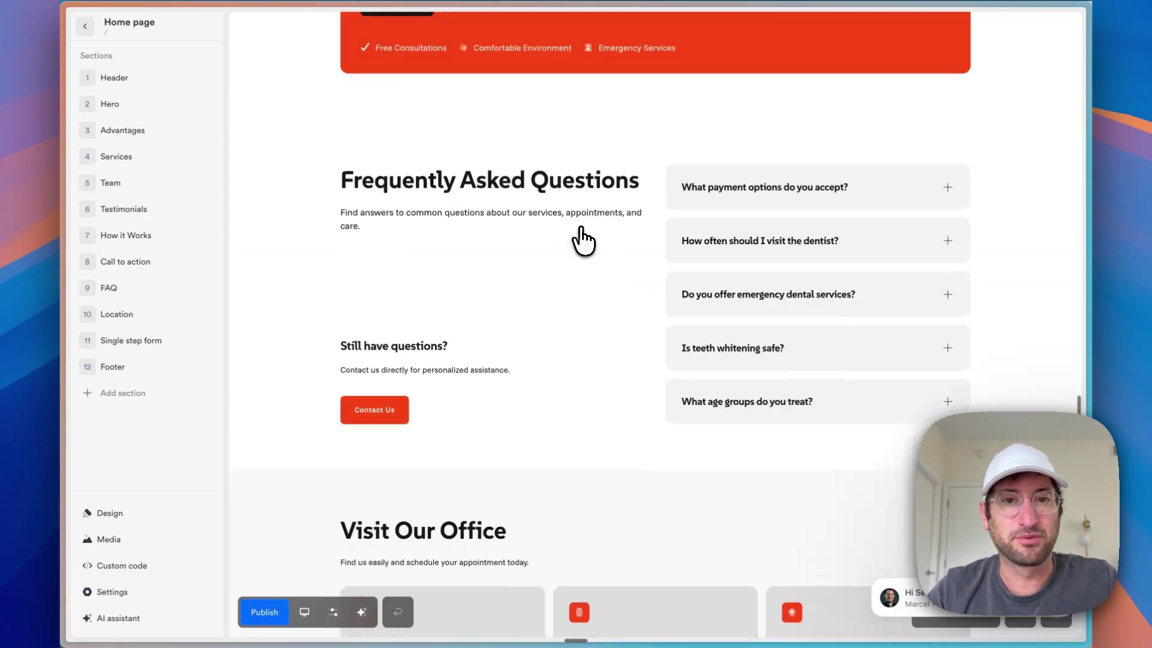
scroll(579, 246, up, 20)
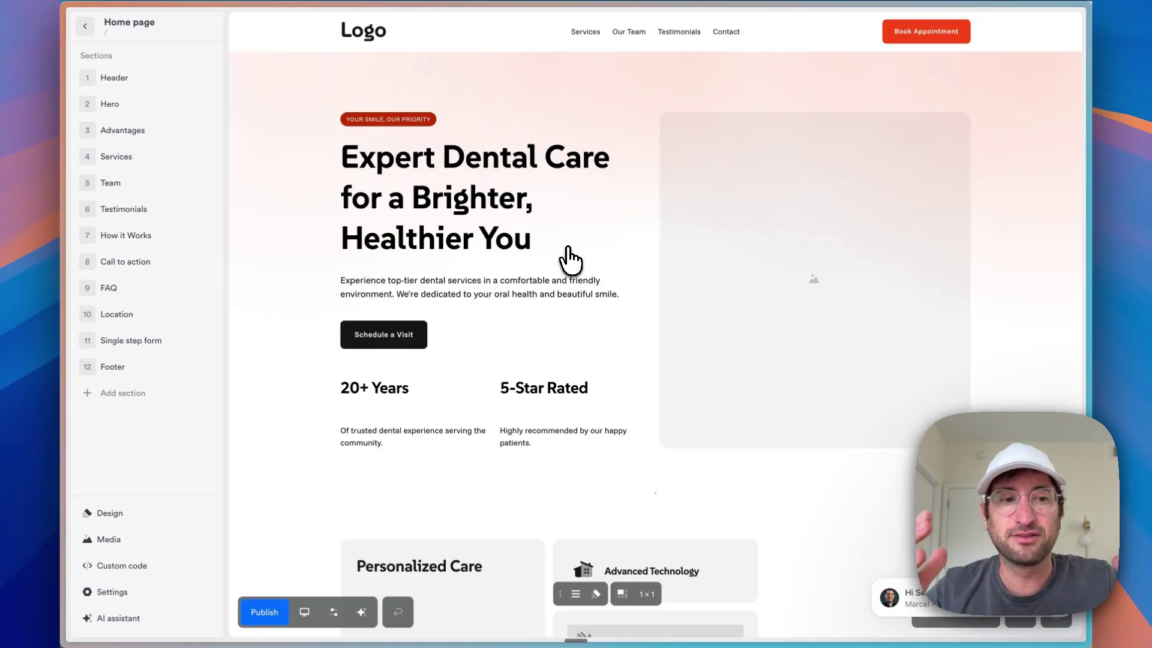
click(143, 131)
click(149, 158)
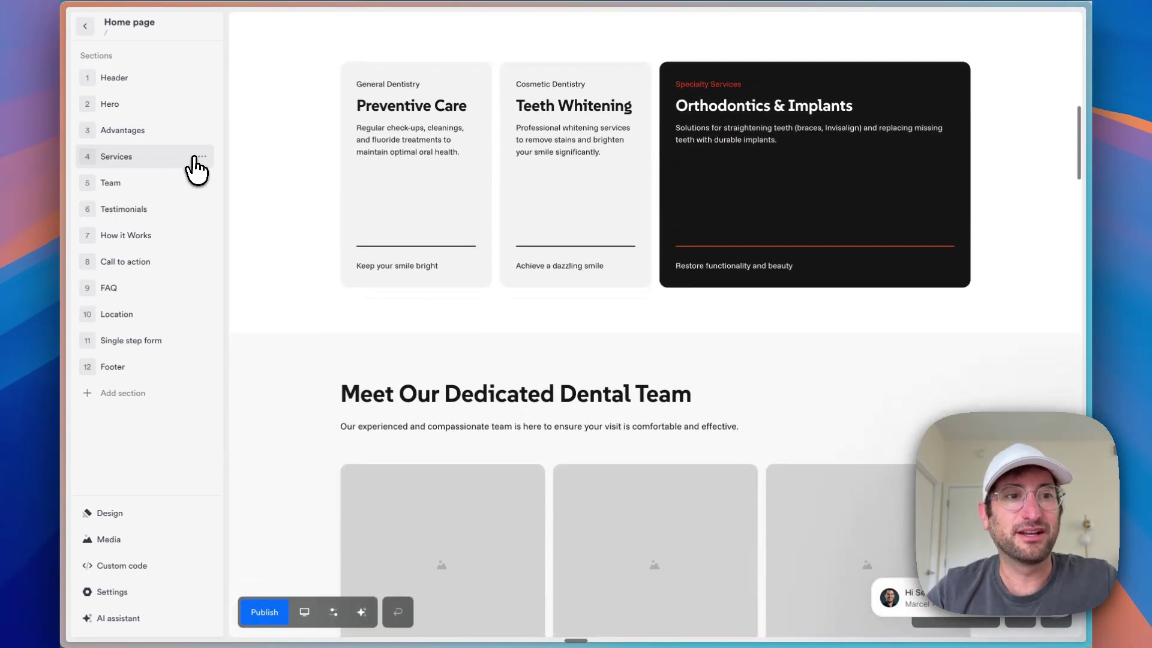
click(197, 157)
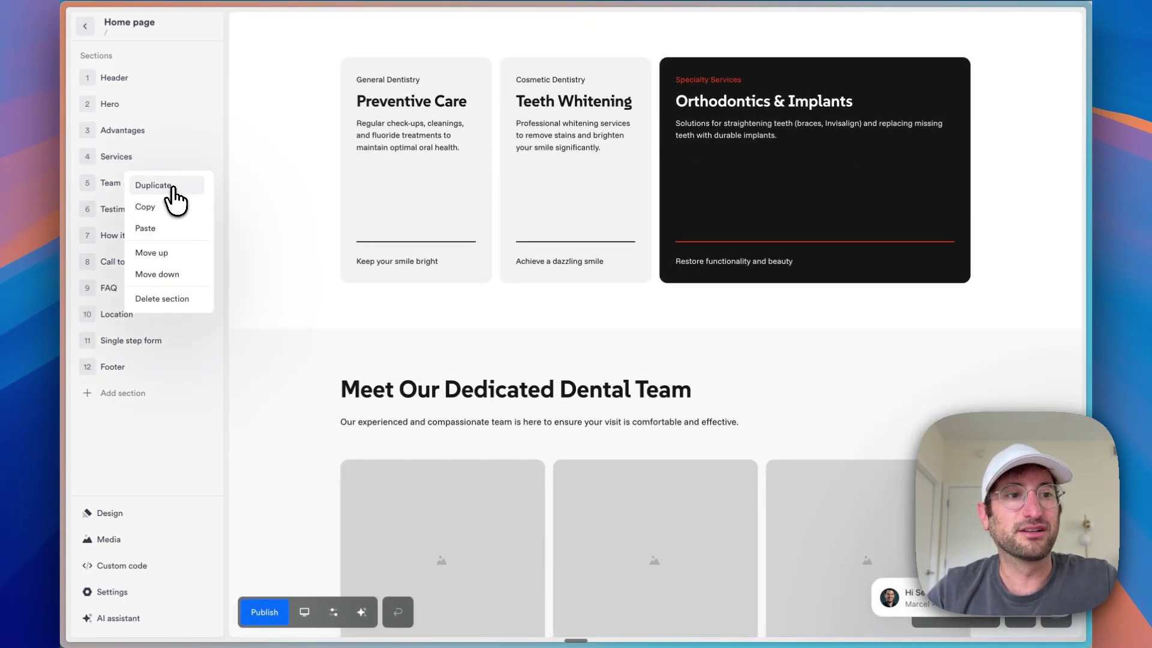
click(267, 380)
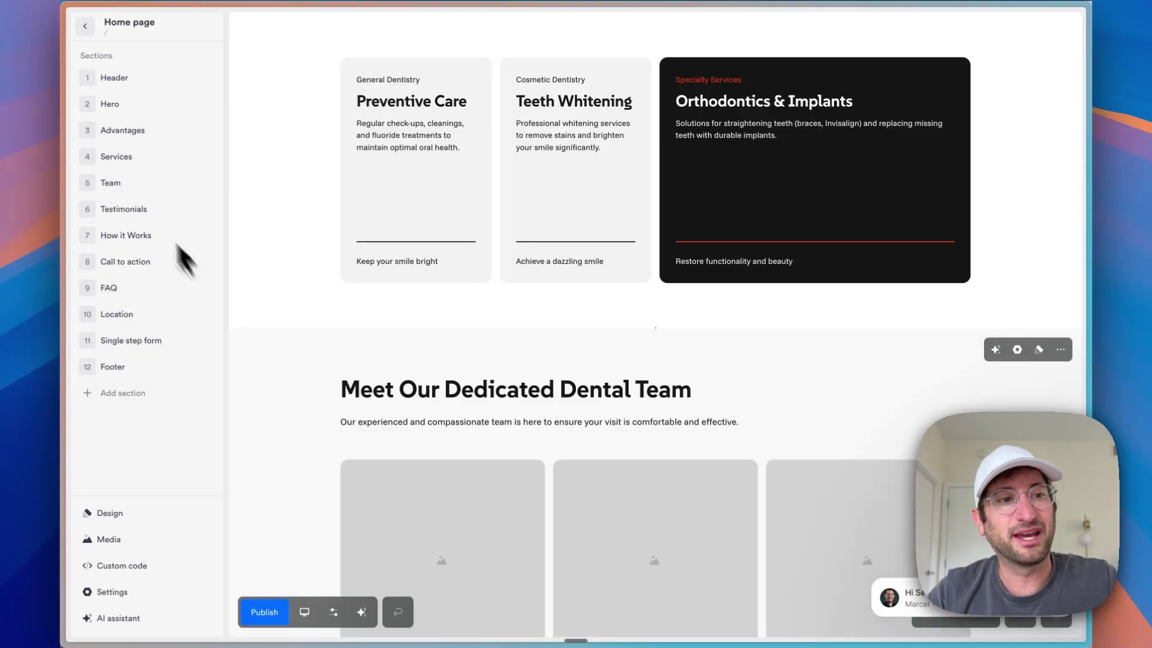
drag(136, 187, 129, 180)
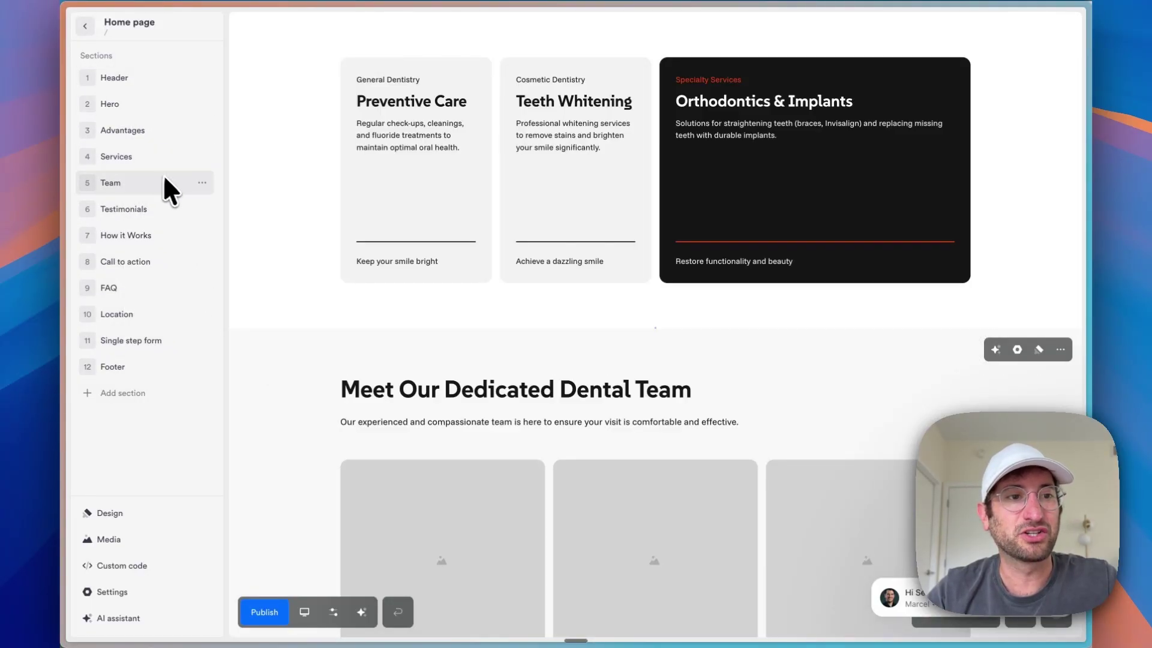
- Open the colour settings and try the maroon-yellow and black-yellow palettes
click(157, 506)
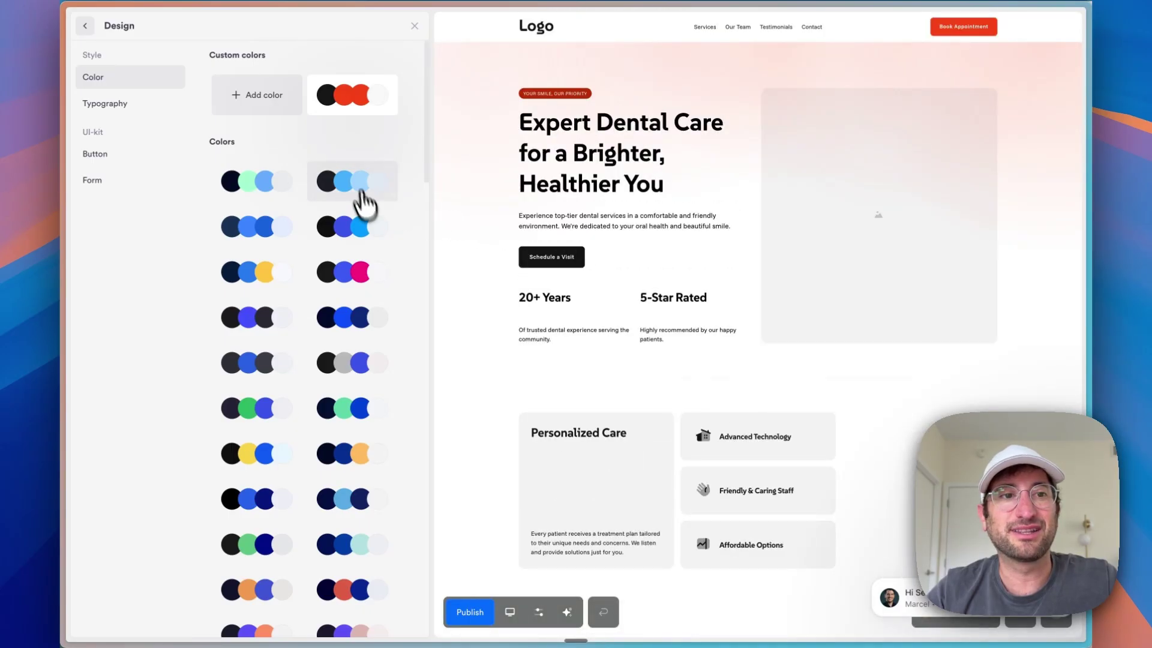
scroll(303, 390, down, 10)
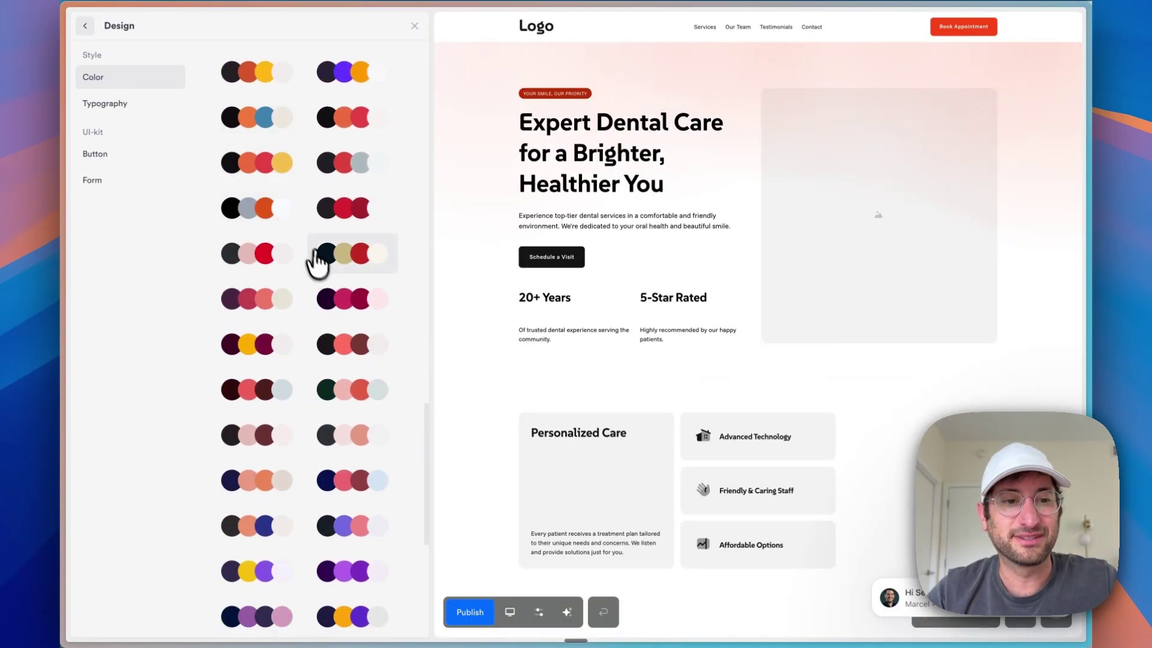
scroll(339, 363, down, 5)
scroll(342, 411, up, 4)
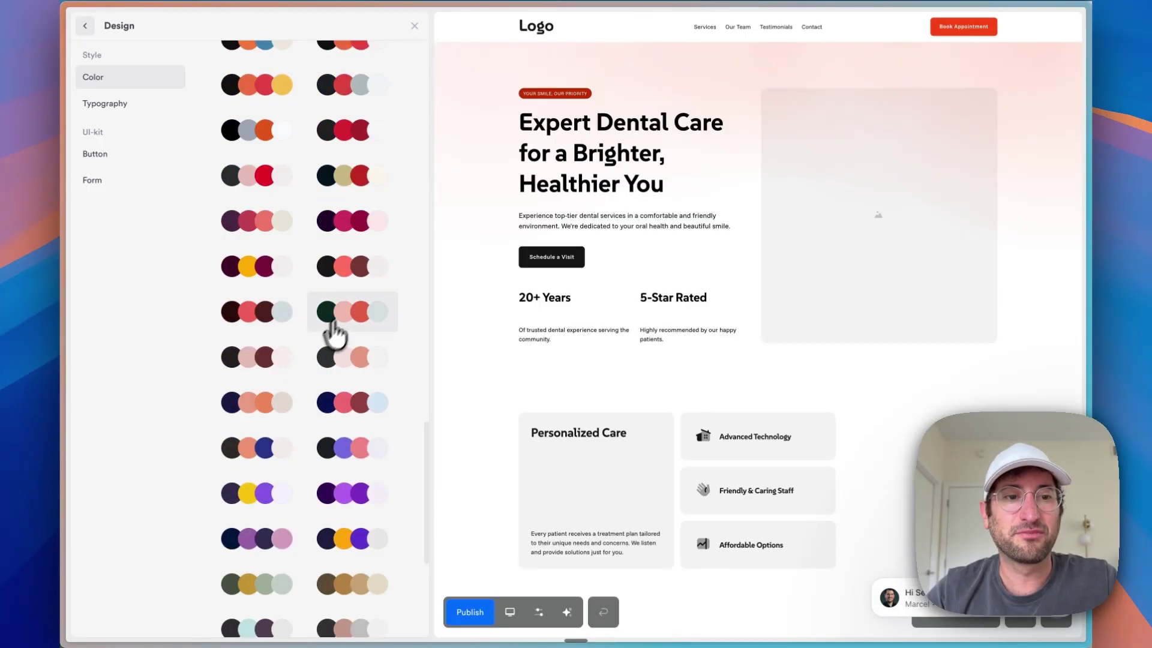
click(258, 277)
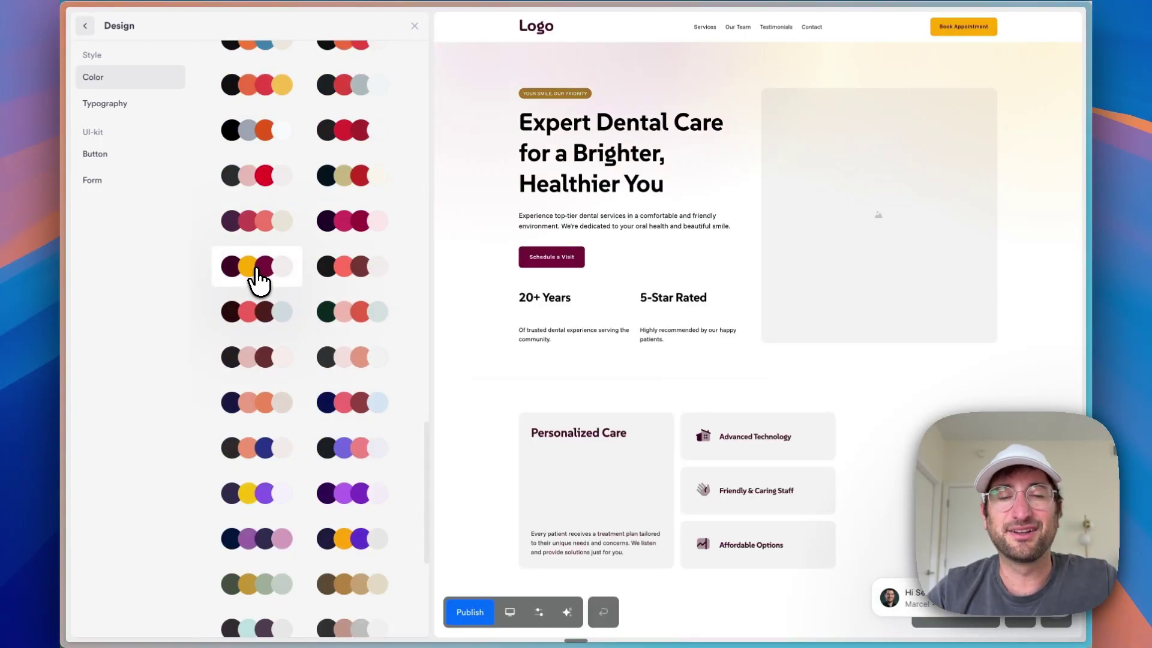
scroll(677, 273, down, 20)
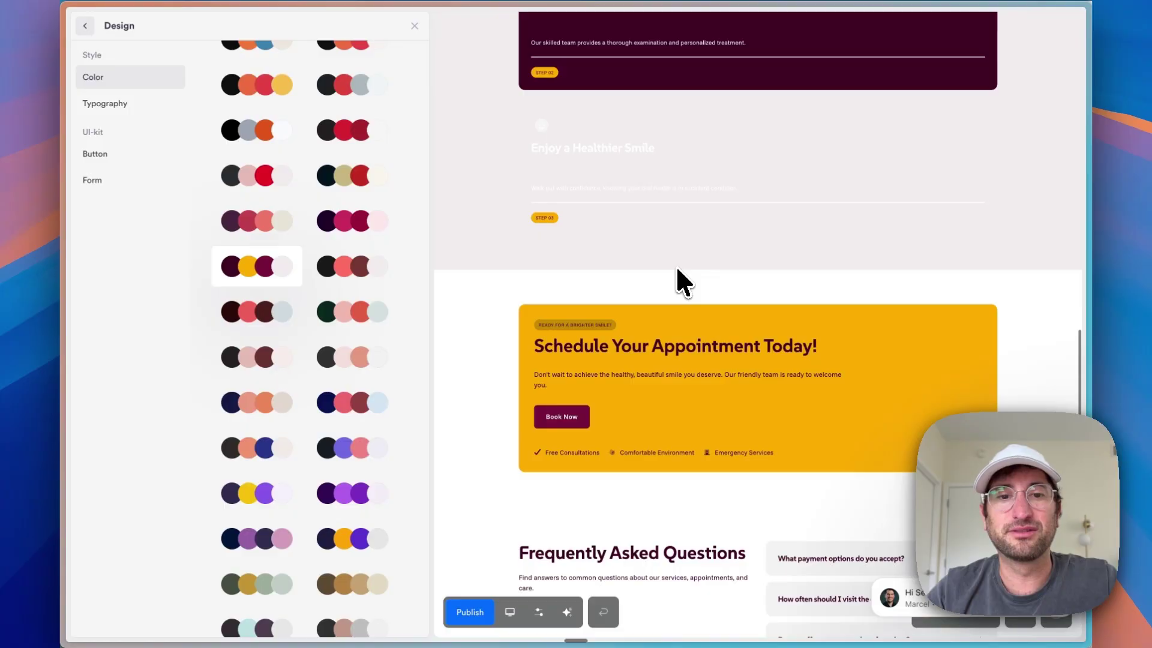
scroll(336, 168, down, 5)
click(256, 139)
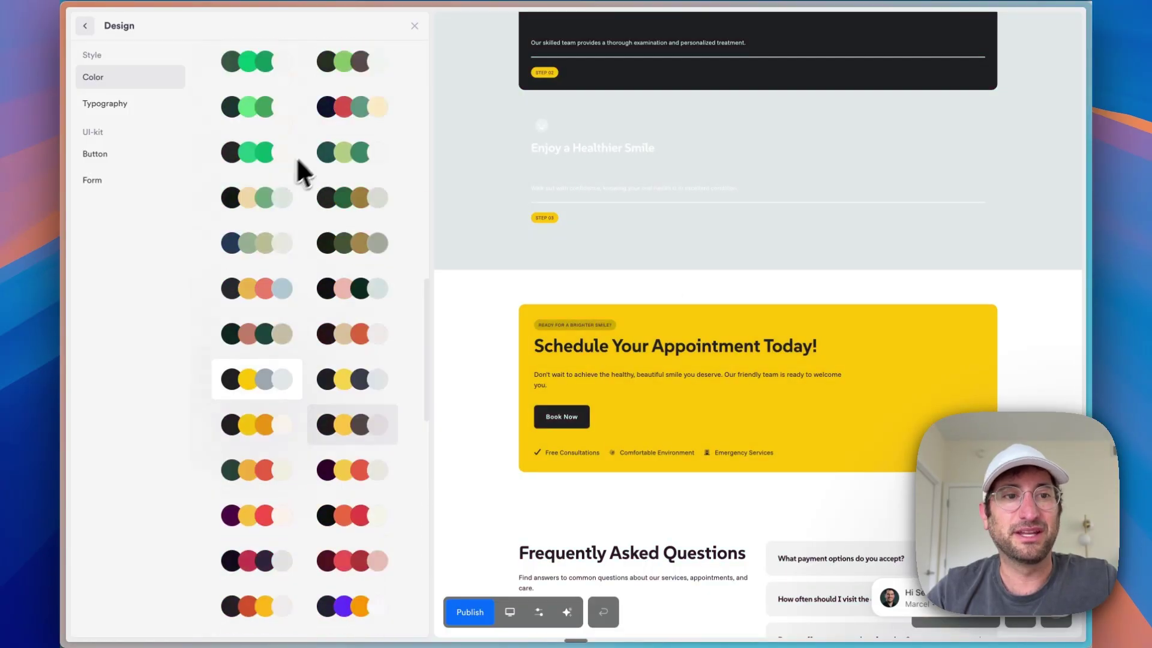
- Try the dark and light green palette, then settle on the black and bright-green palette
scroll(296, 165, up, 2)
click(269, 174)
scroll(318, 183, up, 5)
scroll(613, 260, up, 10)
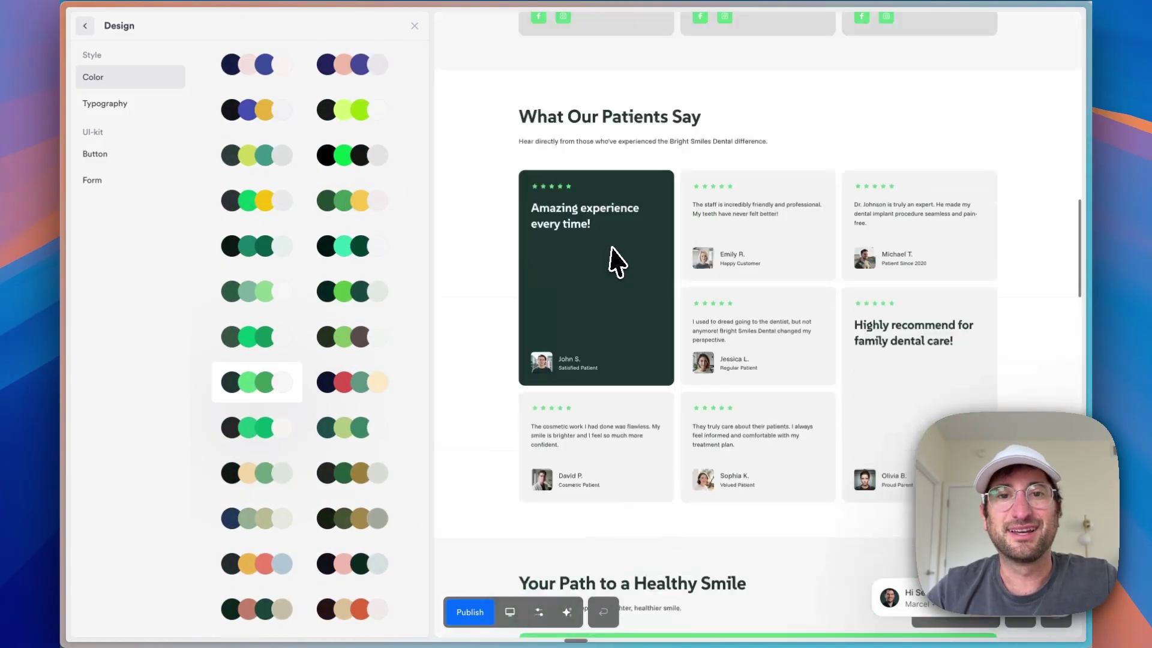
scroll(610, 247, up, 10)
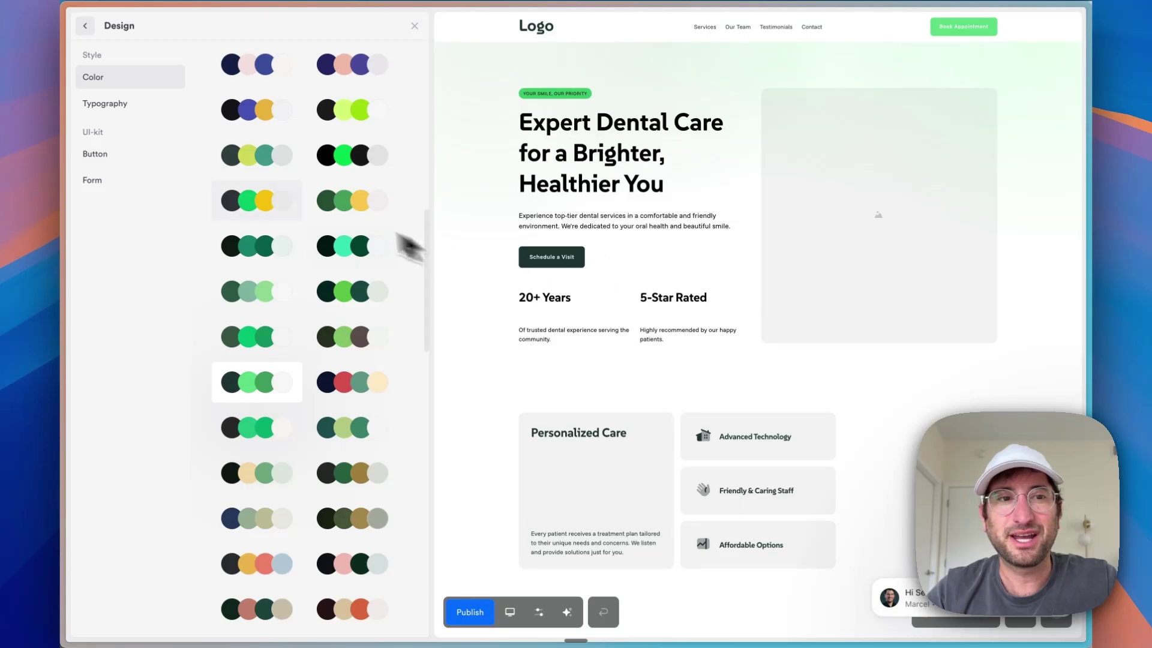
scroll(308, 167, up, 1)
click(347, 180)
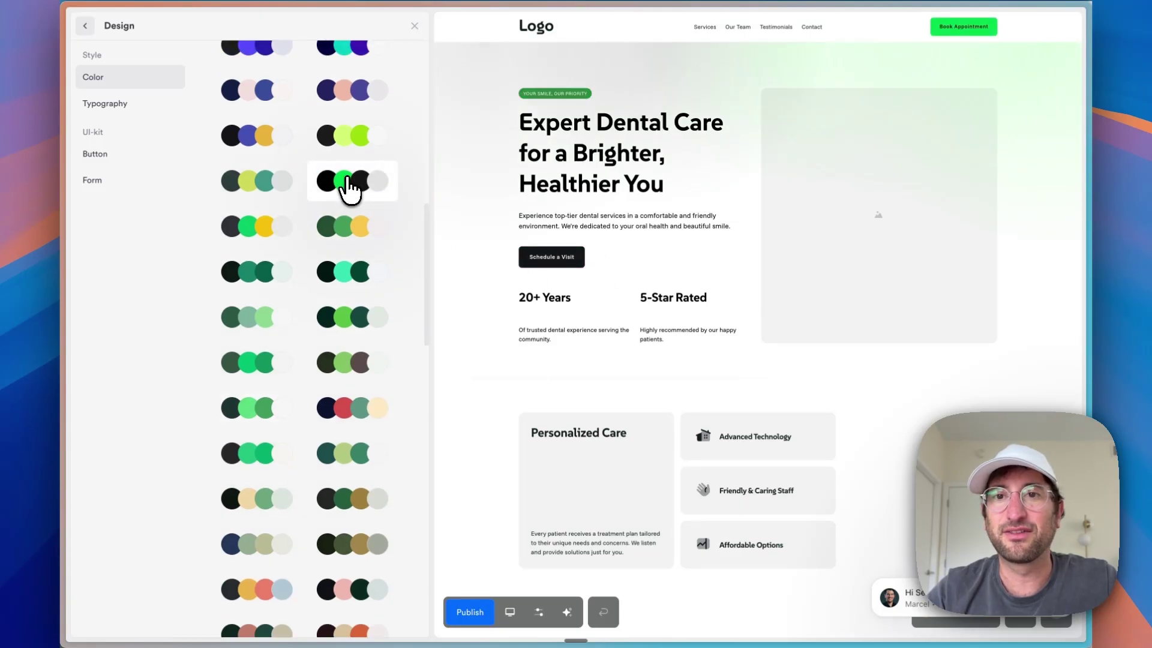
- Switch the site fonts to Rubik, then to the Chivo pairing, and browse button and form styles
click(102, 109)
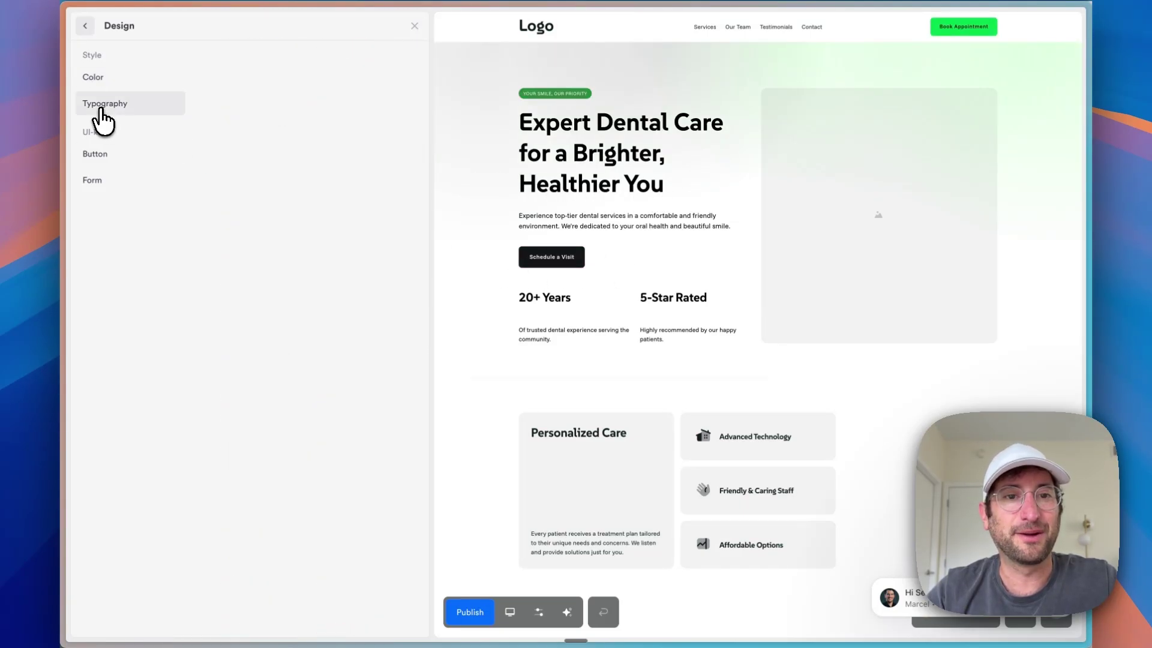
scroll(282, 318, down, 15)
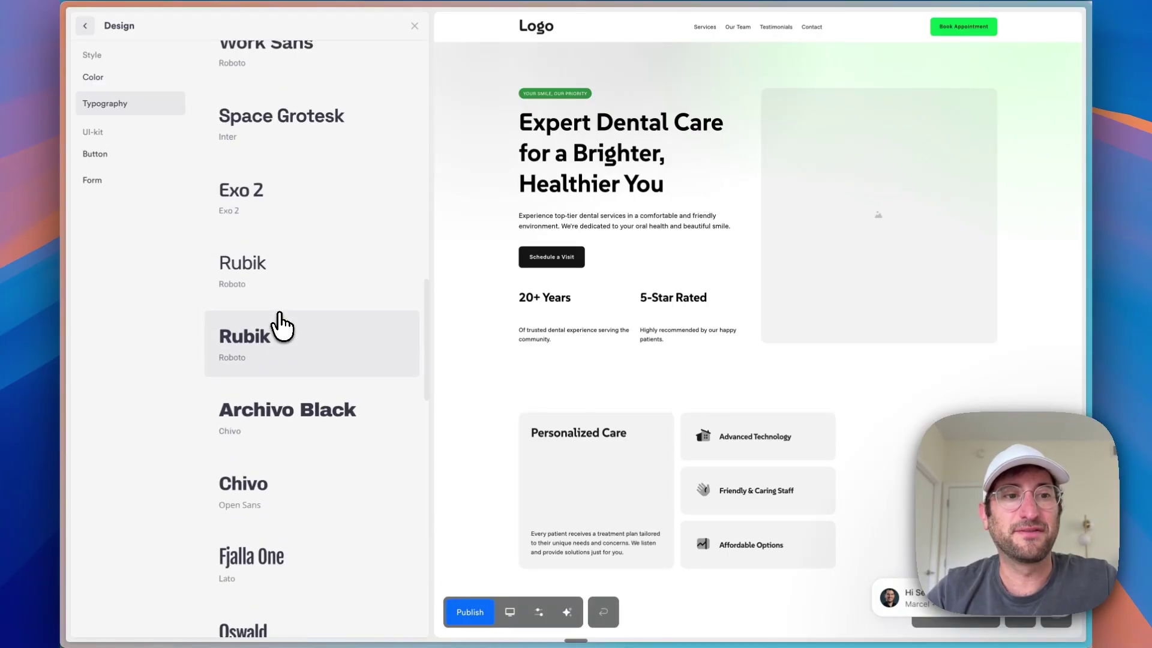
click(273, 337)
scroll(276, 340, down, 3)
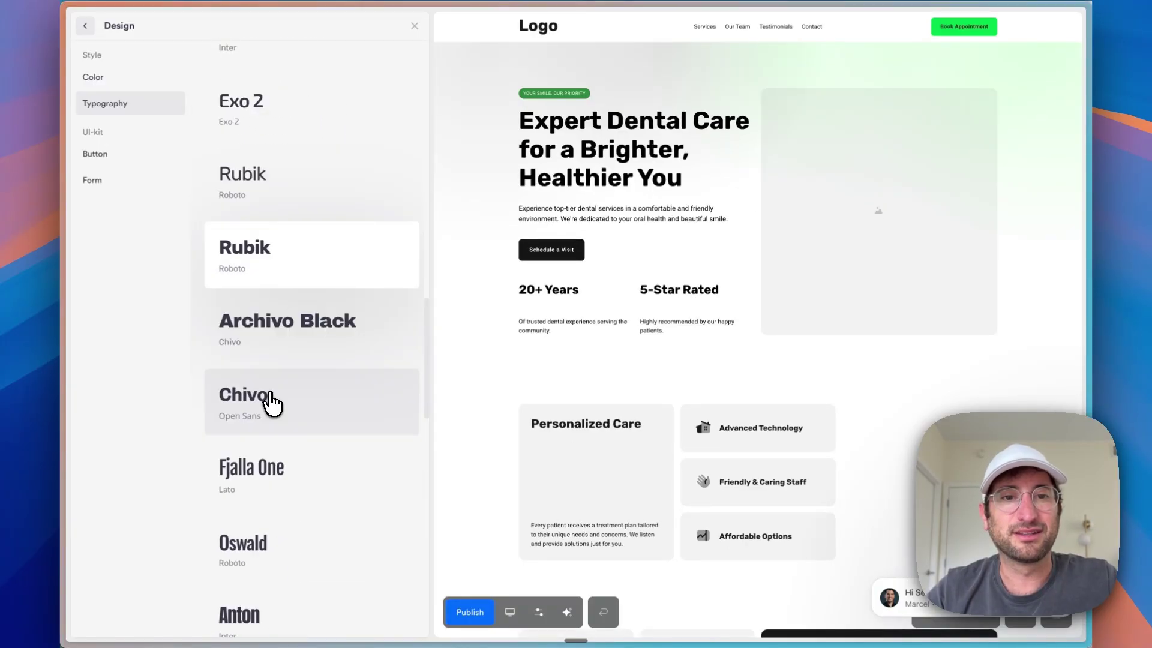
click(271, 401)
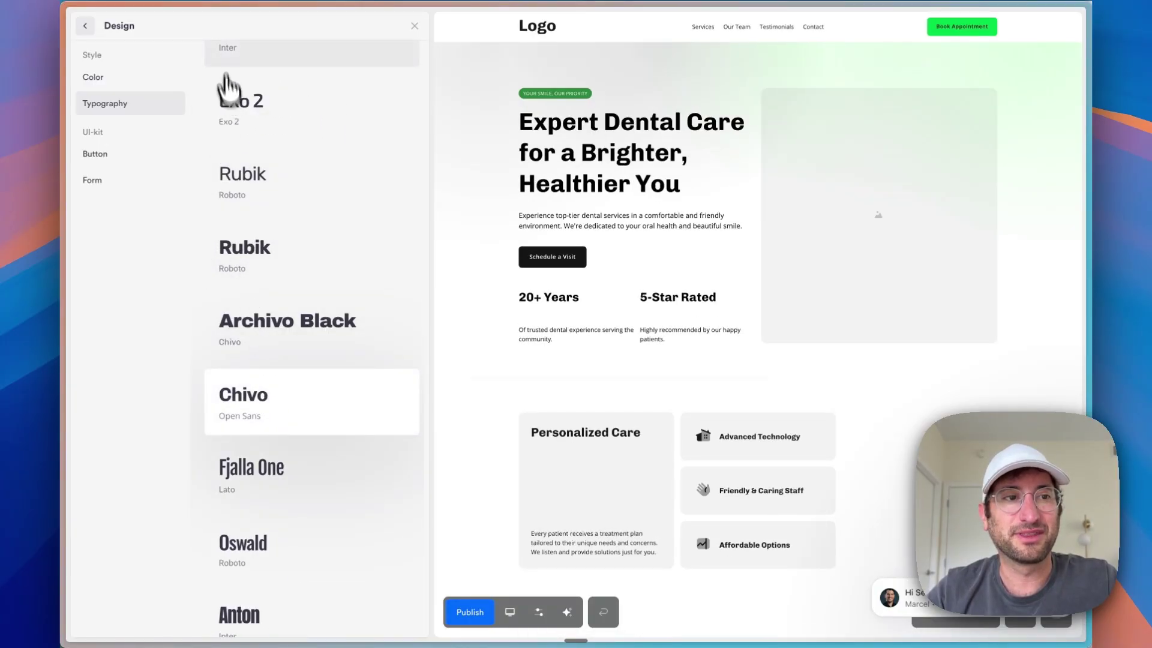
click(105, 154)
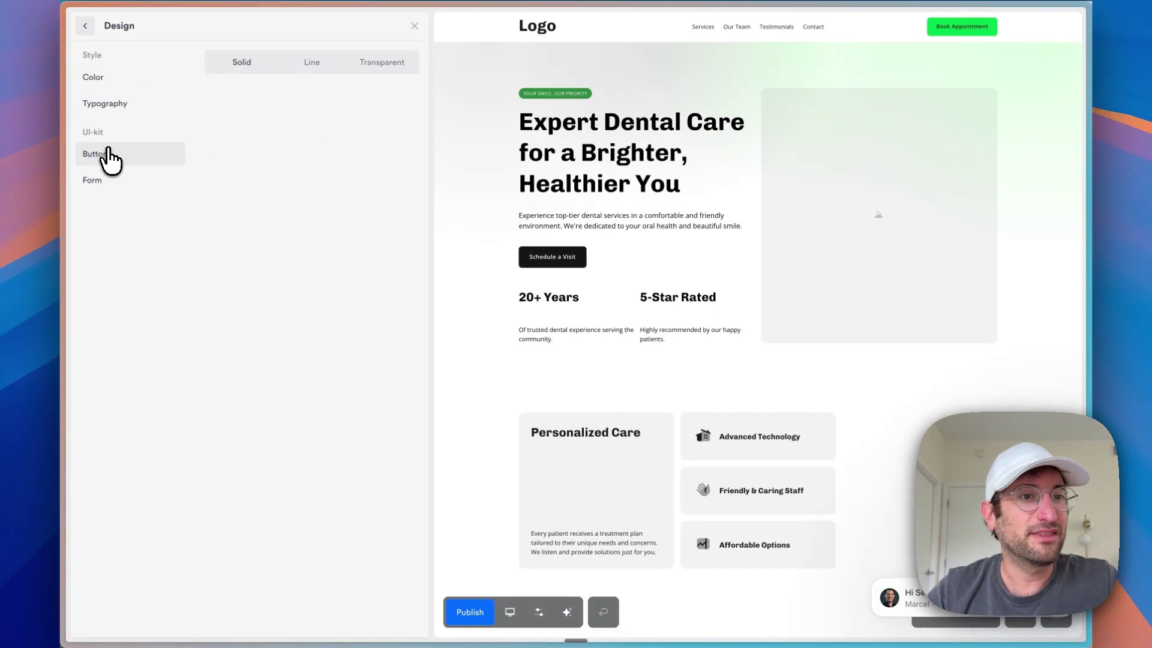
click(116, 185)
- Leave Design, check Custom code, and dismiss its upgrade prompt
click(84, 26)
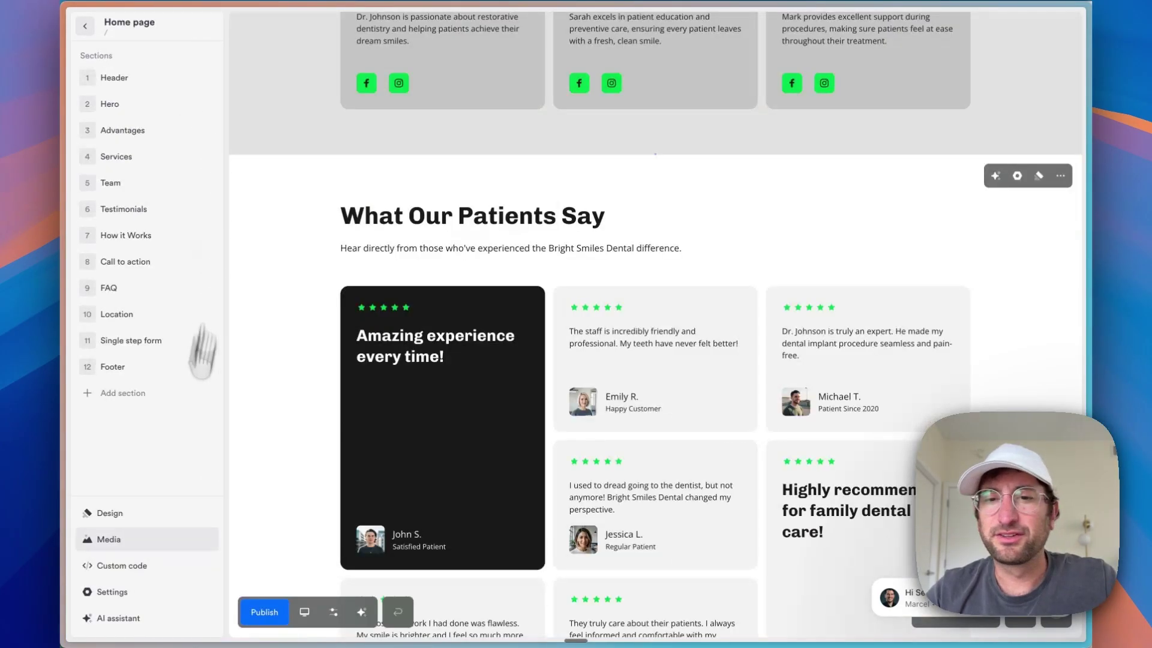
click(131, 567)
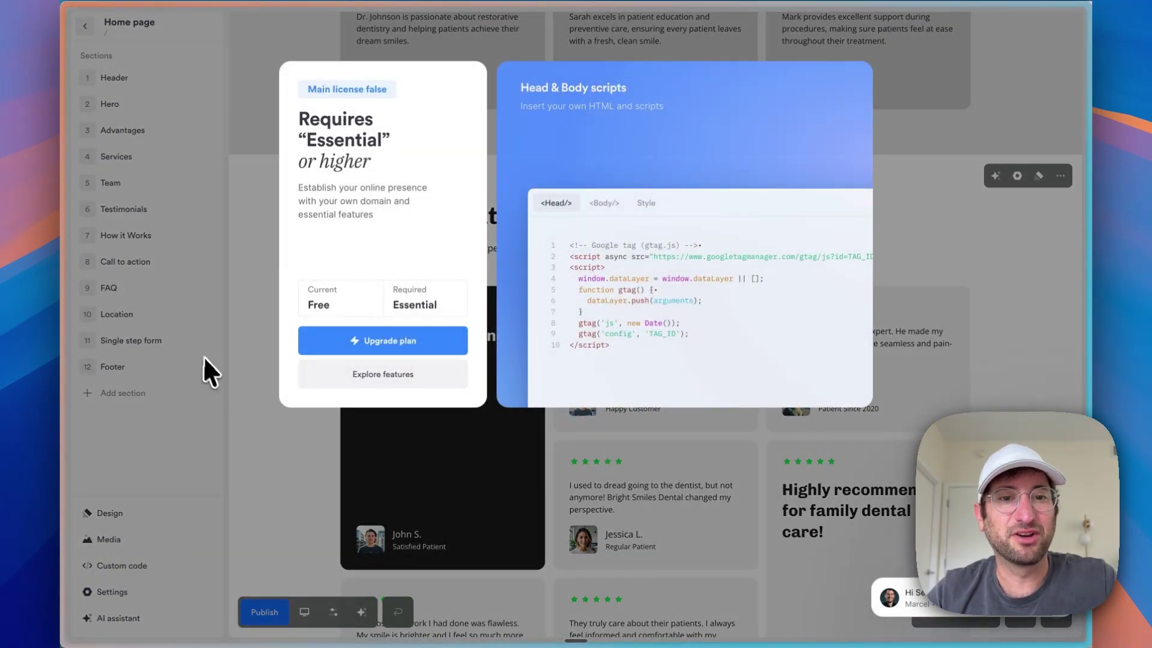
click(198, 363)
- Browse the media library's SVG, PNG, Lottie and Uploaded categories, then open the Home page settings
click(141, 539)
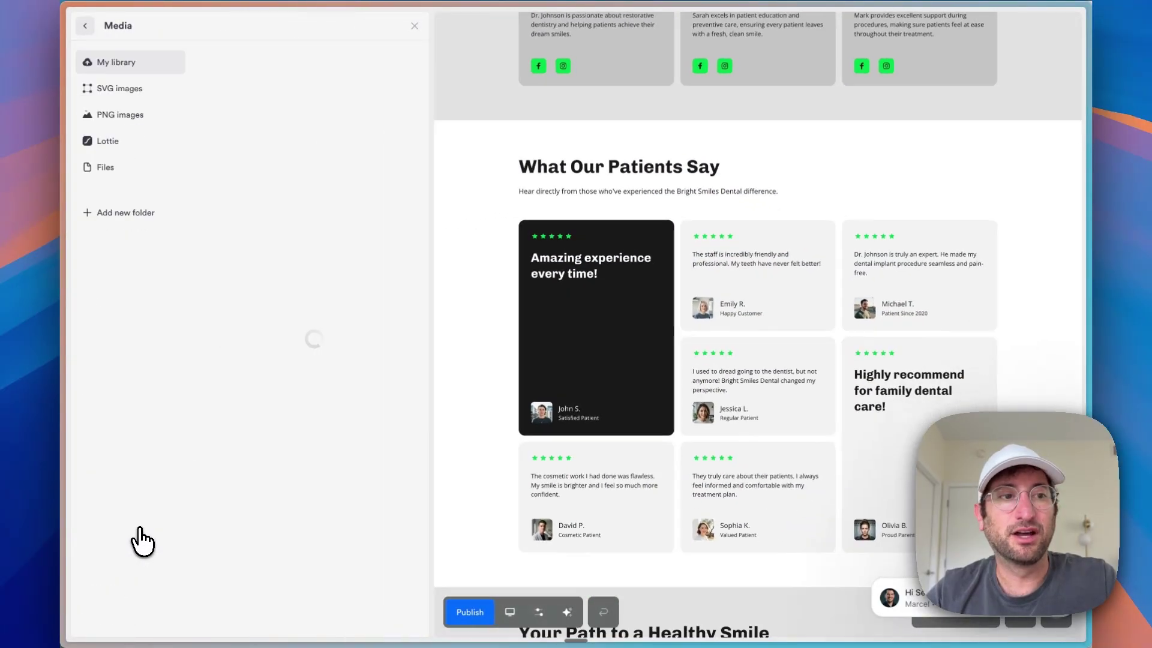
click(121, 91)
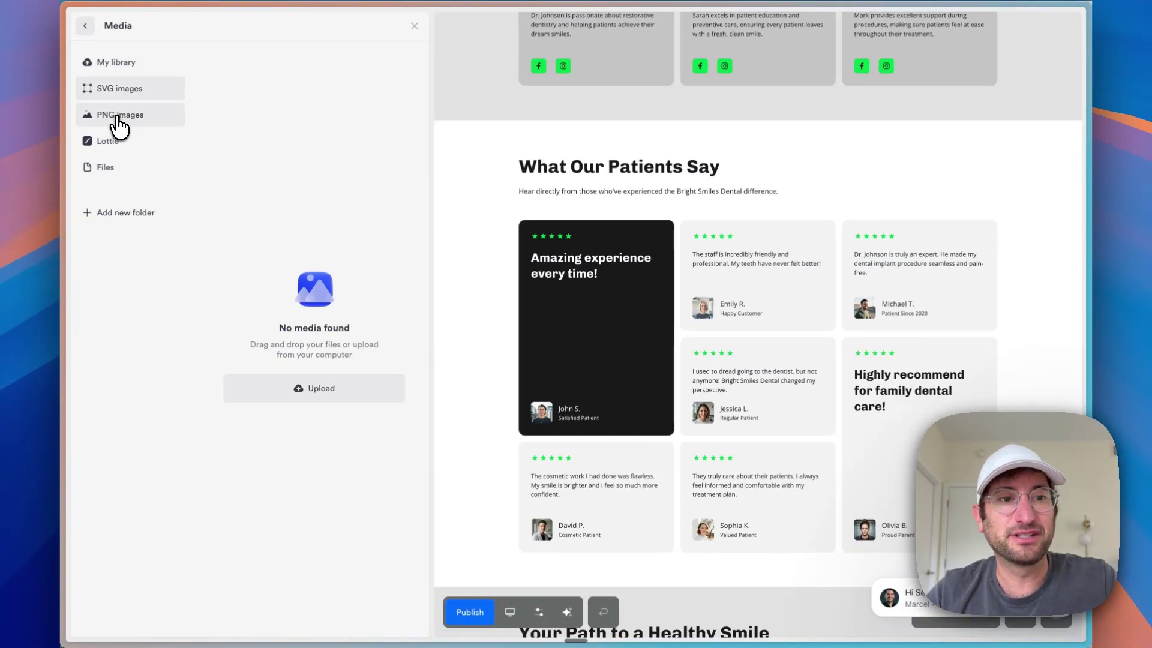
click(120, 117)
click(118, 138)
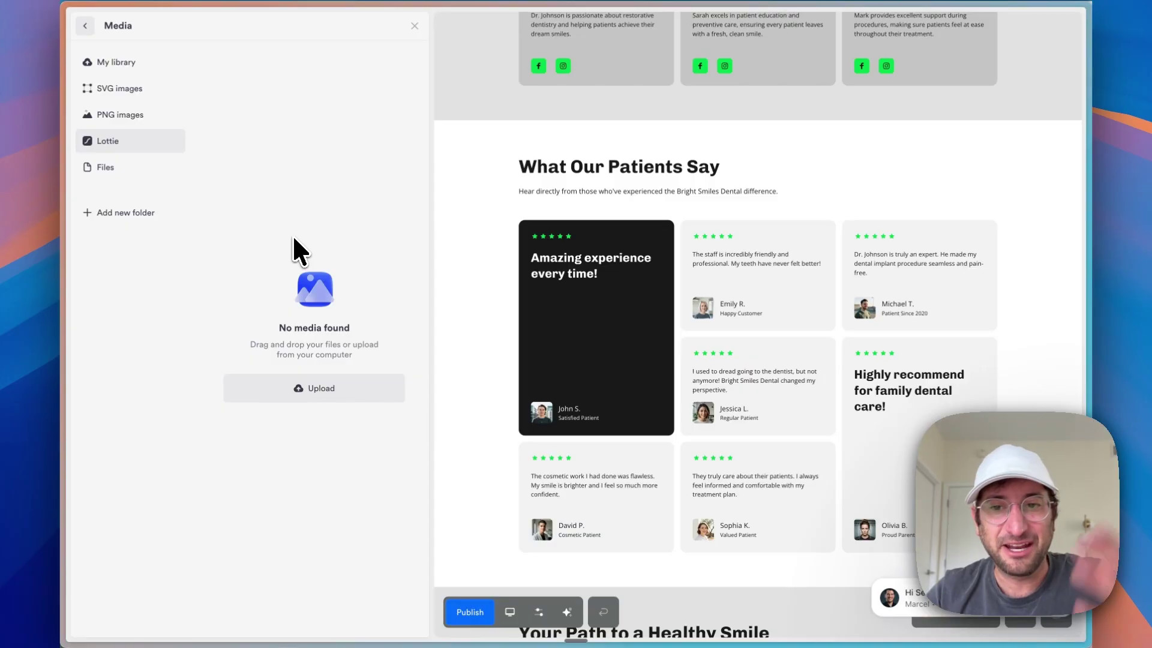
click(145, 172)
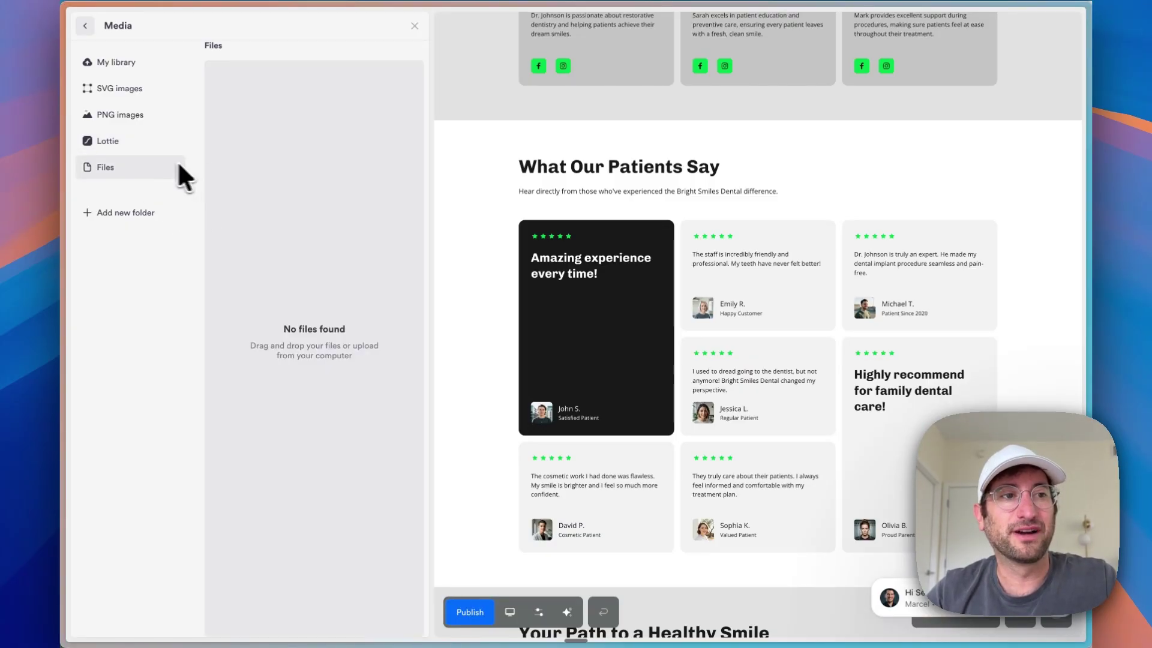
click(86, 26)
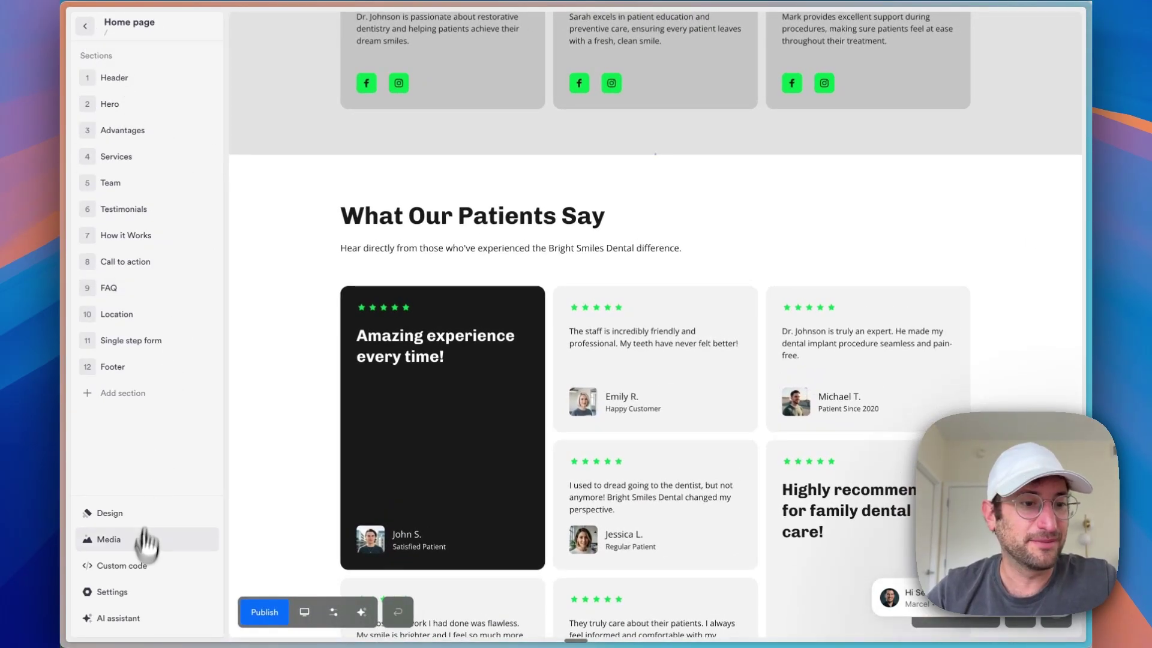
click(129, 593)
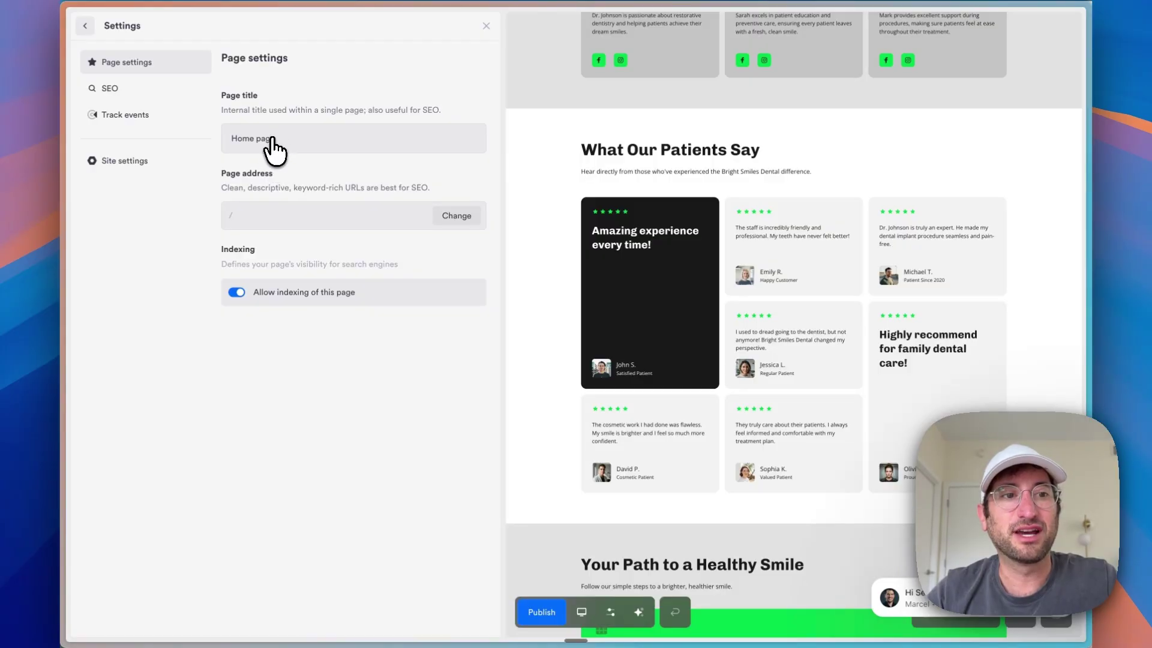
- Review the page's SEO and event tracking options, closing the Add new event list unused
click(120, 90)
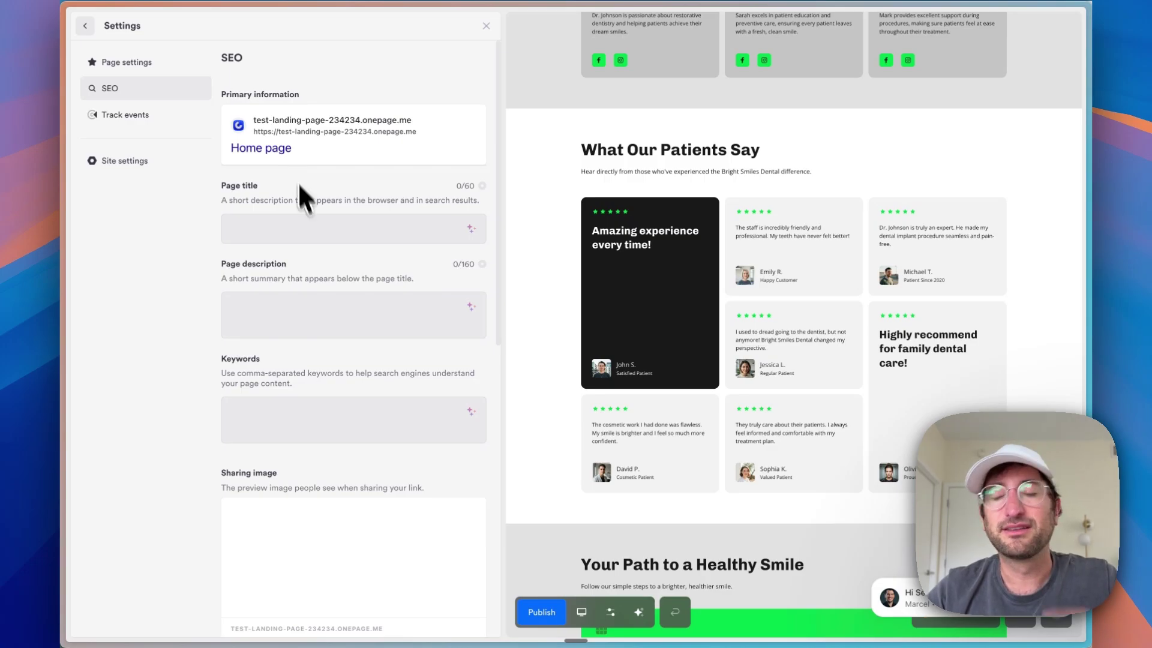
scroll(313, 277, down, 1)
click(147, 116)
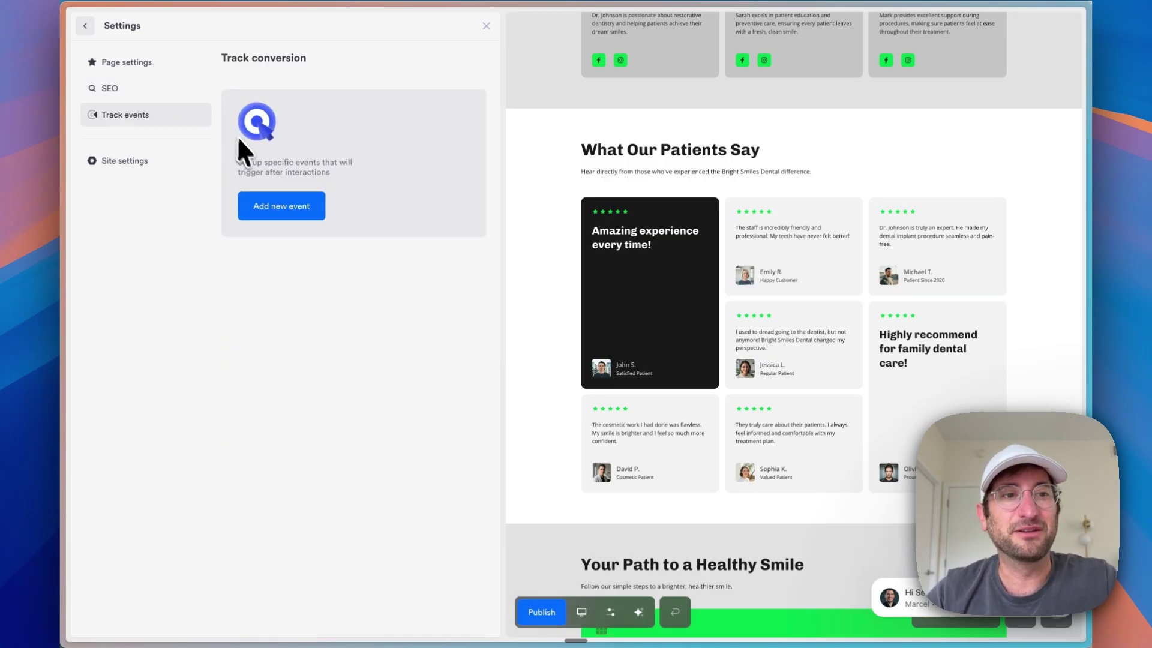
click(300, 214)
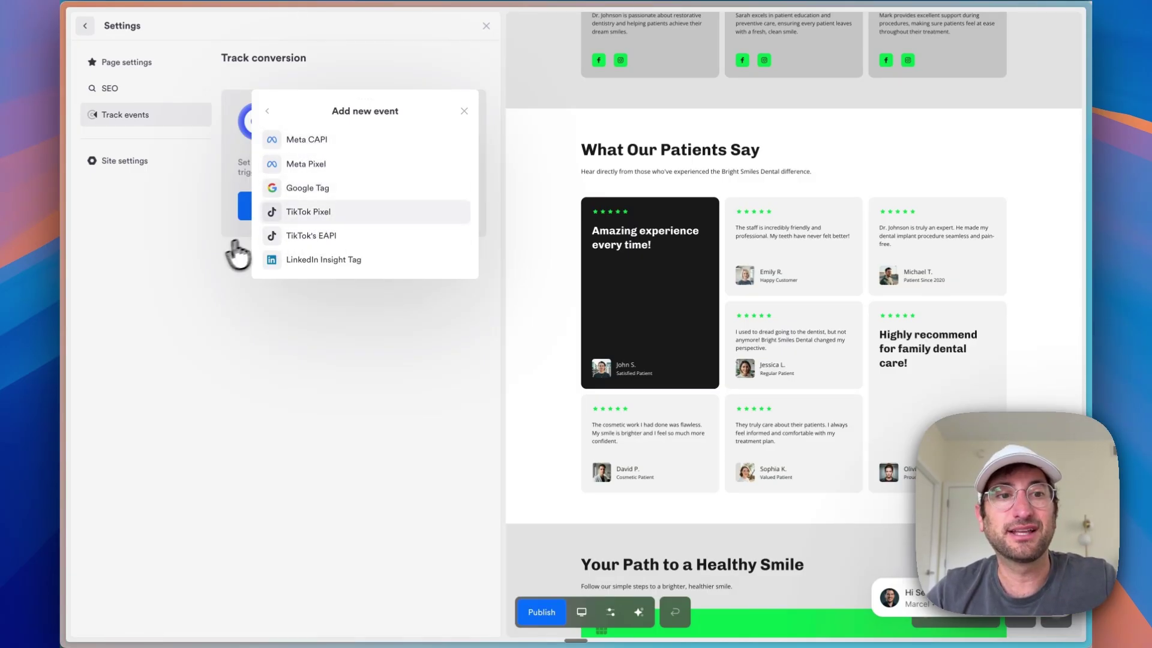
click(193, 211)
- Open the site-wide settings, scroll through the General tab, and view Domain settings
click(175, 165)
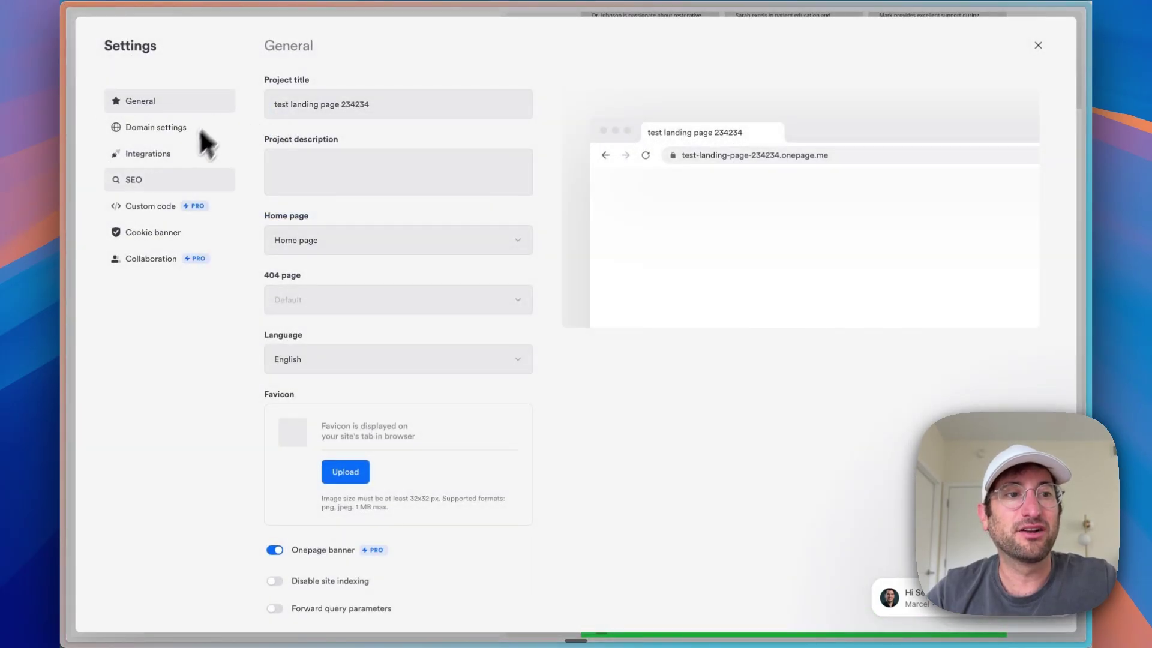
scroll(301, 210, down, 1)
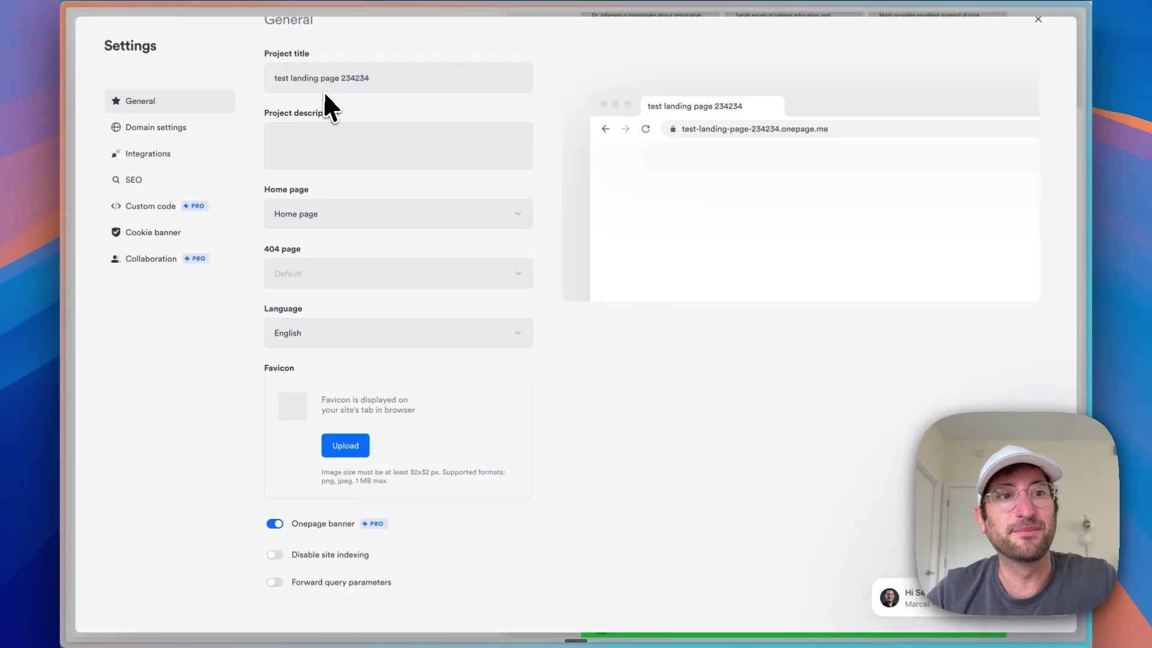
scroll(342, 192, up, 1)
scroll(345, 347, down, 1)
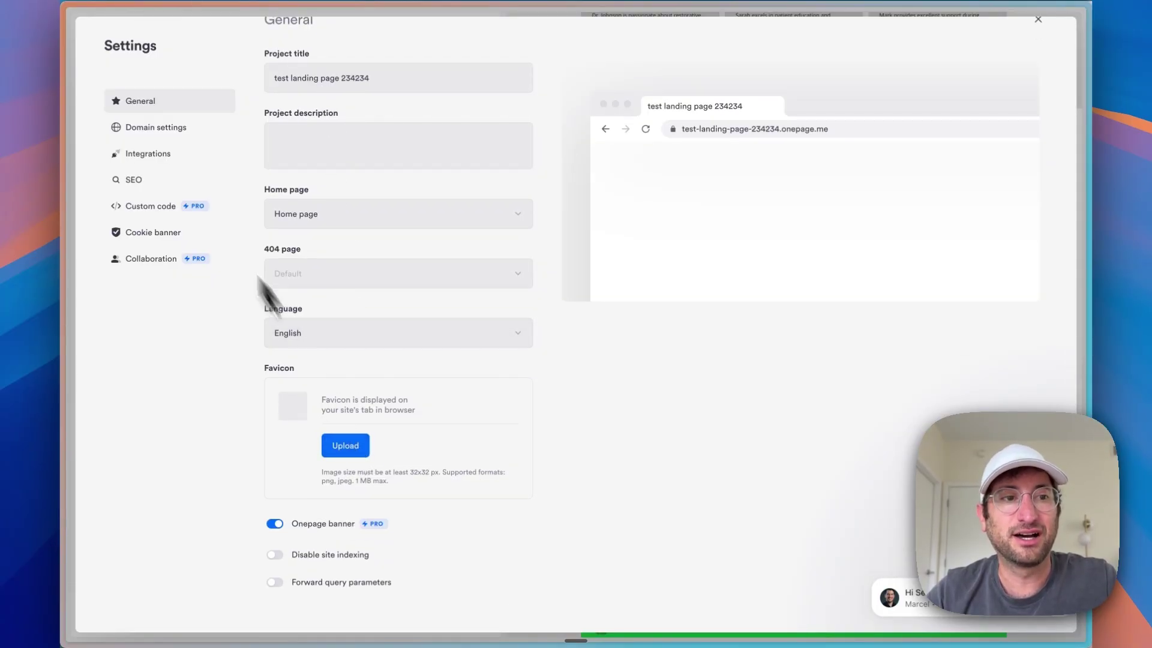
click(153, 129)
- Look through the Integrations list and the site-wide SEO settings
click(198, 157)
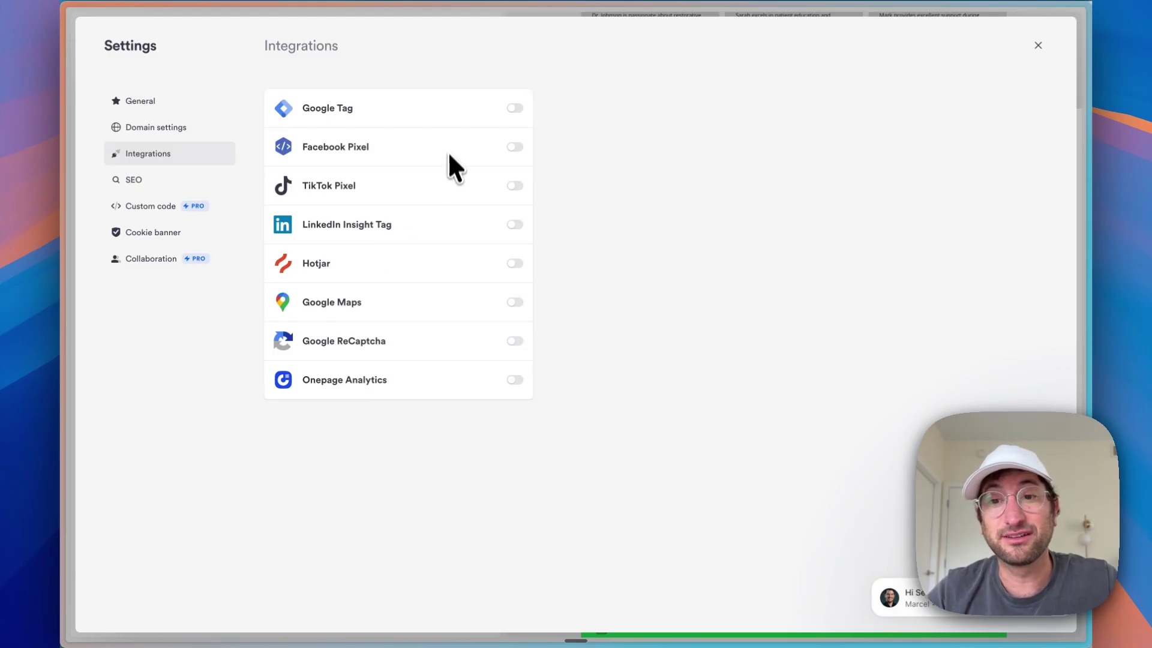
click(186, 180)
scroll(360, 210, down, 10)
scroll(376, 233, up, 10)
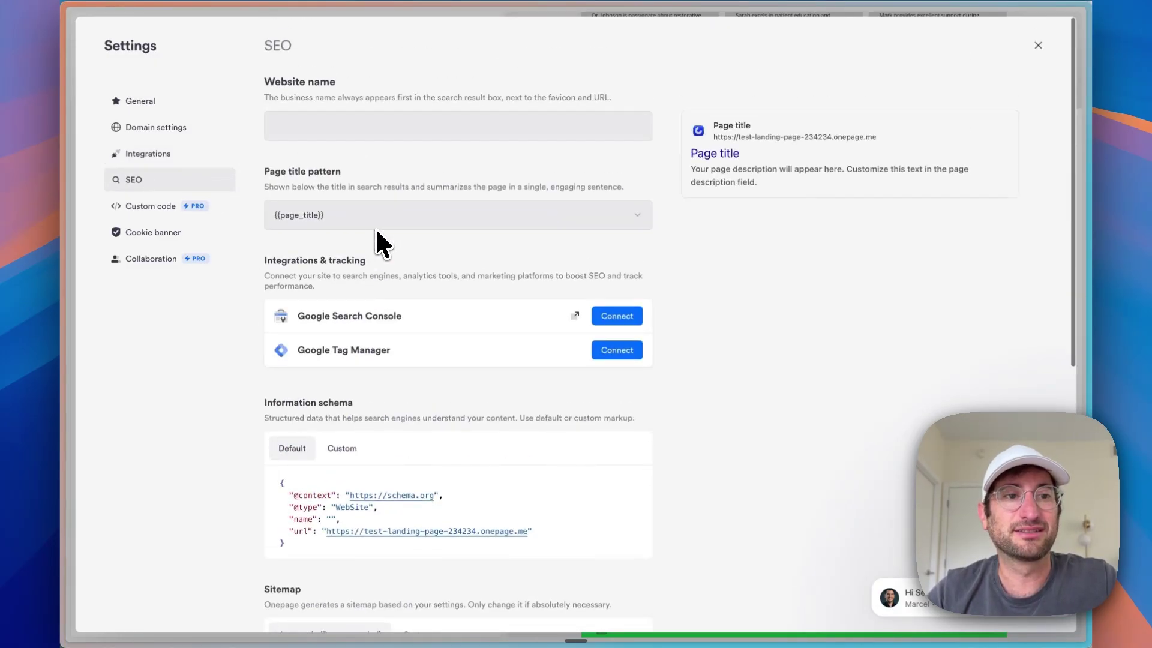
scroll(478, 280, down, 10)
scroll(480, 284, up, 10)
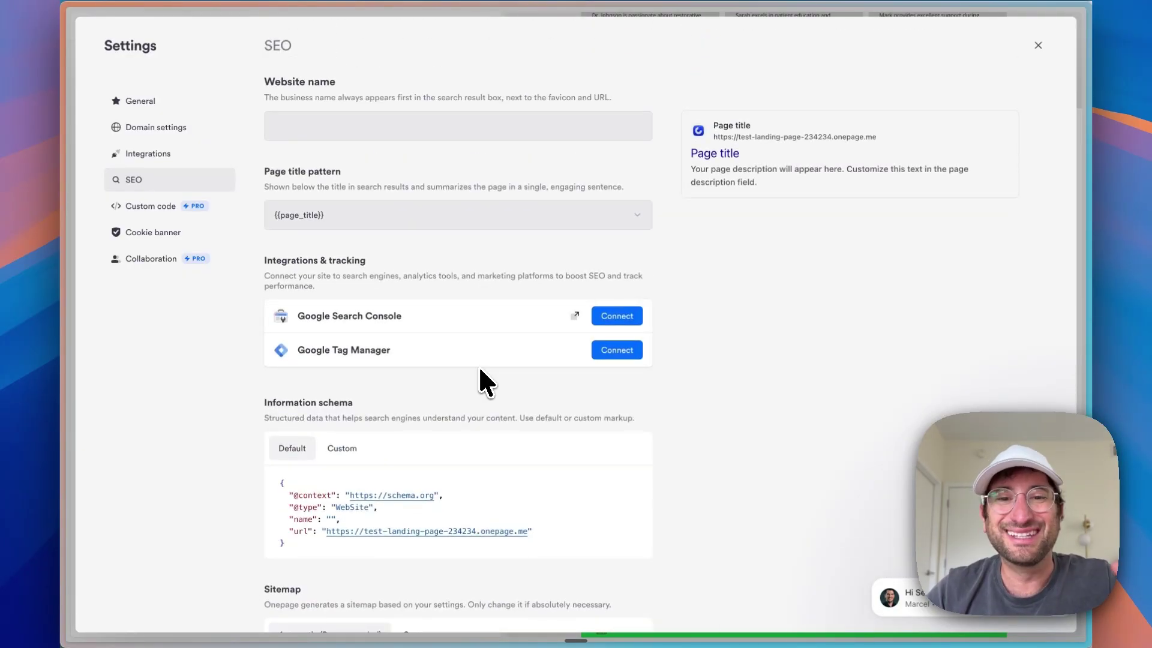
scroll(479, 365, down, 10)
scroll(479, 365, up, 8)
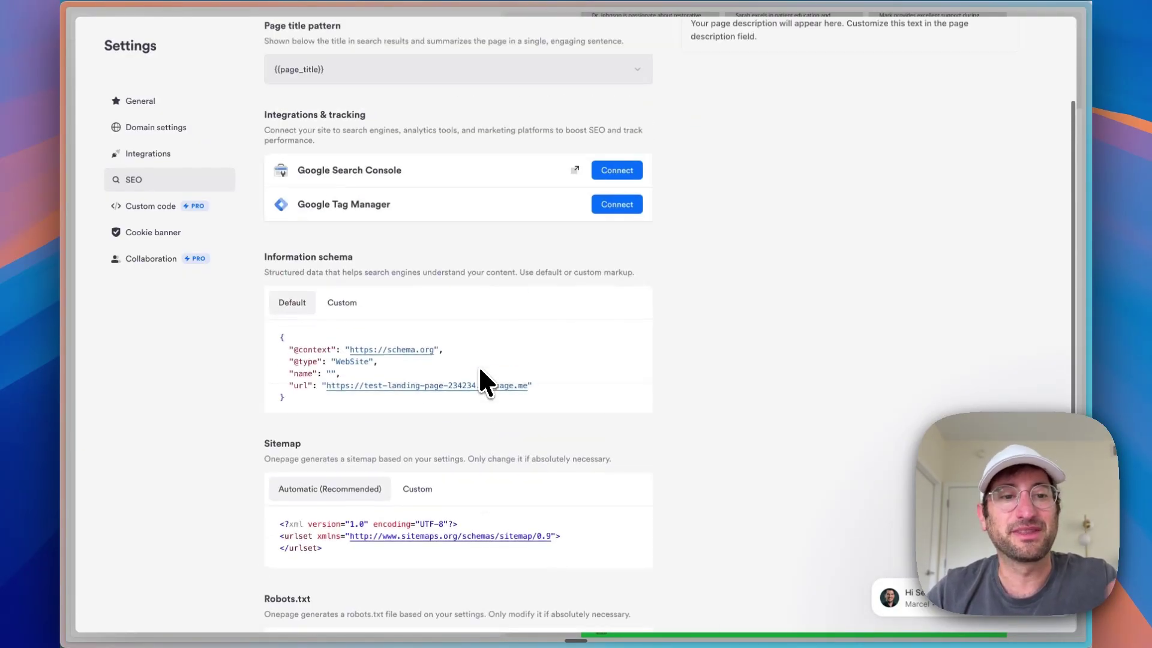
scroll(479, 365, down, 8)
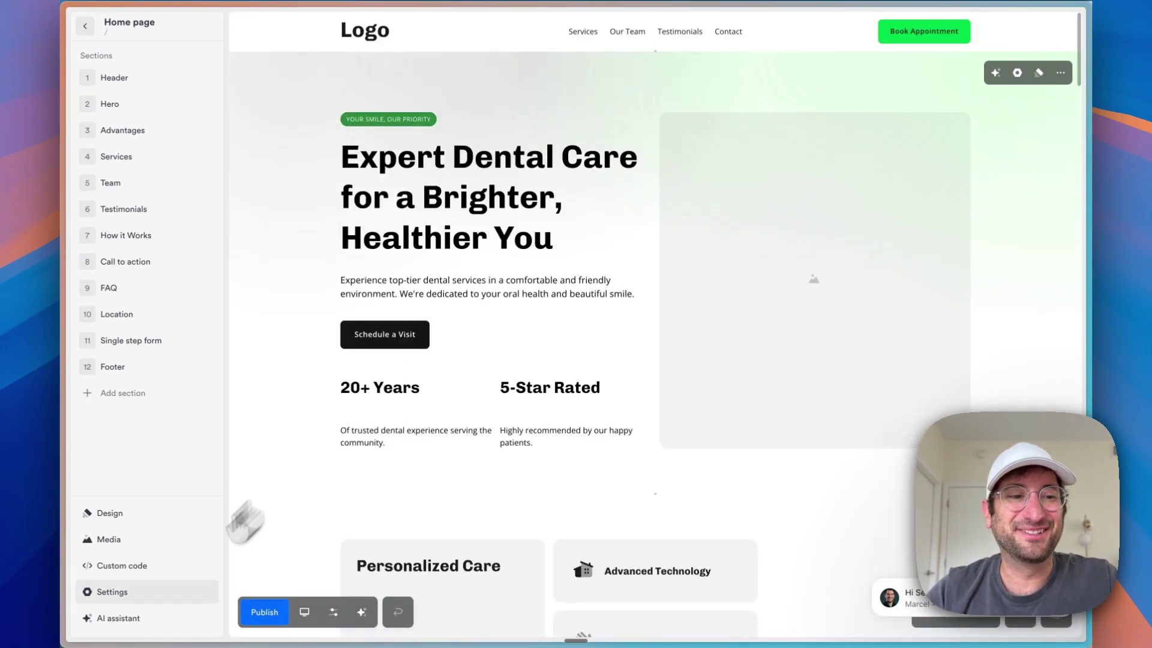
- Use the AI Edit section tool on What Our Patients Say and request a layout alternative
click(129, 624)
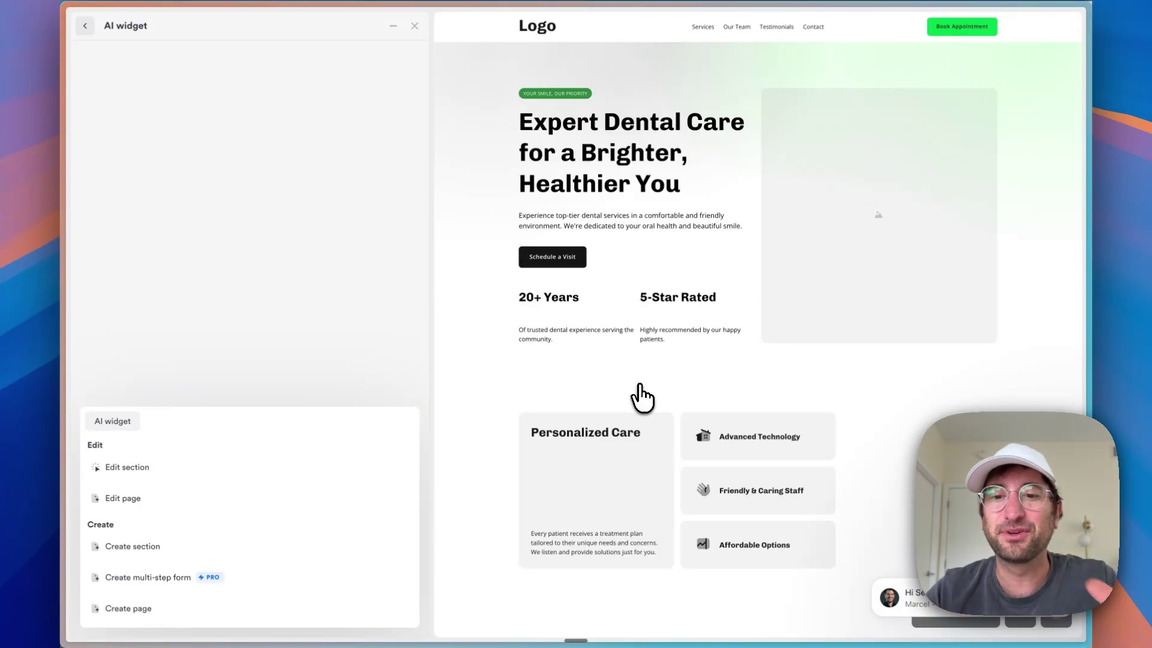
click(120, 474)
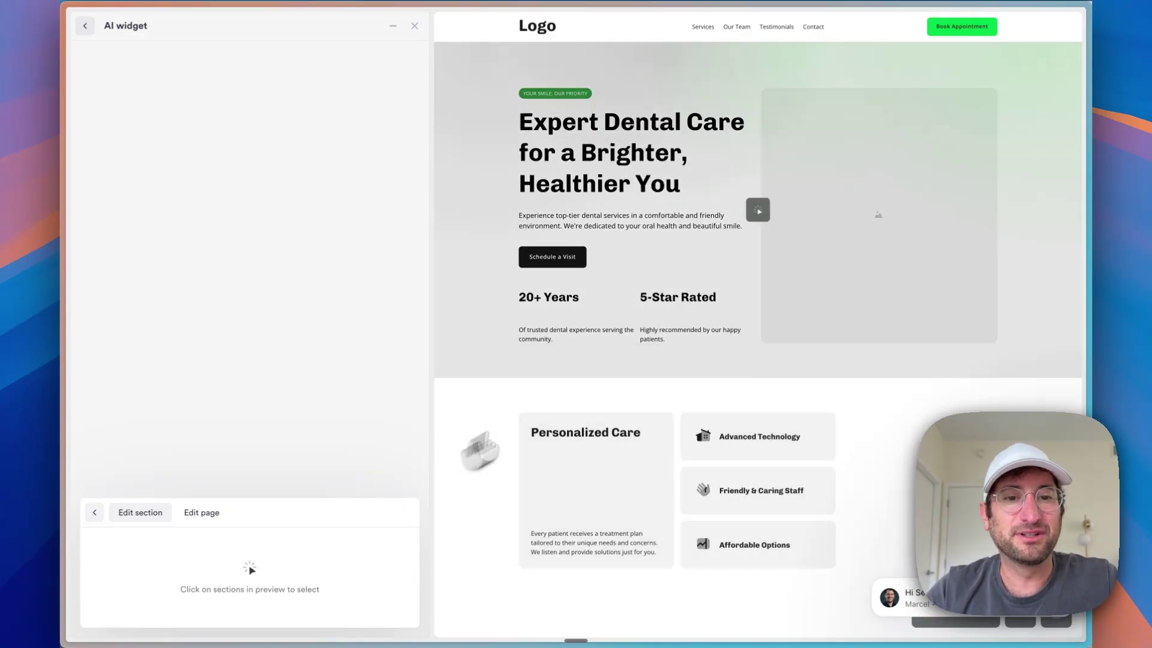
scroll(579, 369, down, 5)
scroll(579, 369, down, 12)
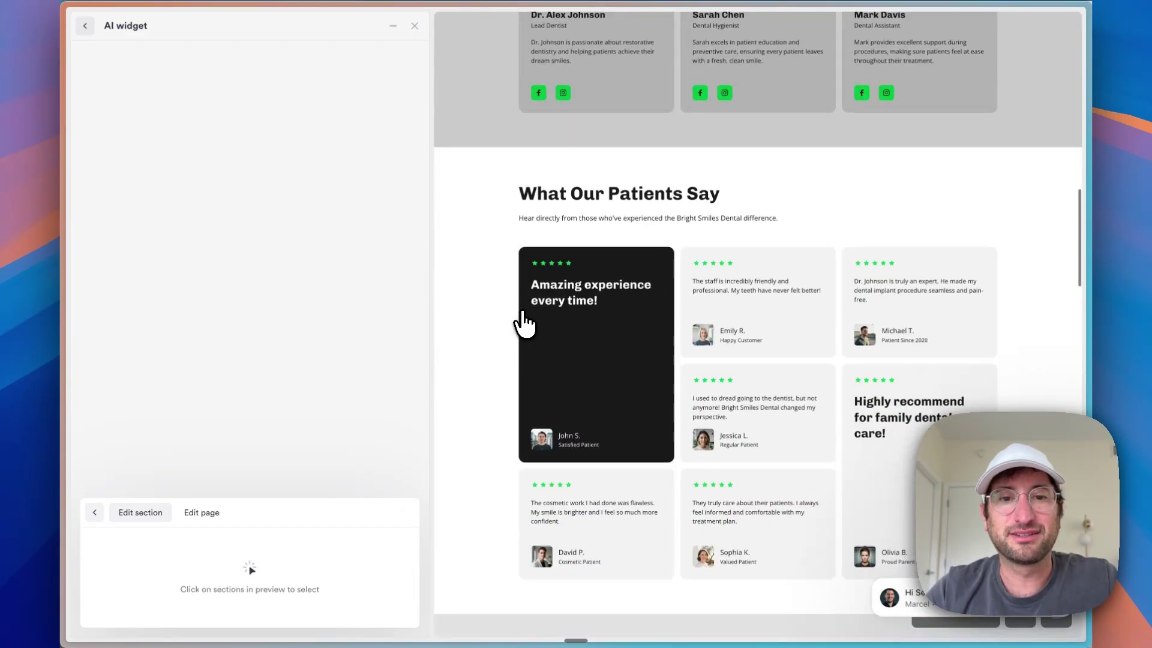
click(525, 324)
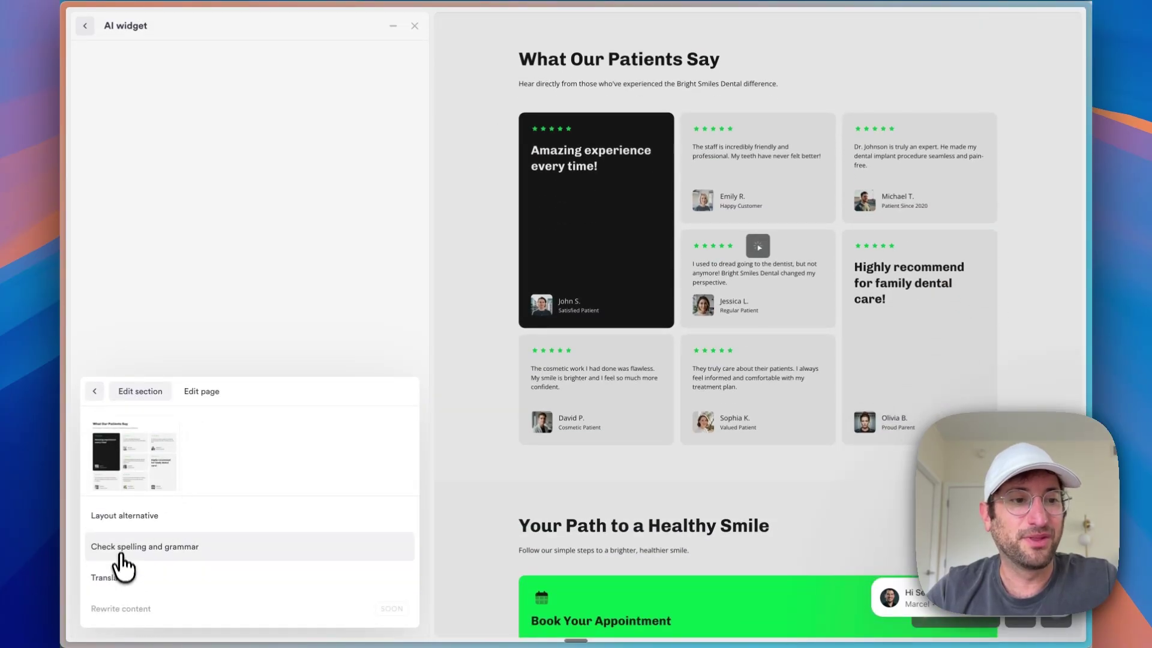
mouse_move(120, 485)
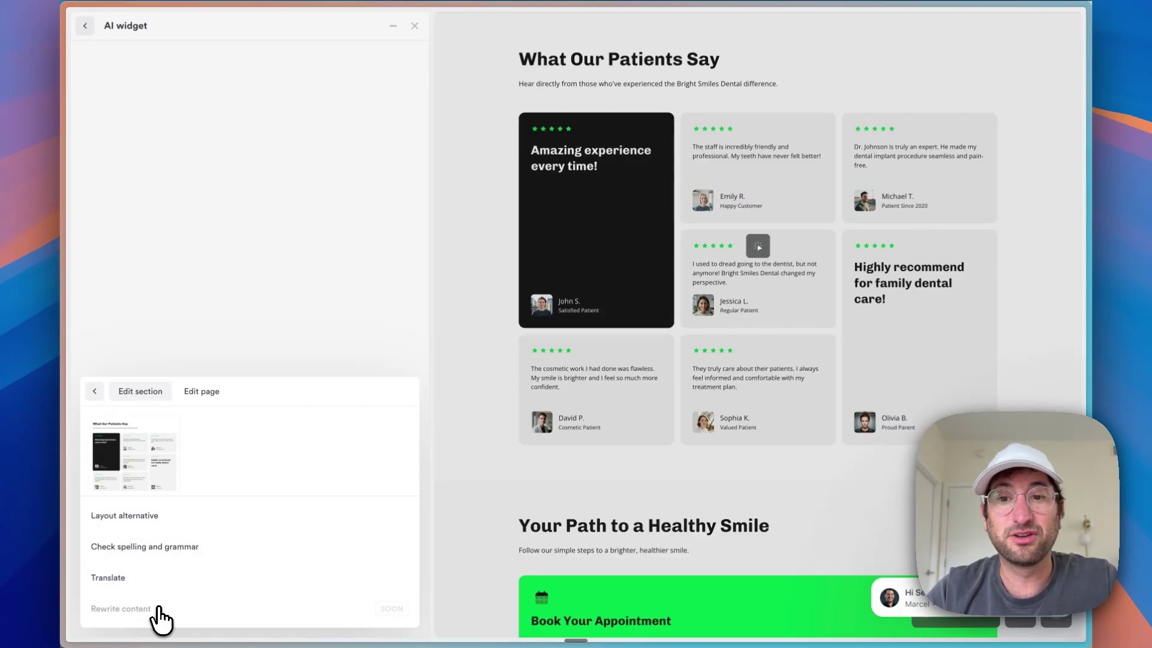
click(134, 519)
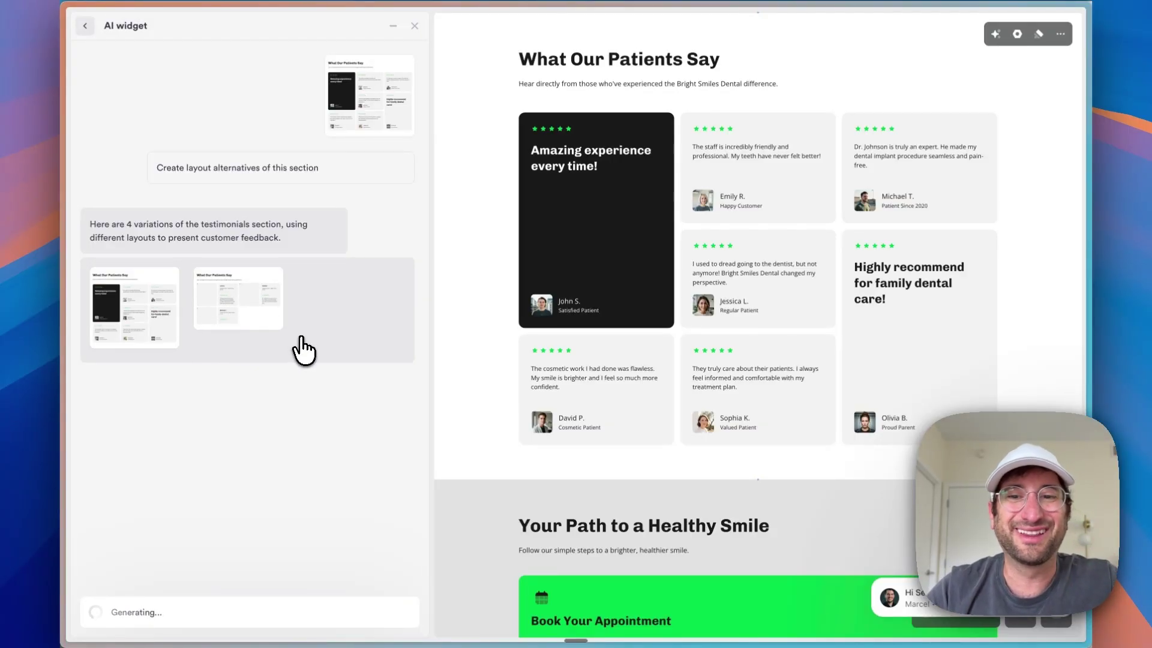
- Compare the green and video-testimonial variations and approve the video-card layout
scroll(300, 324, right, 2)
click(293, 299)
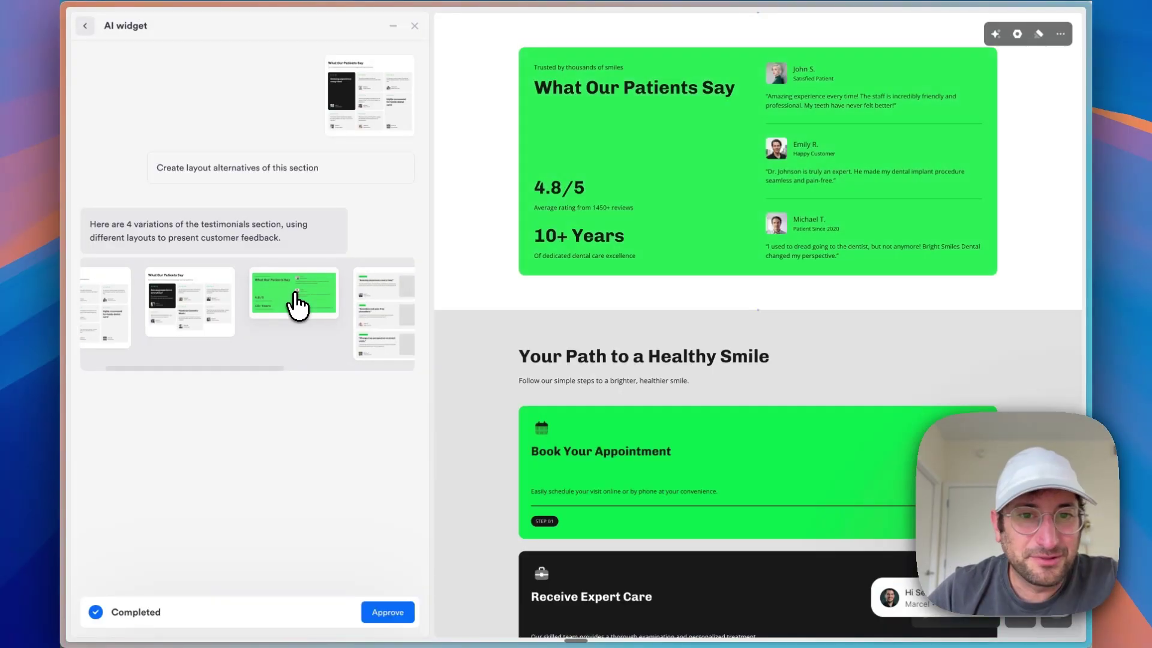
scroll(318, 312, right, 2)
click(332, 313)
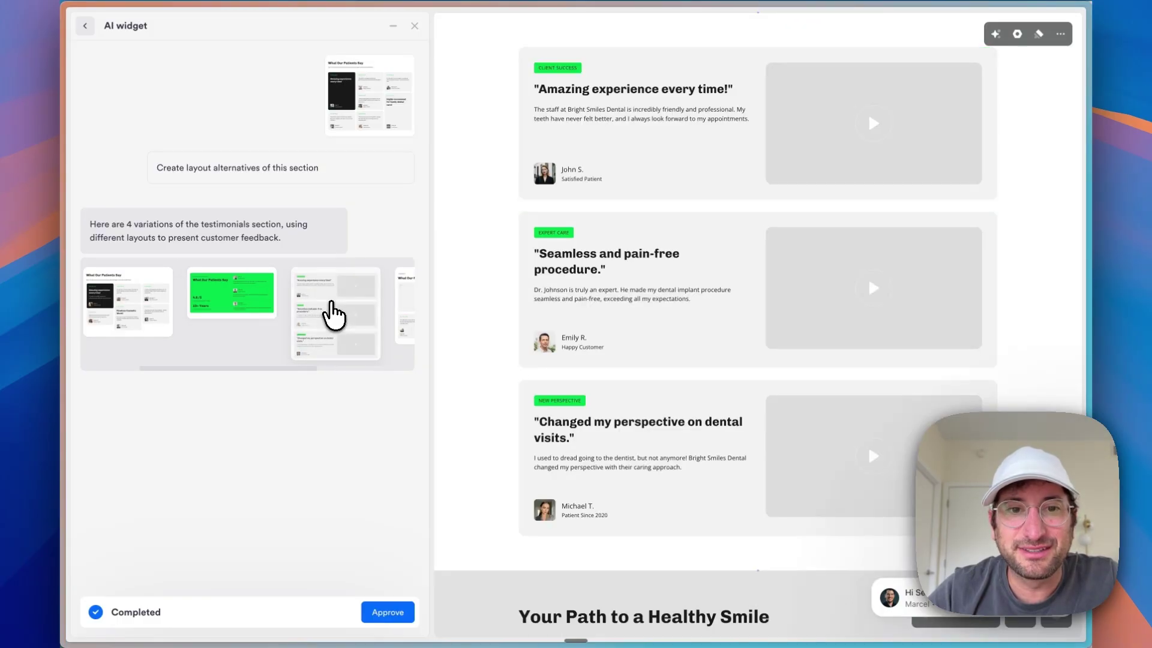
scroll(324, 313, left, 2)
click(314, 313)
scroll(317, 313, right, 2)
click(318, 312)
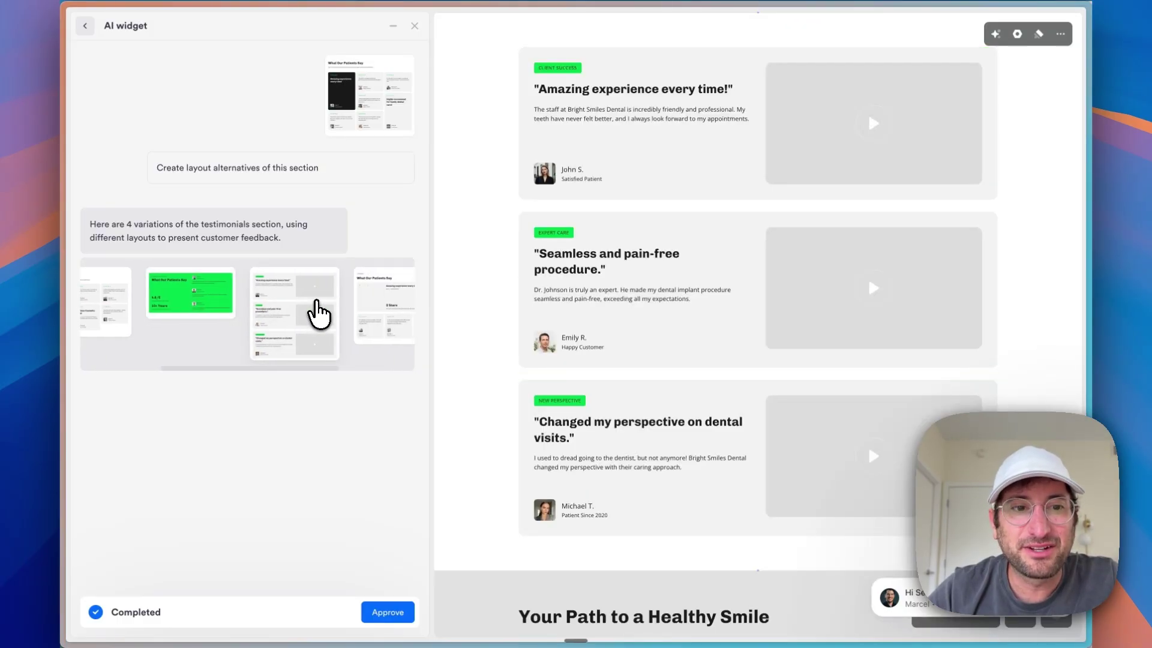
scroll(315, 312, left, 1)
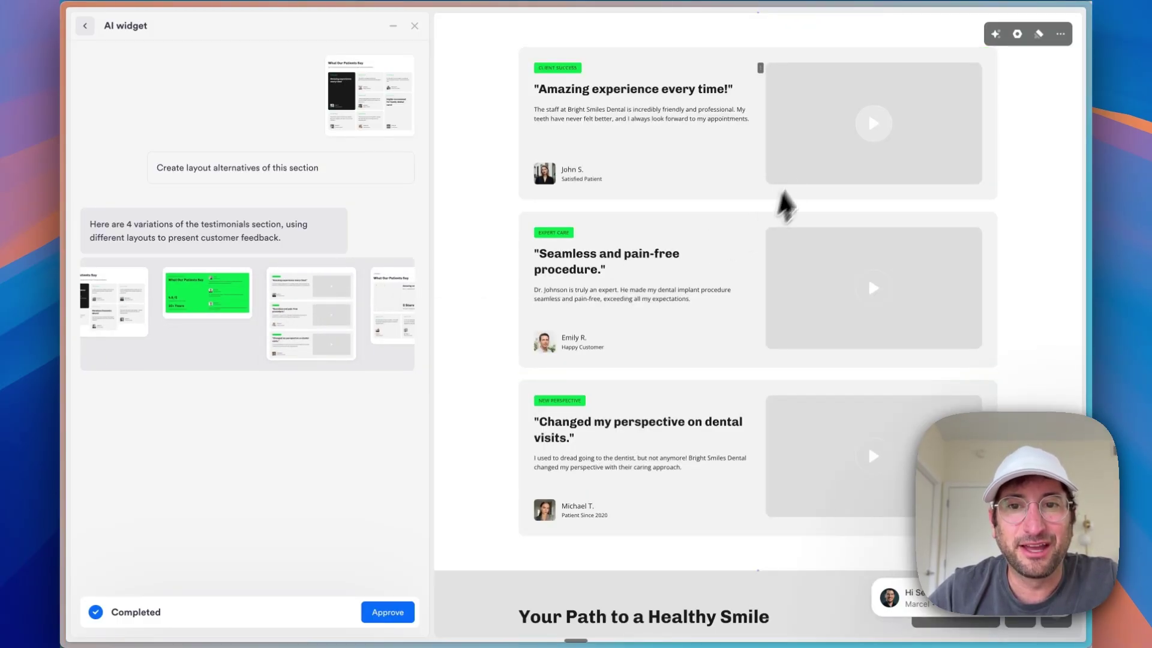
click(386, 613)
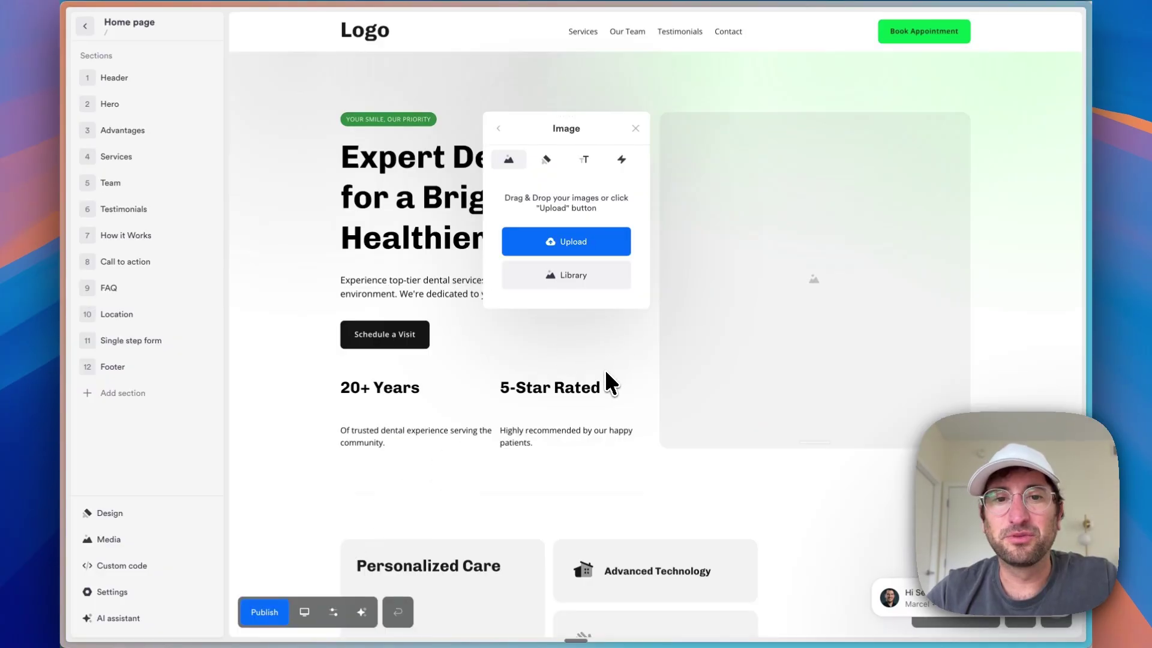
- Upload a dentist-with-patient photo into the empty hero image
click(604, 369)
click(765, 252)
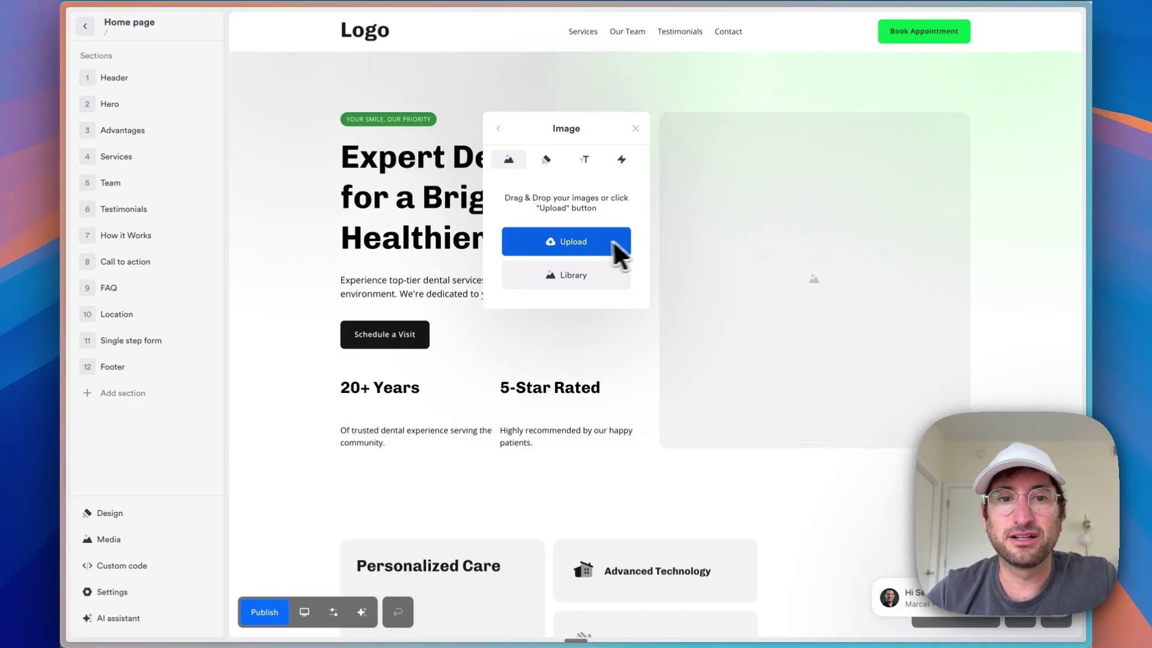
click(592, 241)
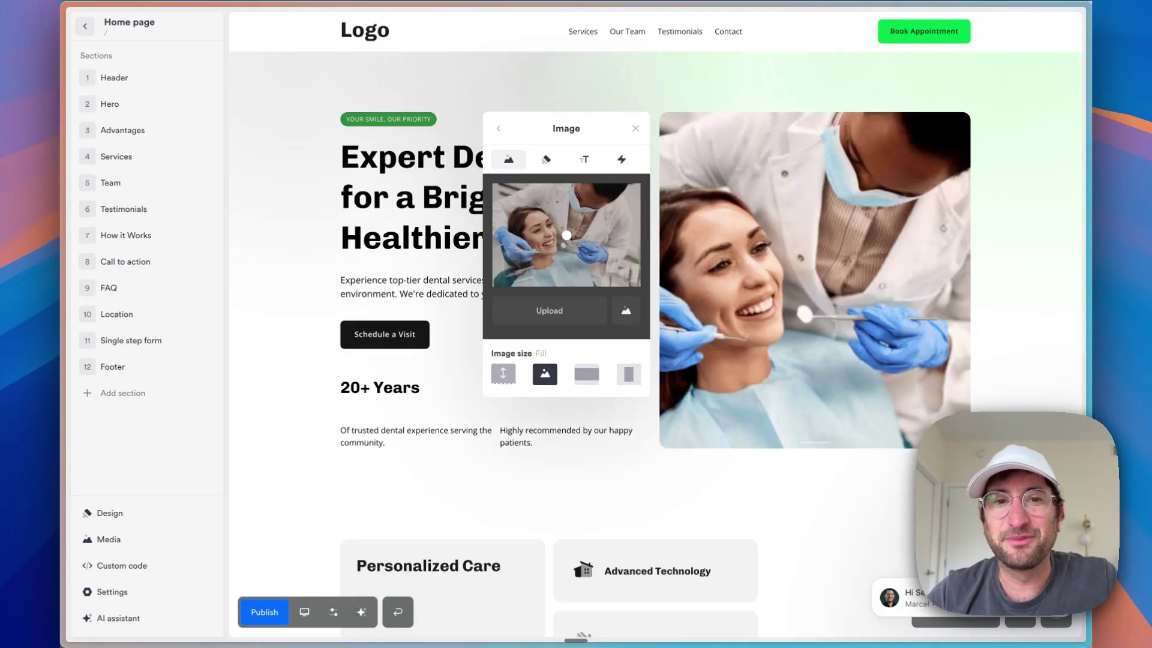
click(396, 282)
- Overwrite the Advanced Technology and Friendly & Caring Staff headings with 'asdfoiasdofi jaosifdj' and 'osdfj oisjfo'
scroll(609, 275, down, 6)
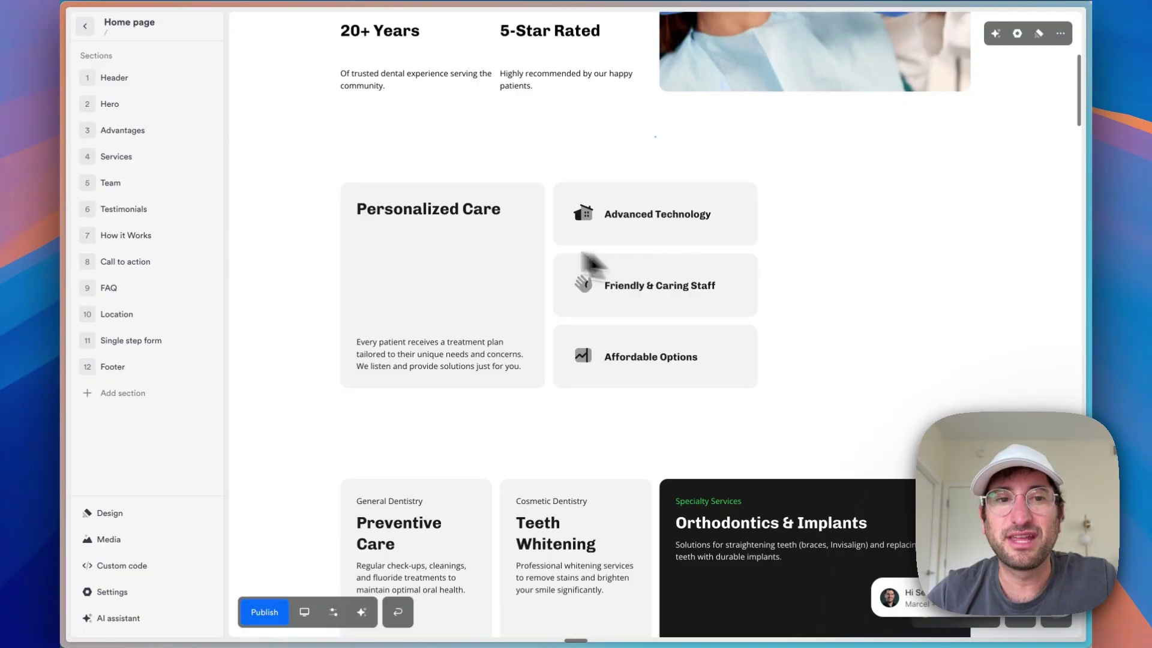
click(425, 210)
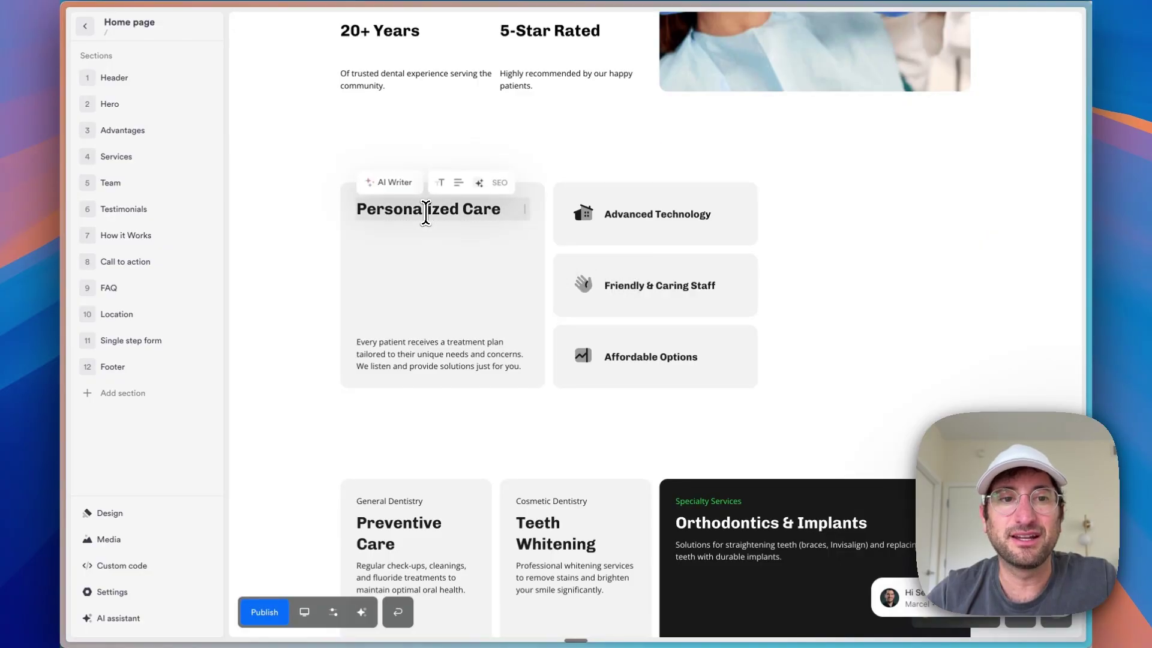
click(630, 217)
text(asdfoiasdofi jaosifdj)
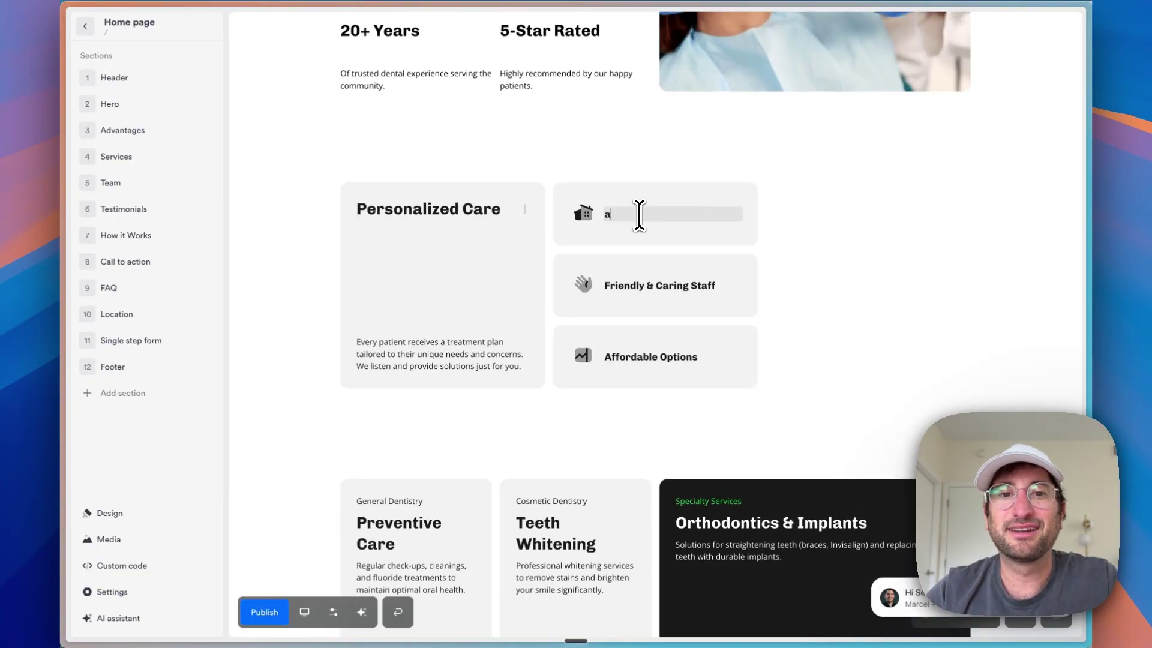
click(629, 285)
text(osd)
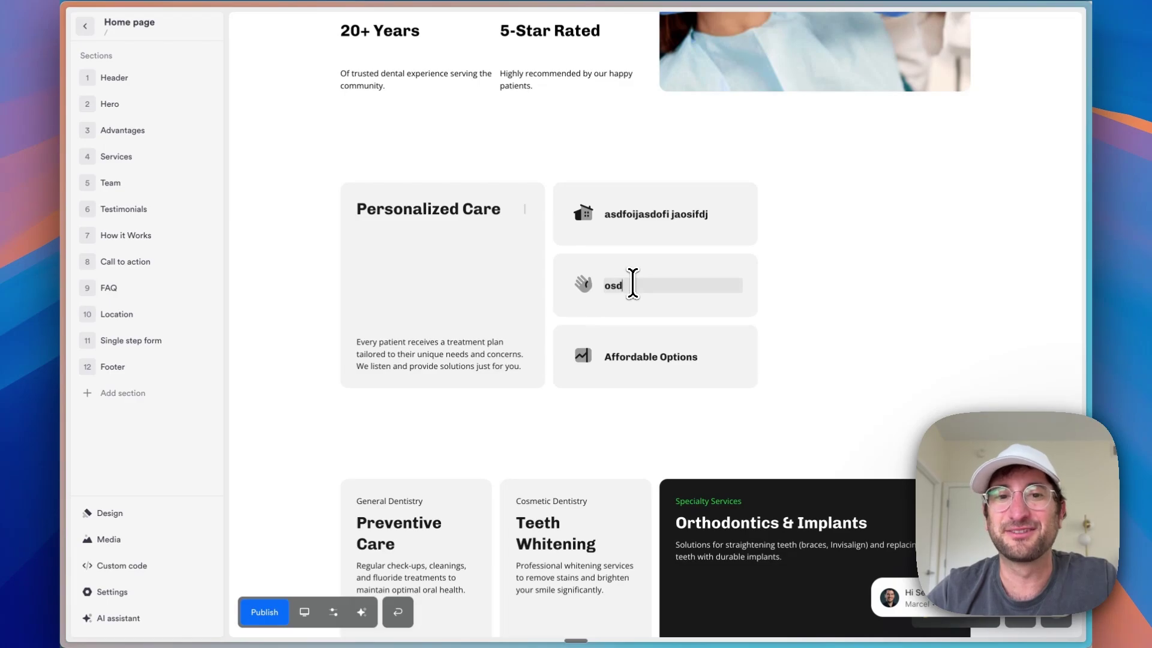
text(fj oisjfo)
- Open the link settings for the third team member's Facebook icon
scroll(786, 267, down, 5)
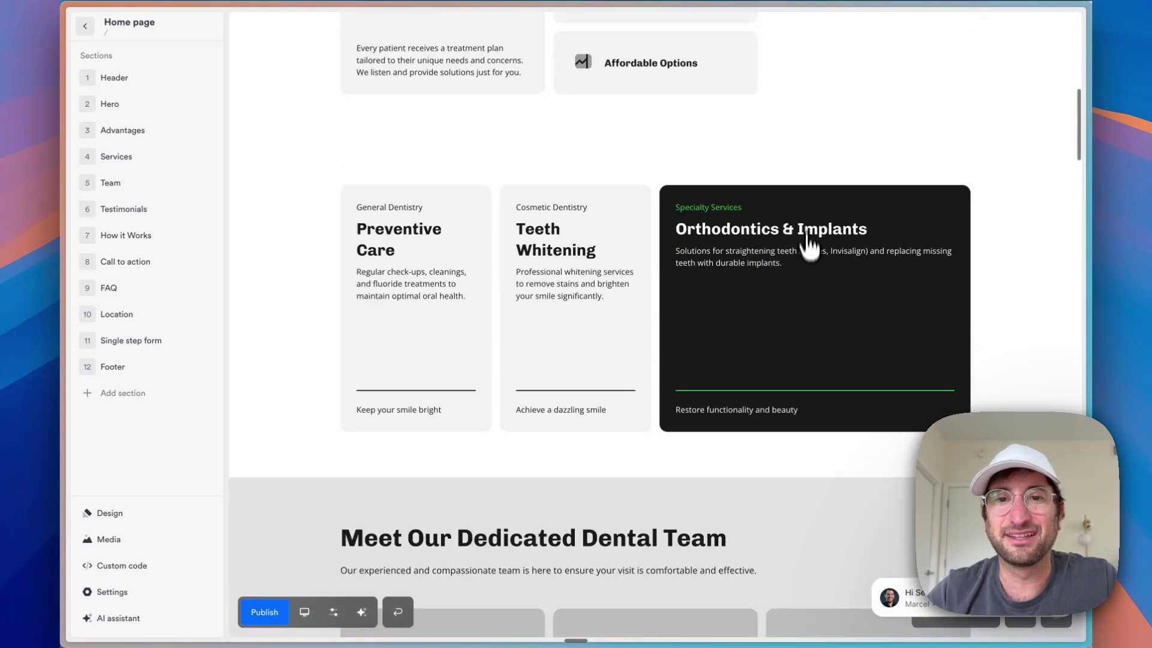
scroll(690, 180, down, 10)
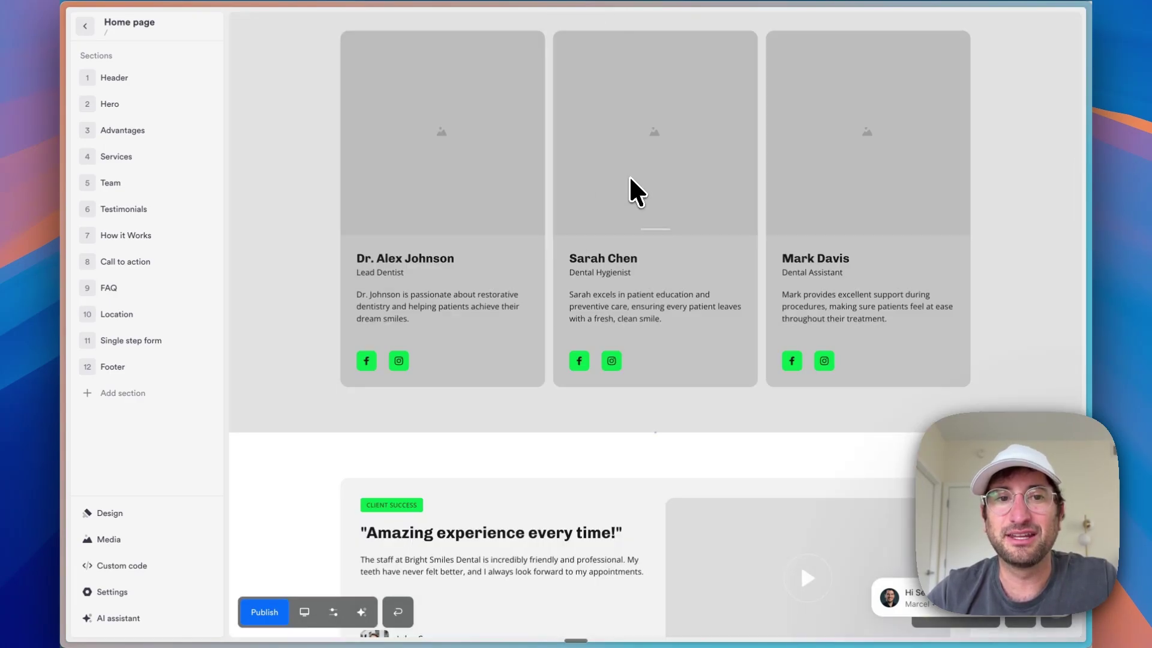
scroll(630, 178, up, 3)
click(790, 521)
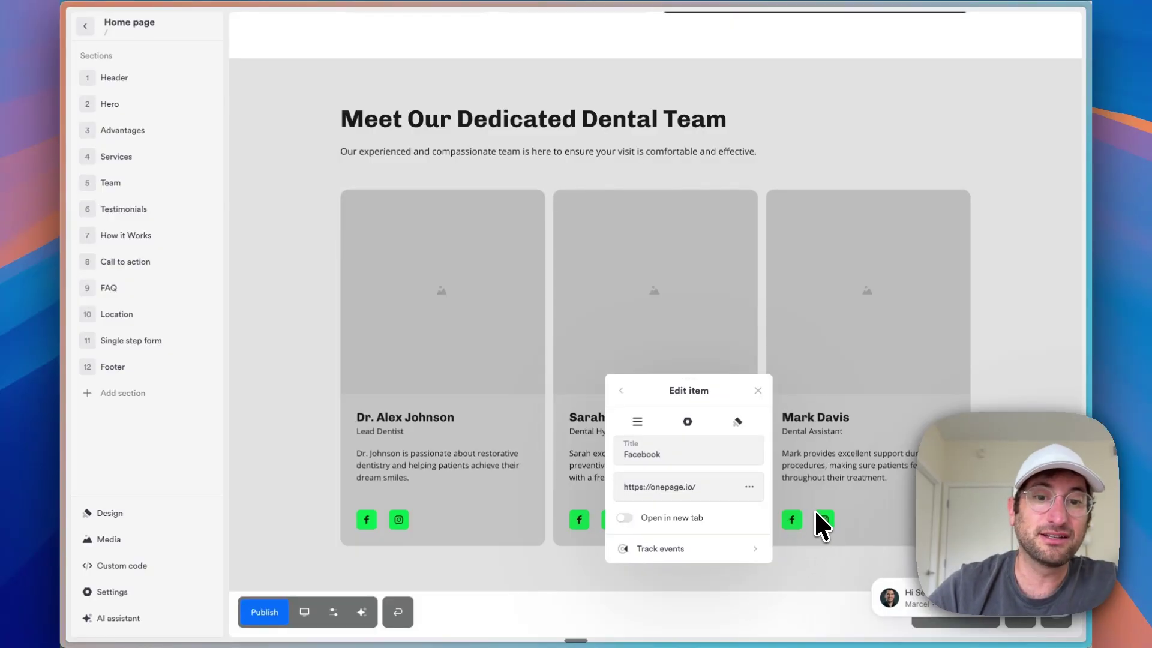
key(Escape)
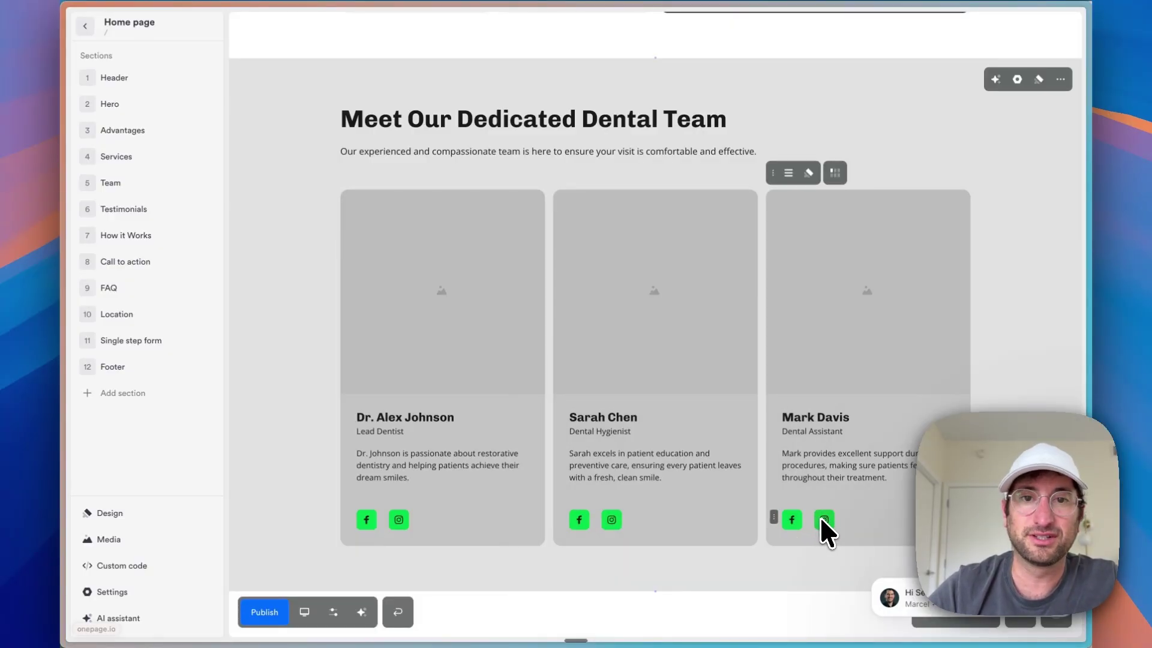
scroll(819, 516, down, 15)
scroll(583, 412, up, 3)
click(678, 326)
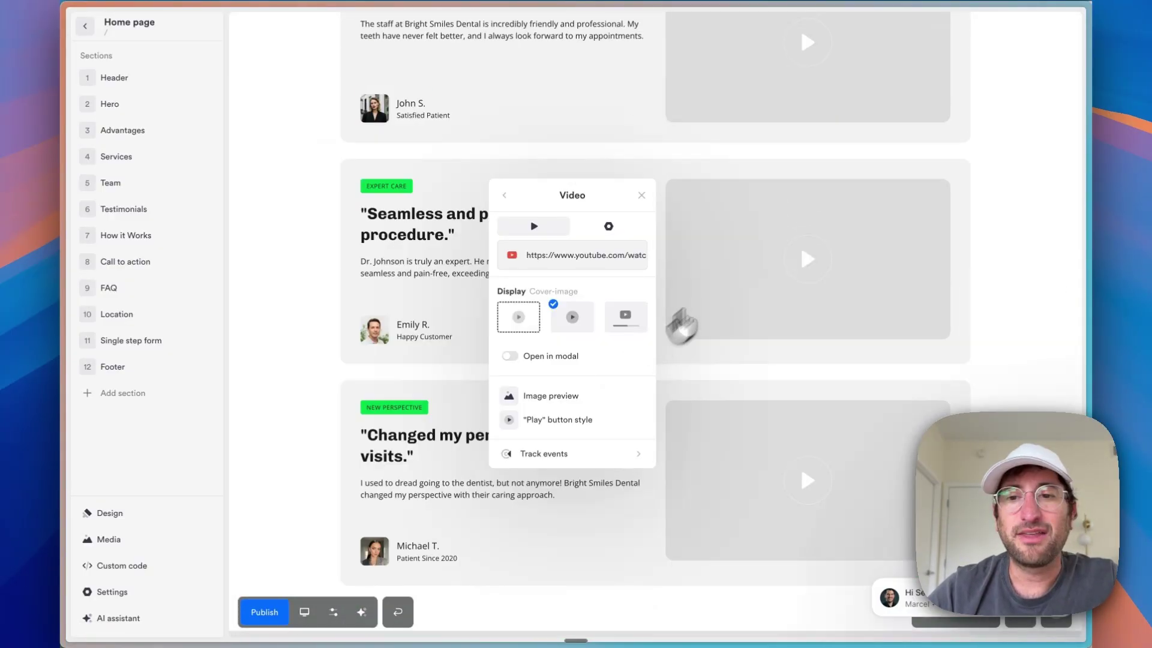
triple_click(564, 257)
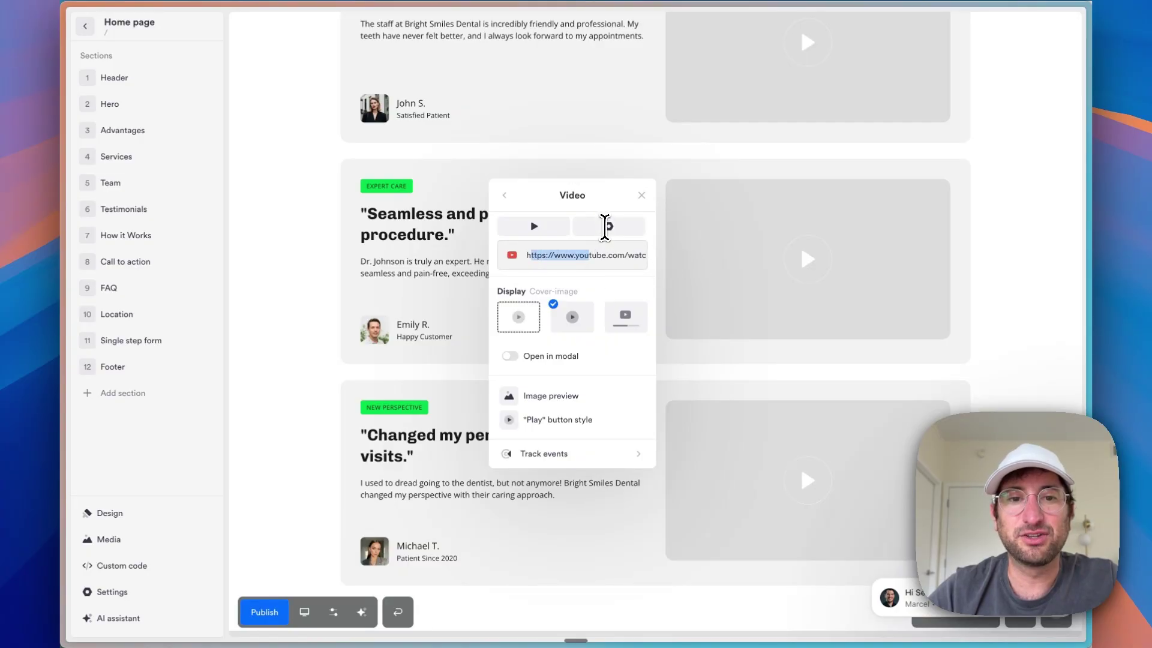
click(609, 227)
click(534, 226)
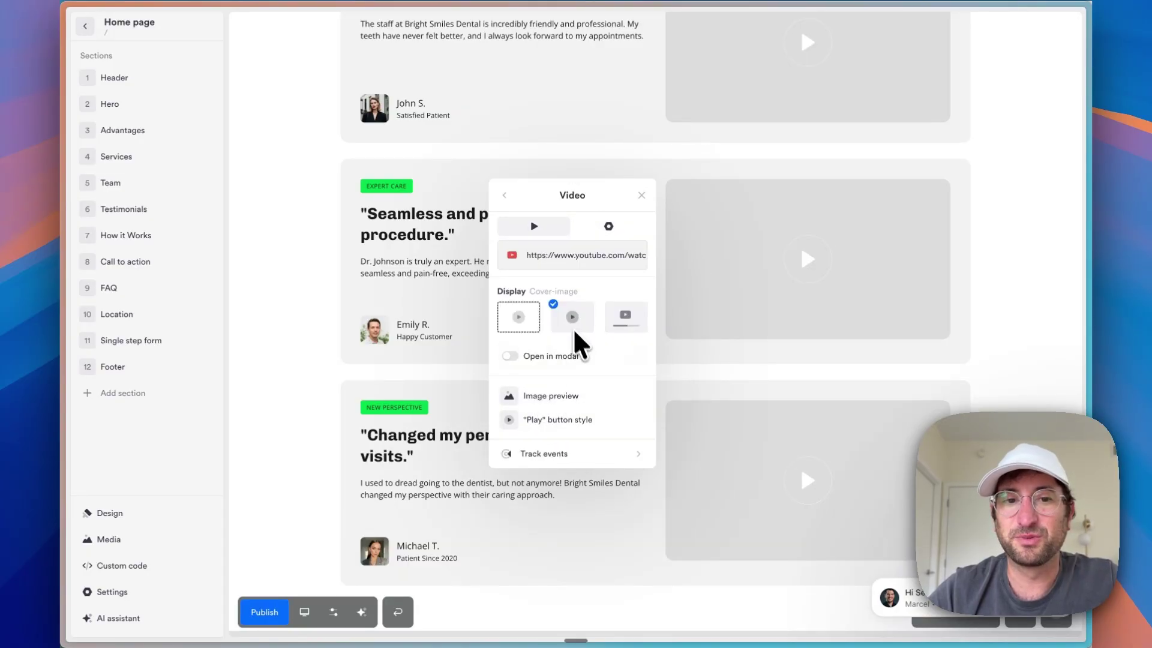
key(Escape)
scroll(659, 300, down, 6)
scroll(689, 360, up, 20)
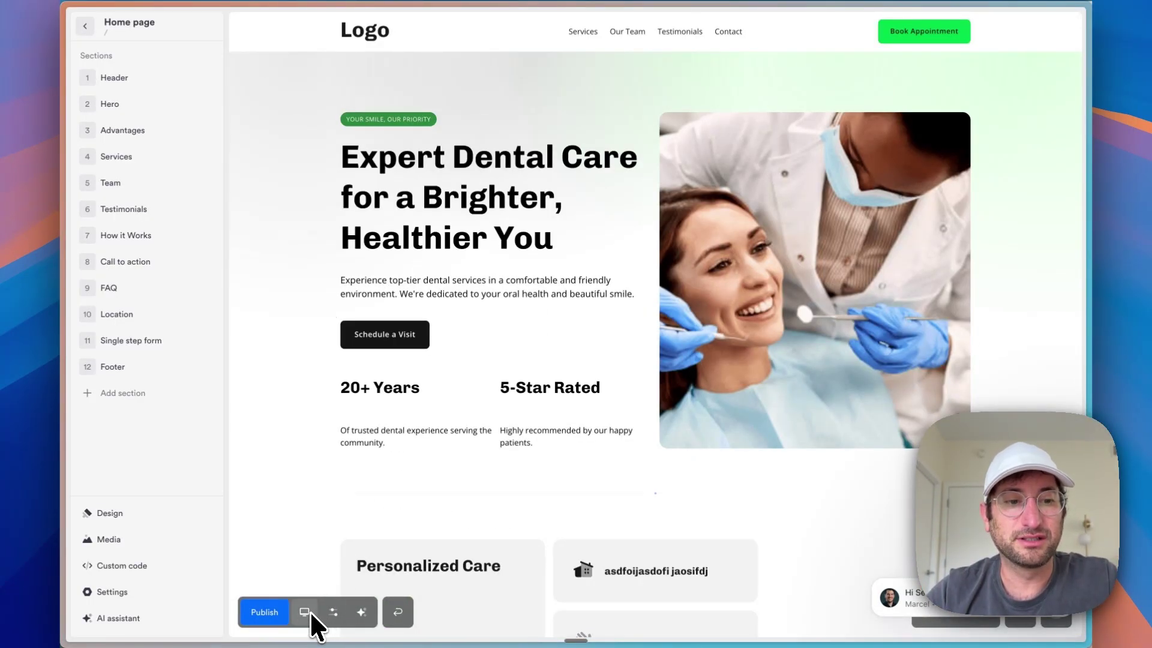
- Publish the dental site to test-landing-page-234234.onepage.me and view the live page
click(267, 613)
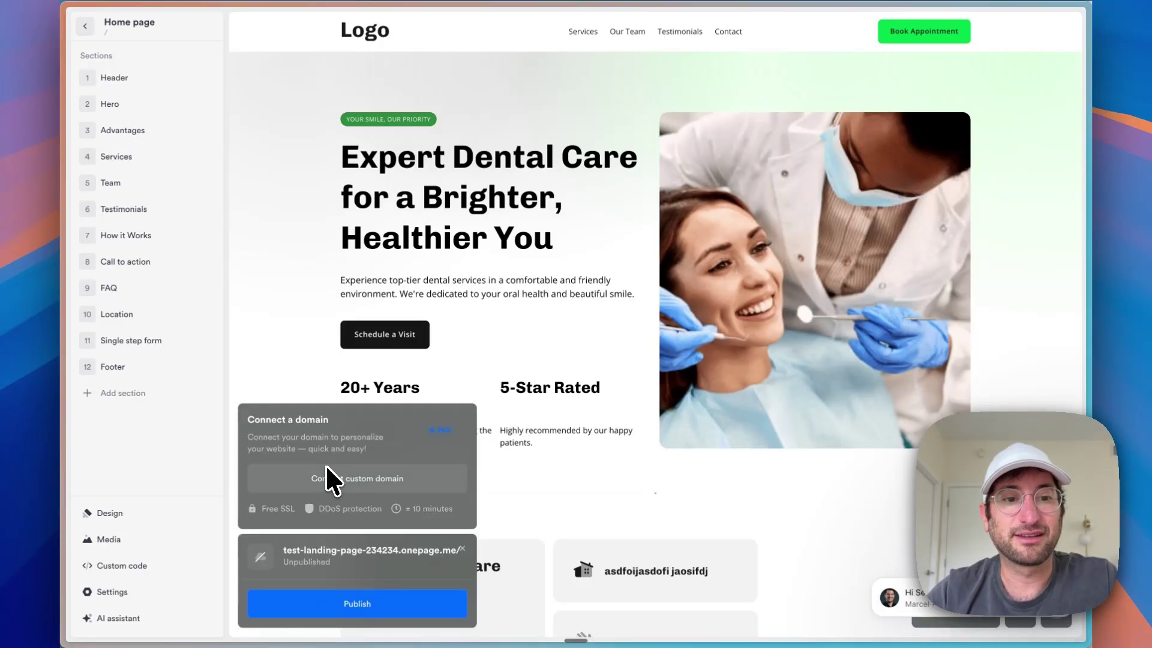
click(347, 609)
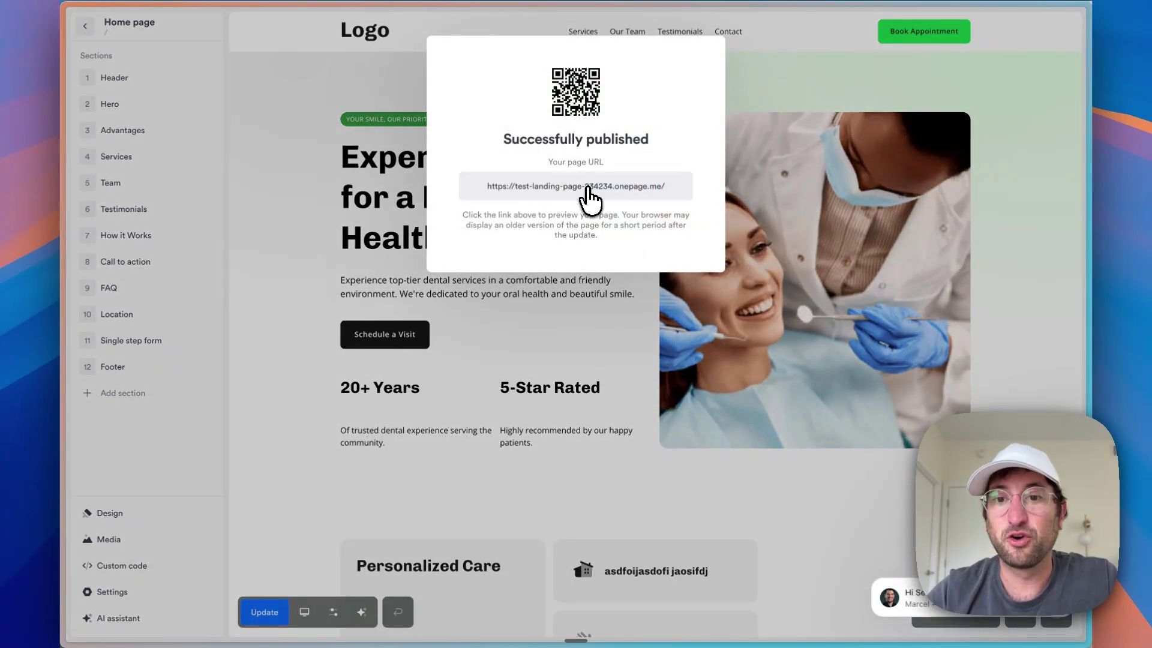
click(579, 187)
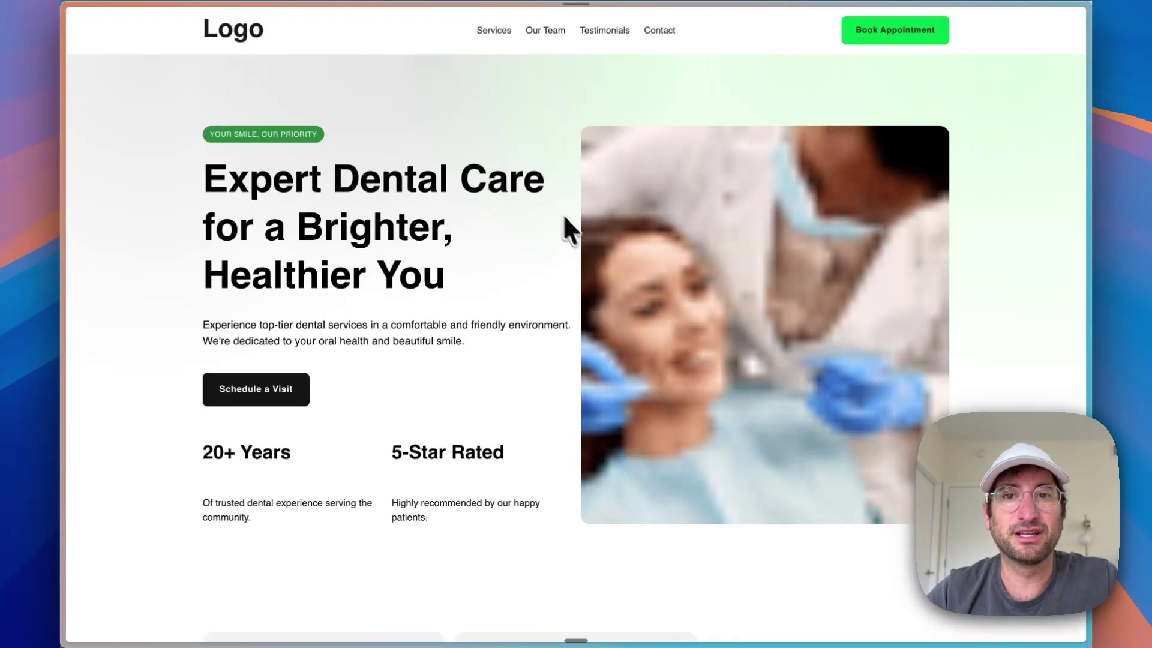
- Scroll through the live published dental site, returning to its top along the way
scroll(511, 231, down, 20)
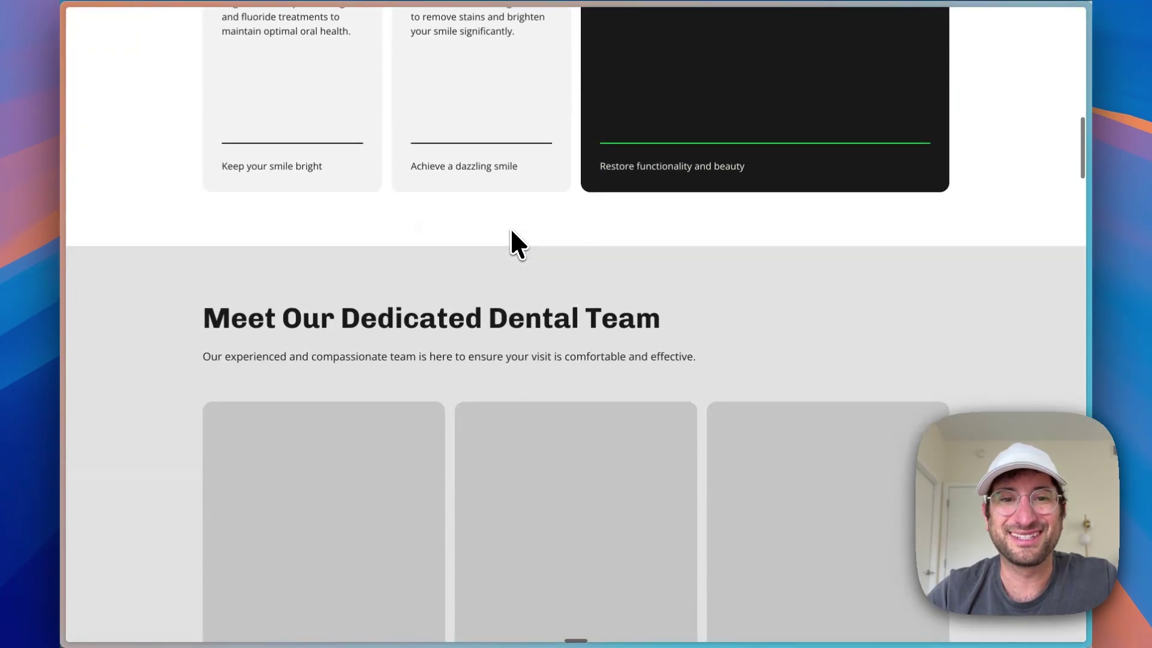
scroll(511, 231, down, 1)
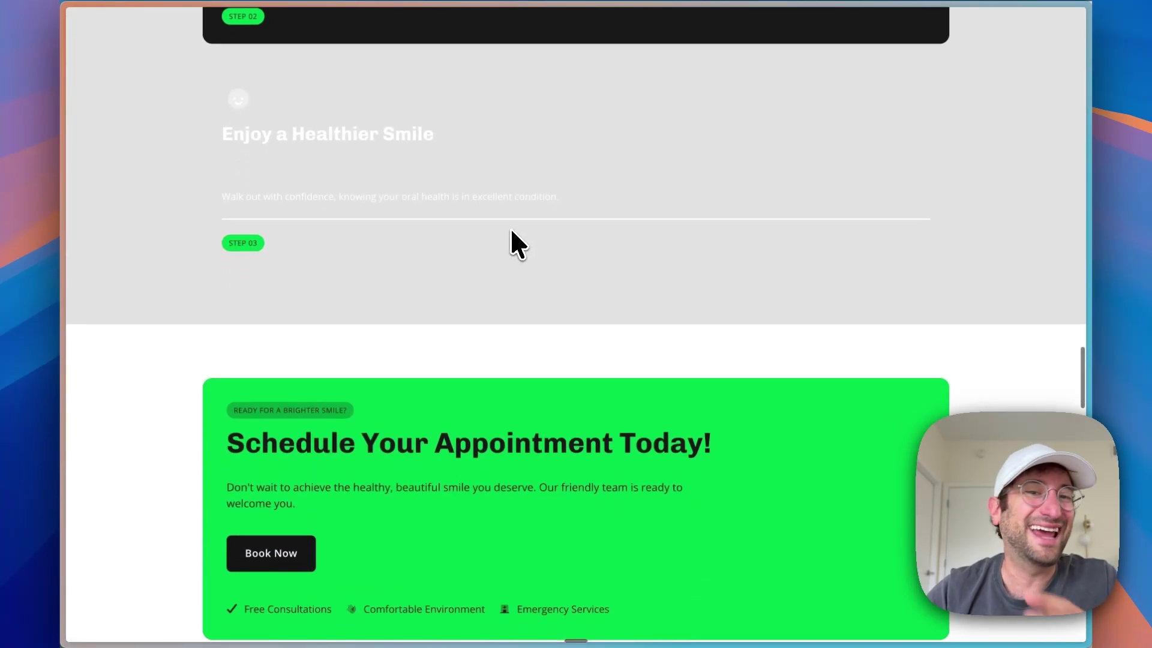
scroll(510, 226, down, 12)
key(Home)
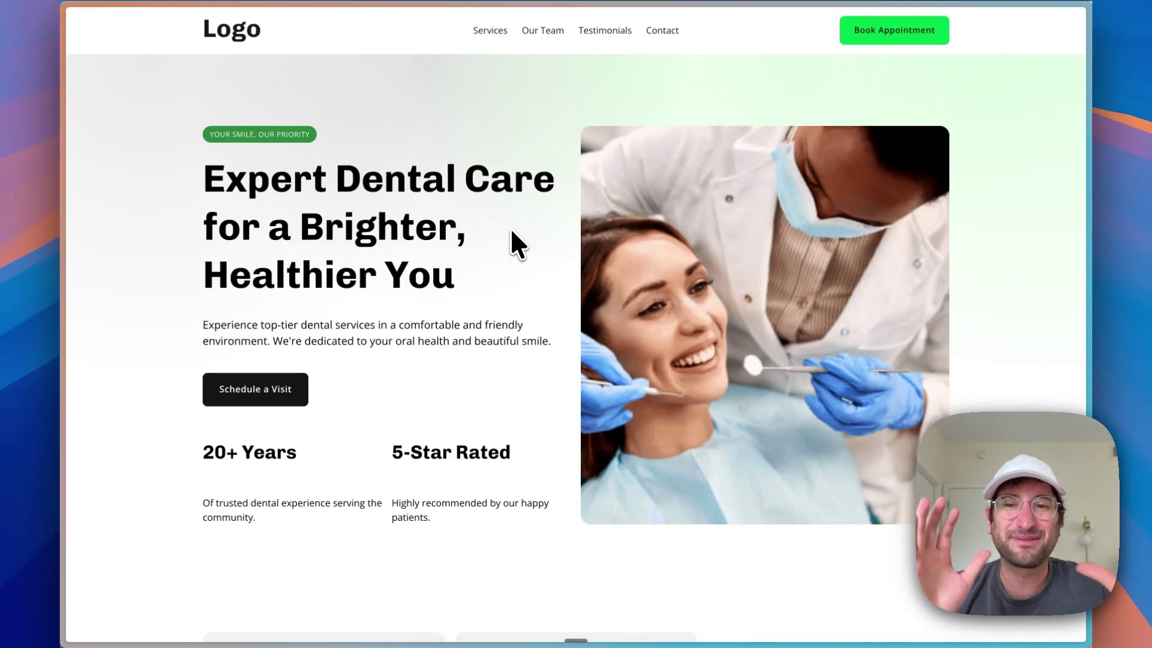
scroll(511, 232, down, 15)
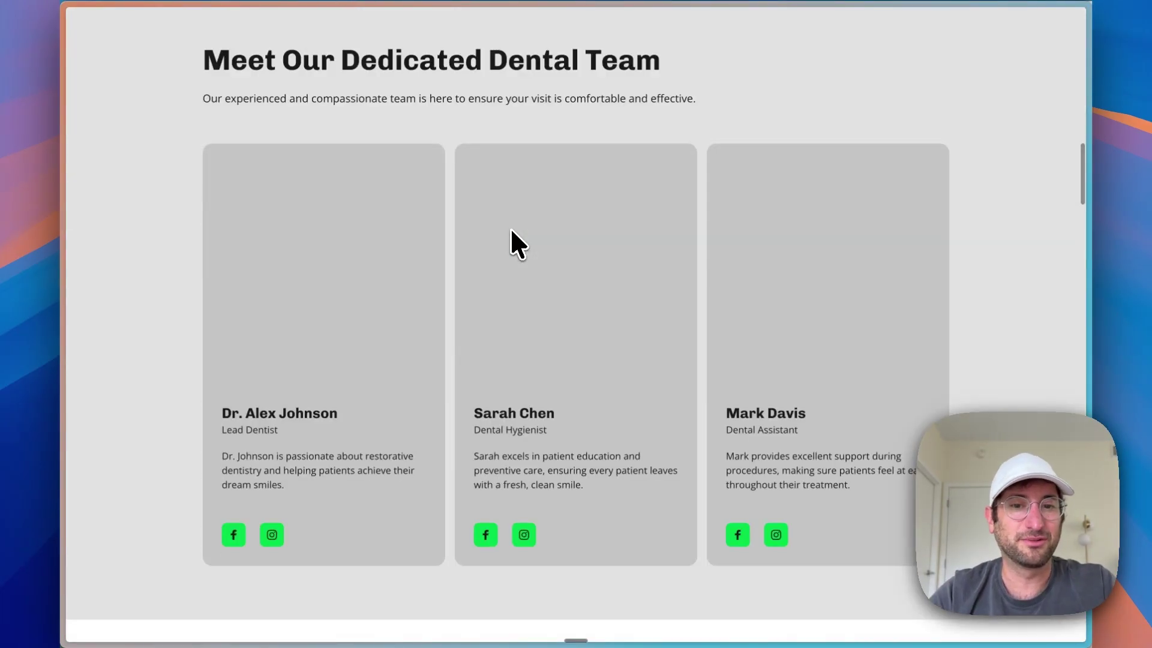
scroll(511, 231, down, 10)
scroll(515, 242, down, 8)
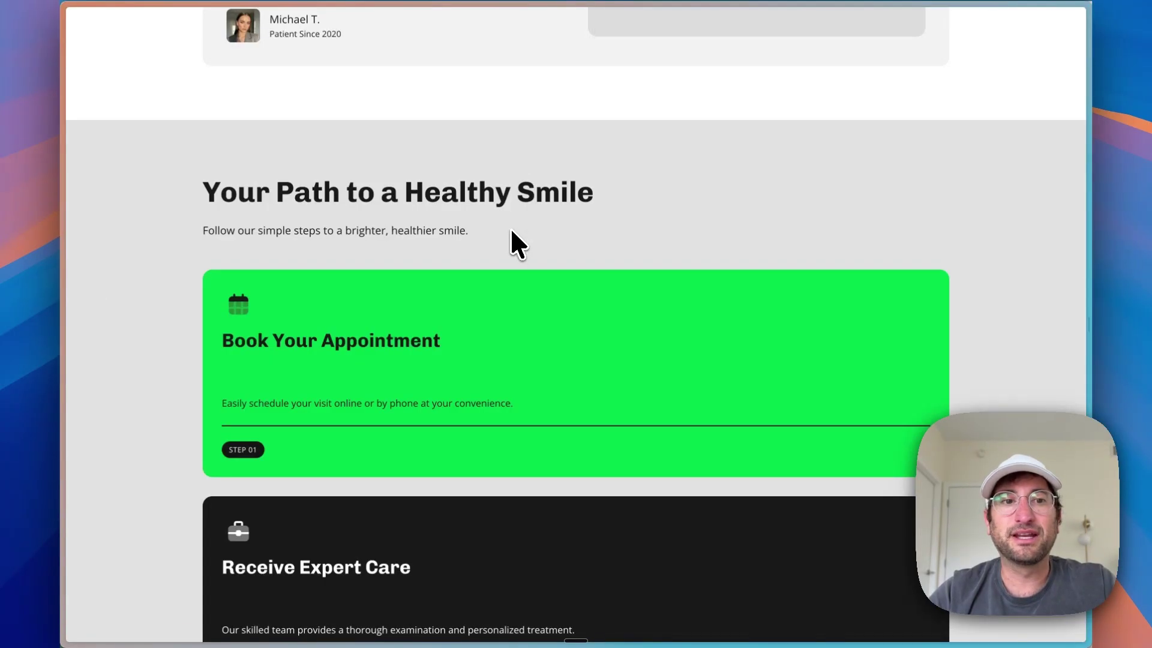
- Switch back to the editor, dismiss the publish success message, and scroll the project dashboard
key(super+w)
click(519, 310)
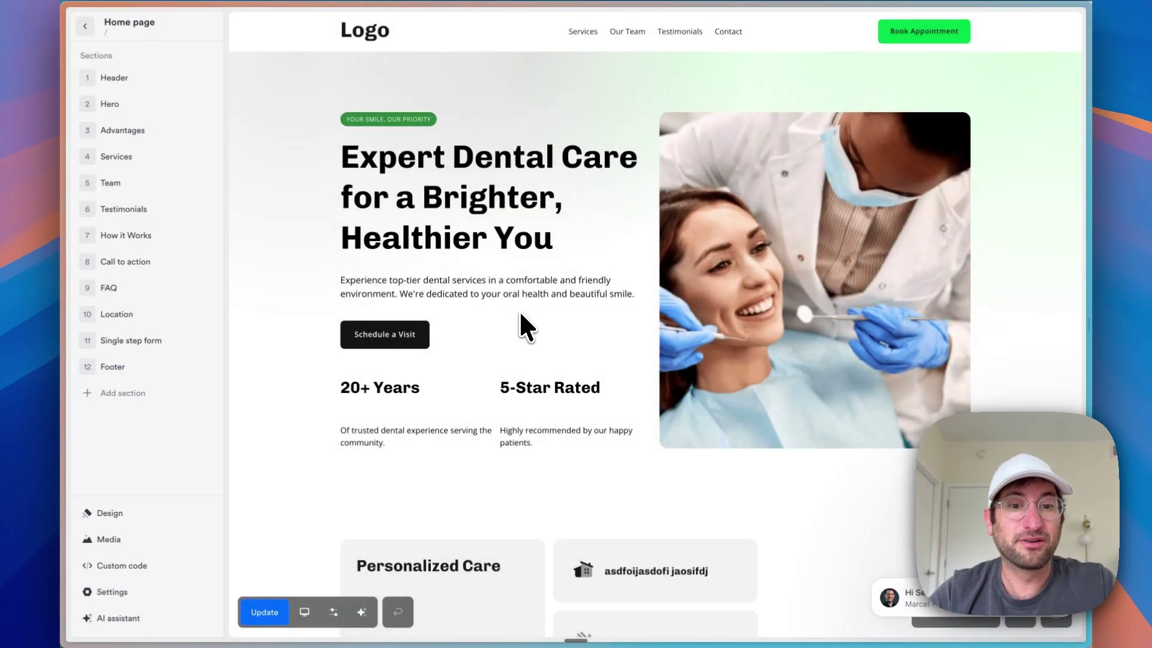
scroll(520, 314, down, 8)
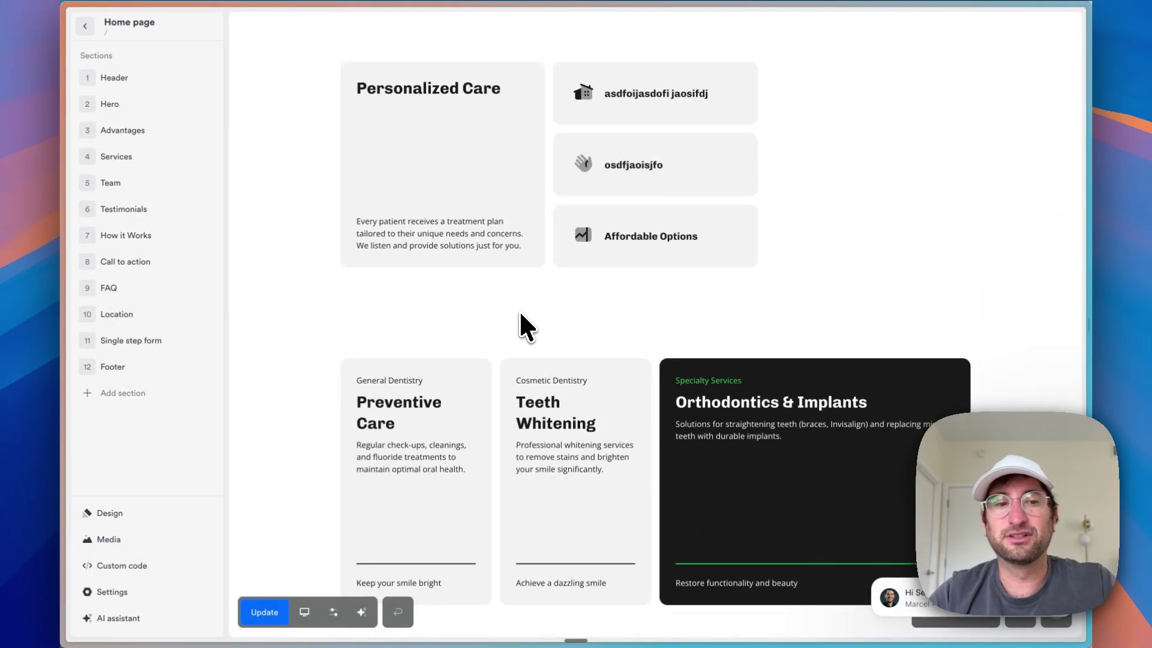
scroll(519, 309, down, 8)
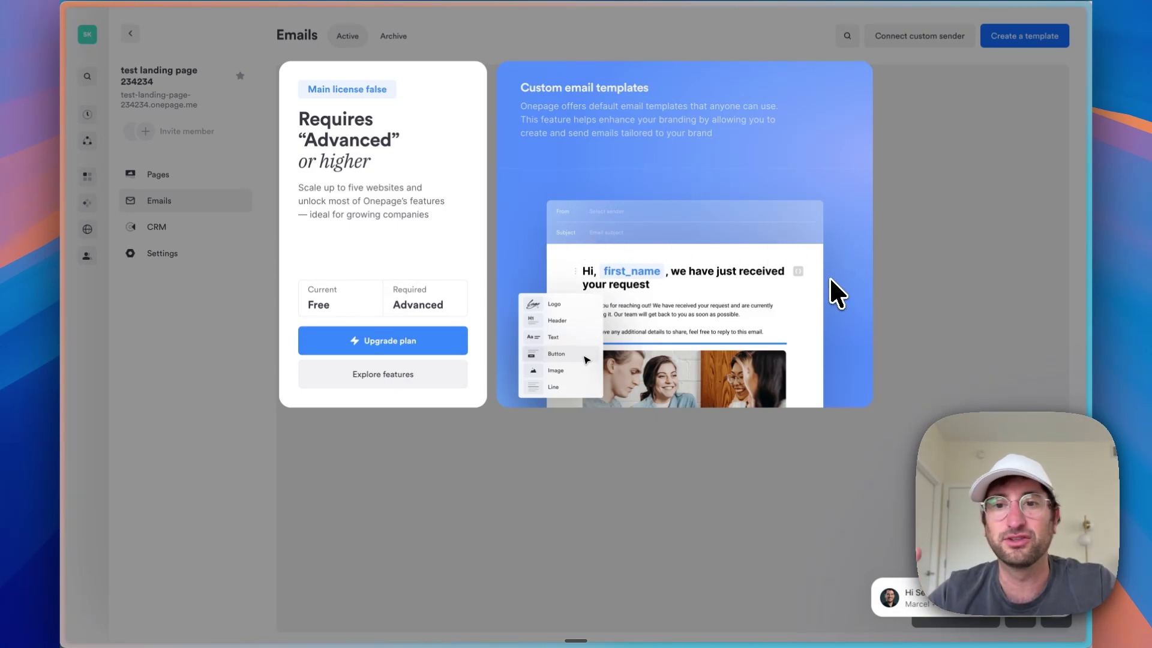
- Dismiss the Advanced plan upgrade notice, check the empty CRM leads area, then view the Pages list
click(941, 180)
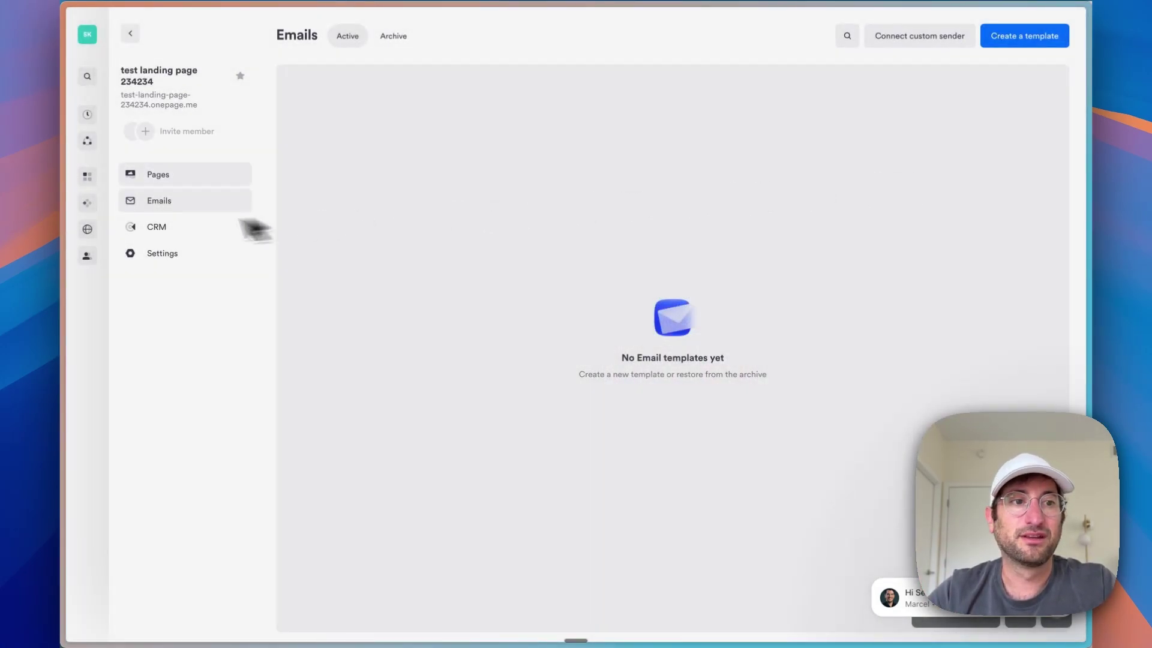
click(243, 226)
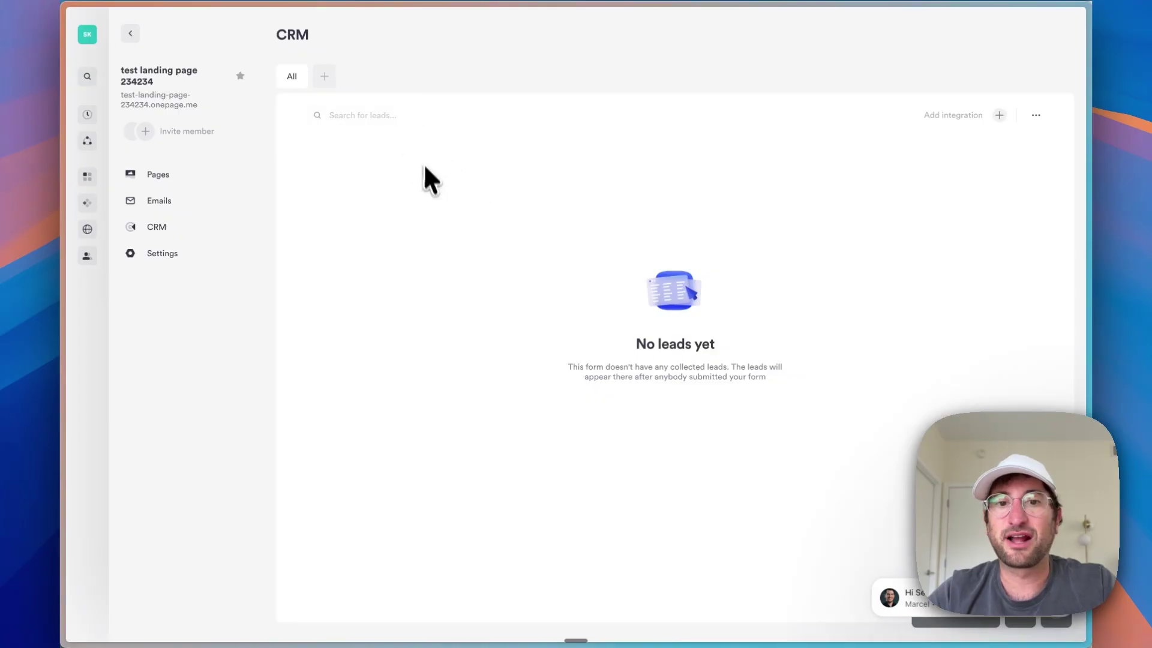
click(158, 174)
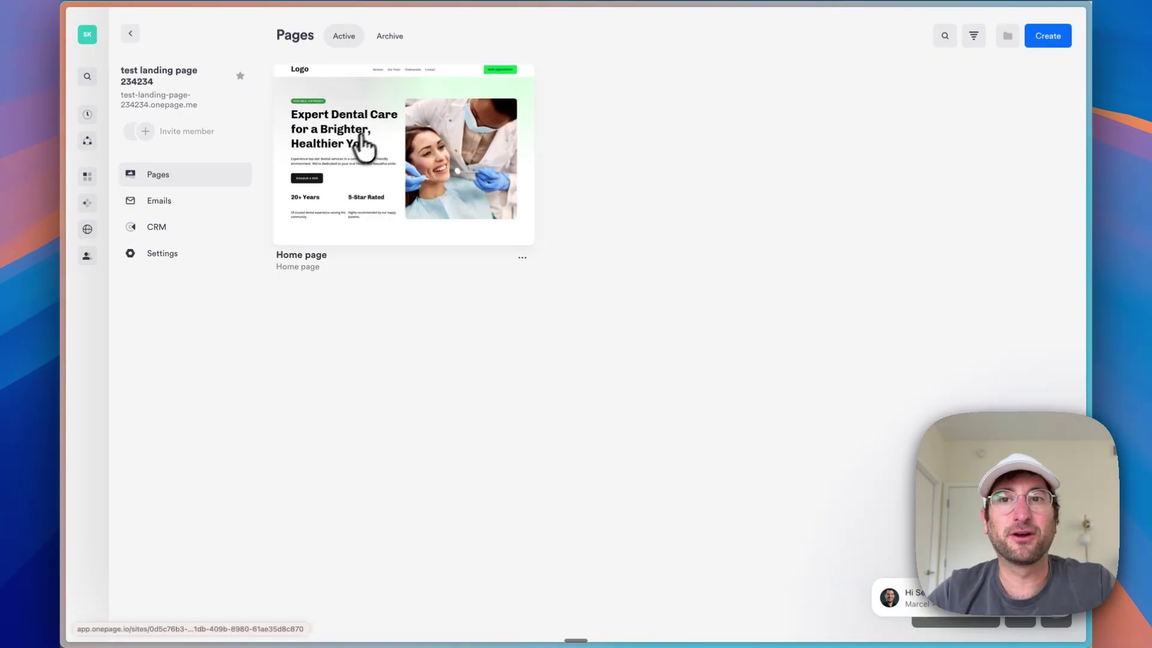
- Create a blank page named office at /office and begin typing its AI page prompt
click(1029, 37)
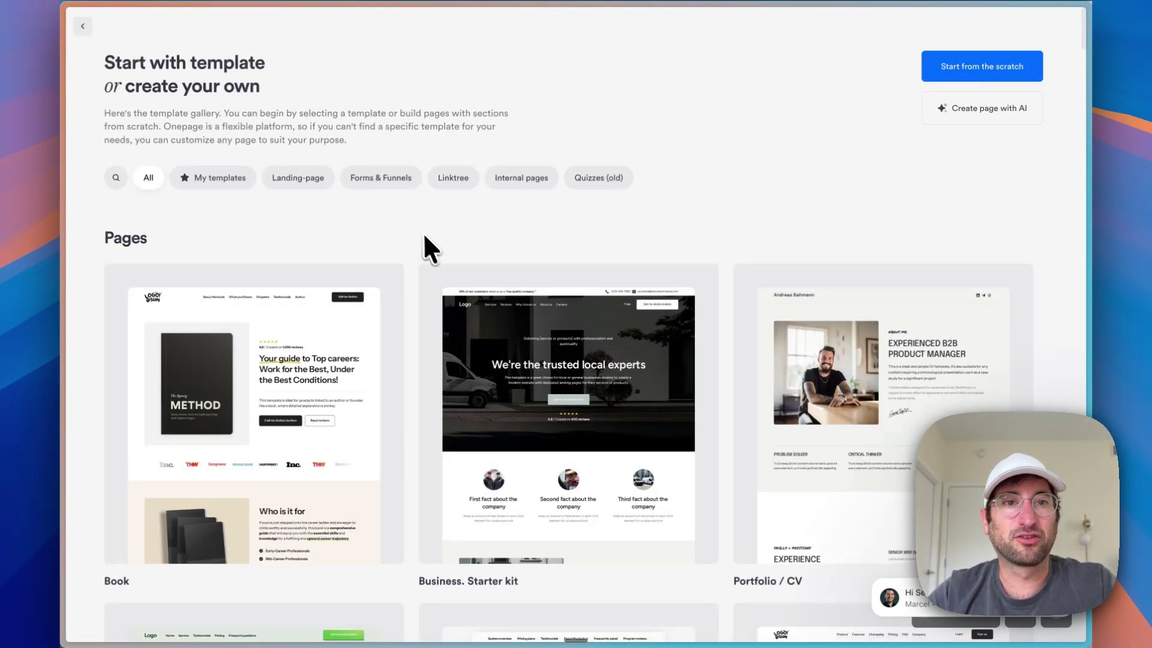
click(954, 113)
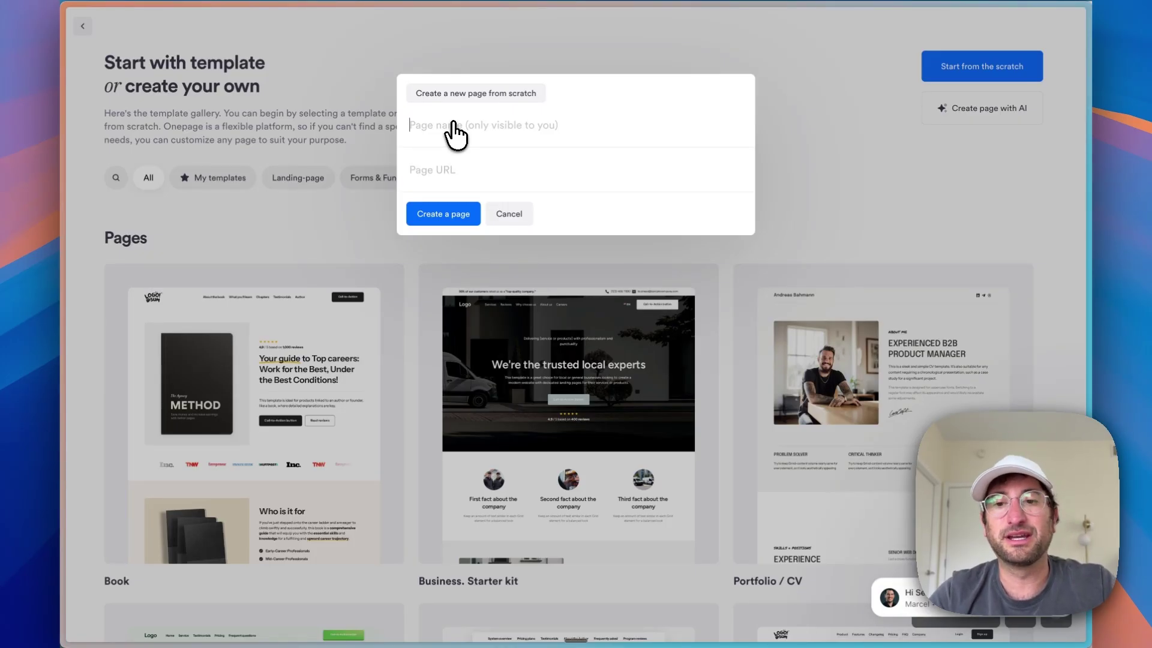
text(daf)
text(office)
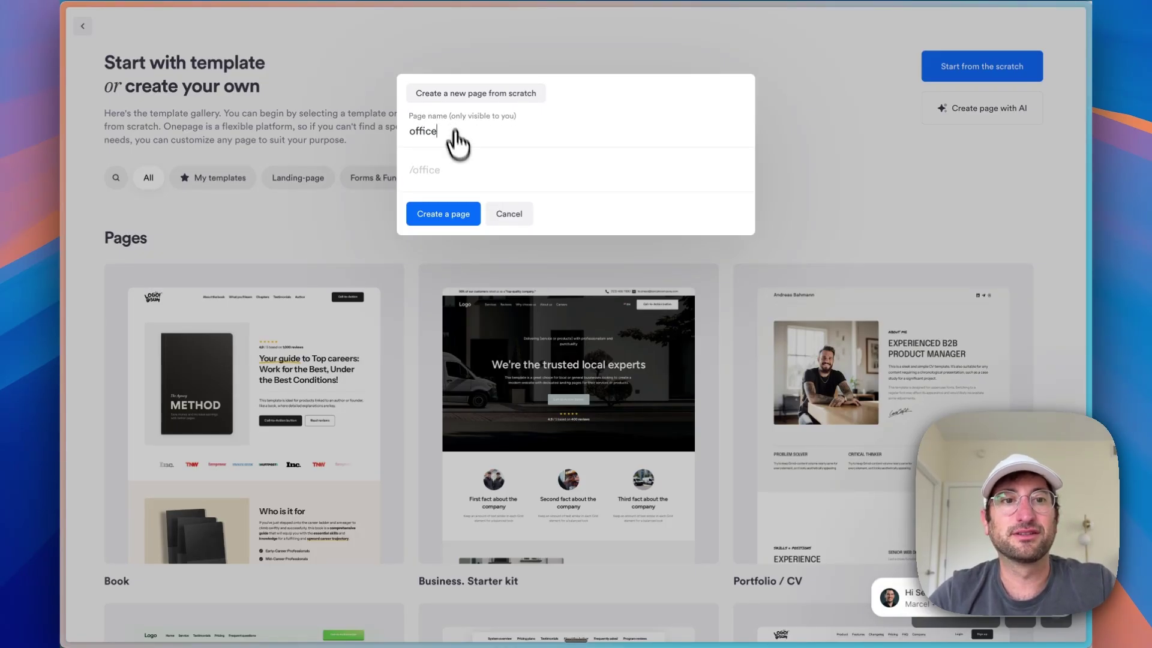
click(439, 219)
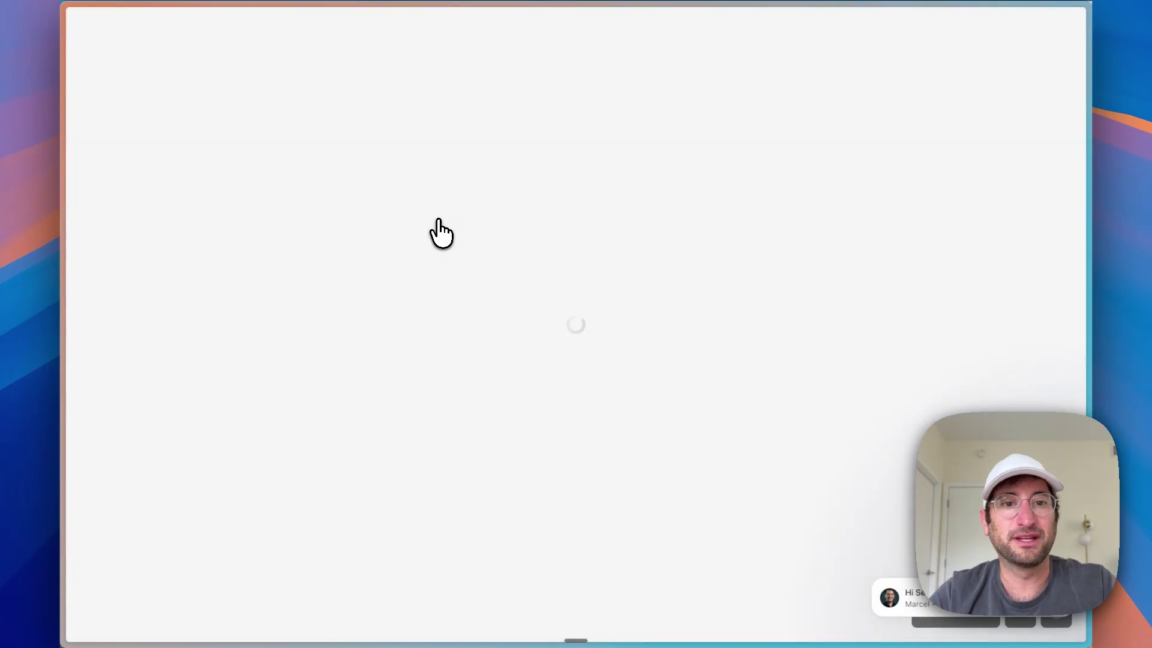
text(highlight the dental of)
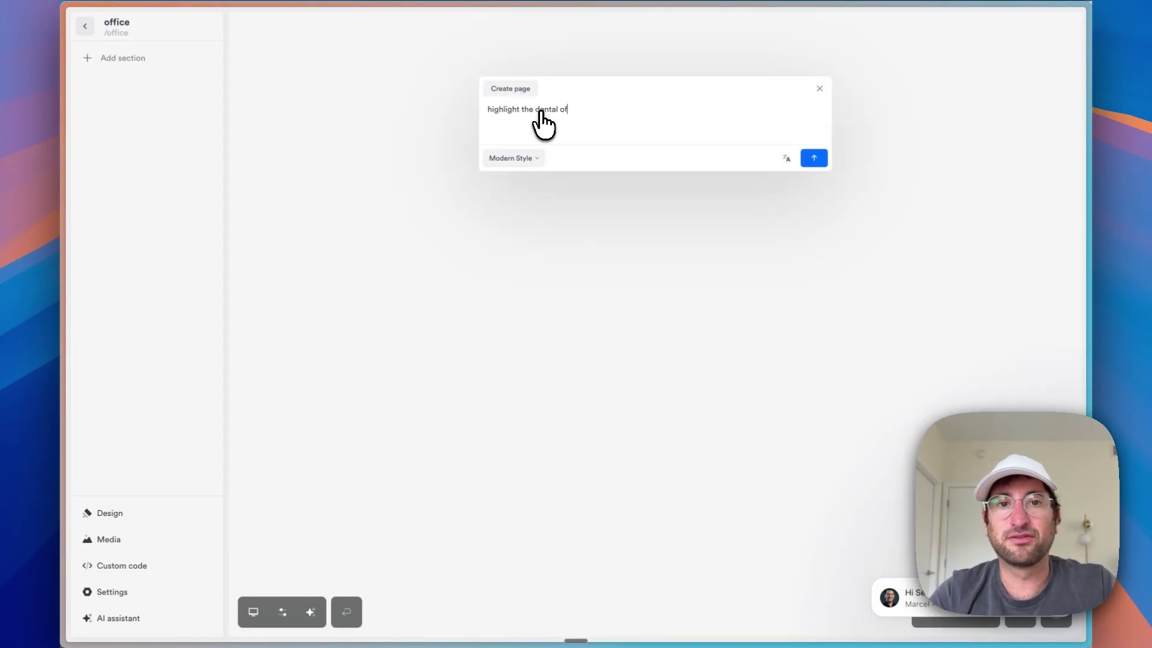
text(t is)
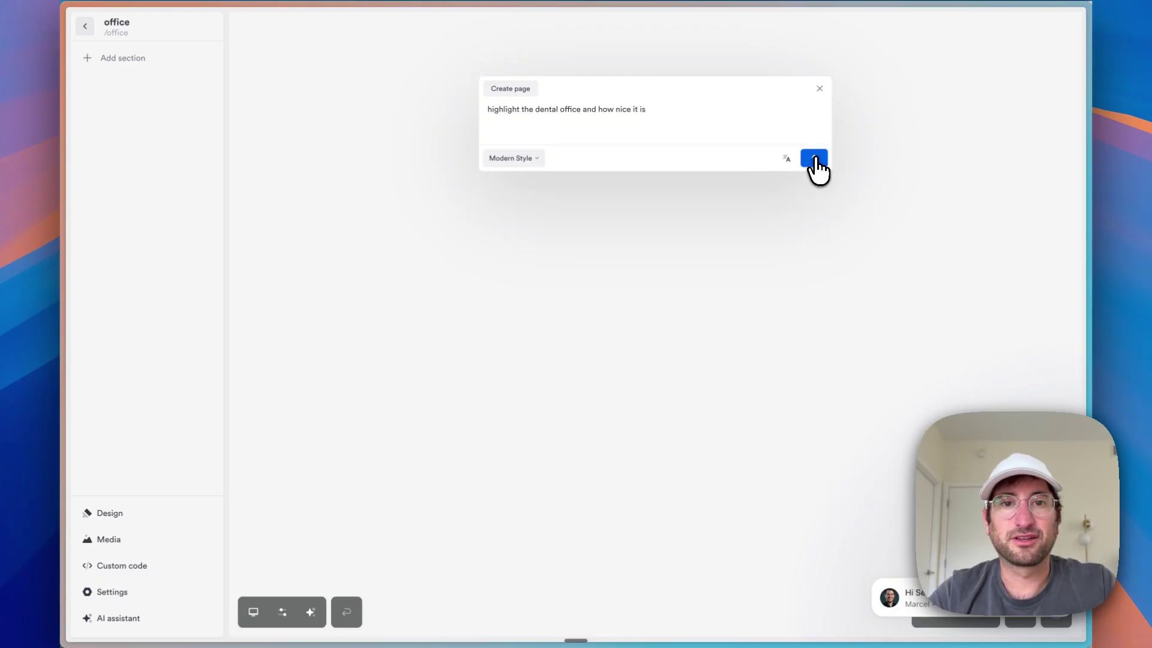
- Send the office page description to the AI and review the proposed section plan
click(814, 158)
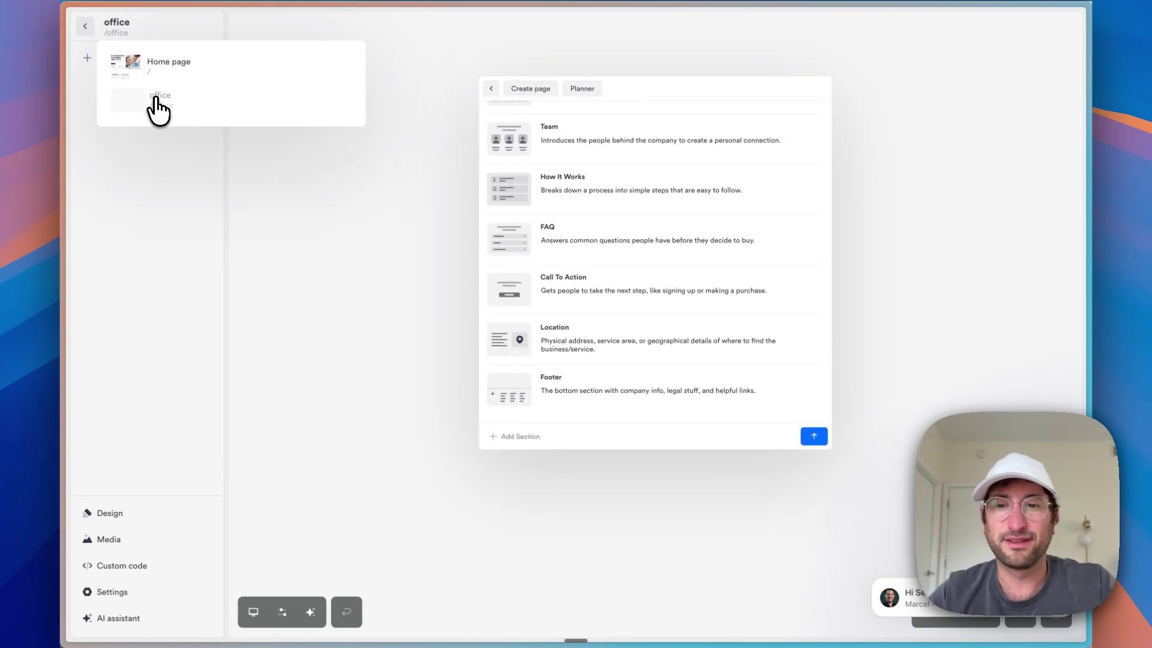
click(157, 102)
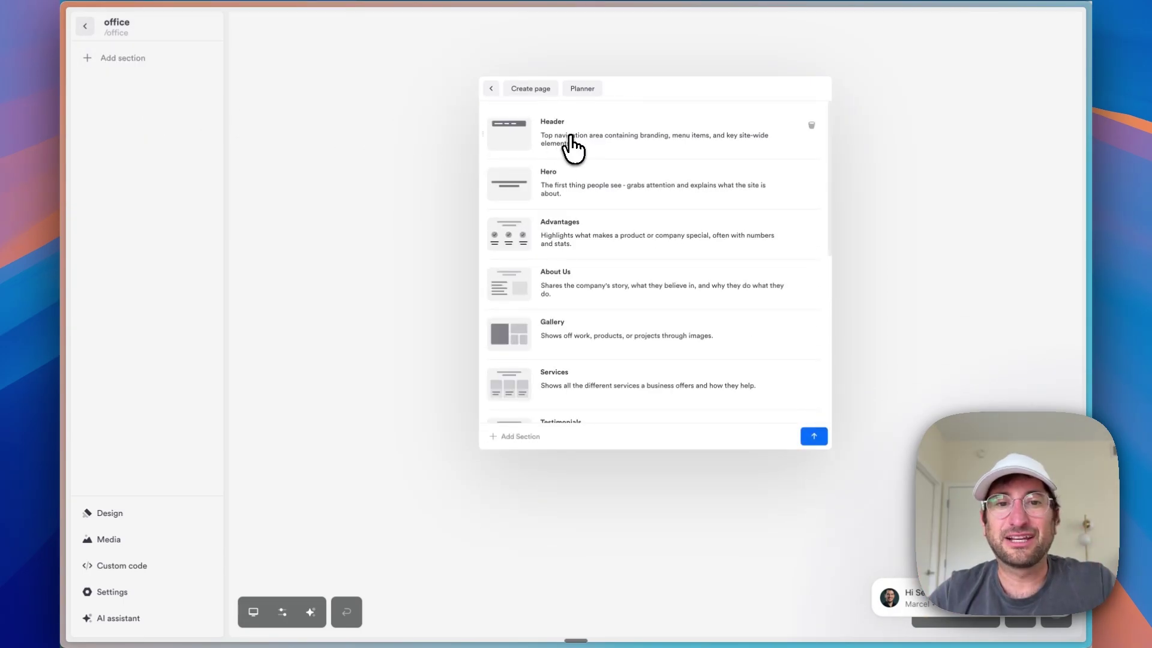
scroll(570, 287, down, 5)
scroll(573, 321, up, 10)
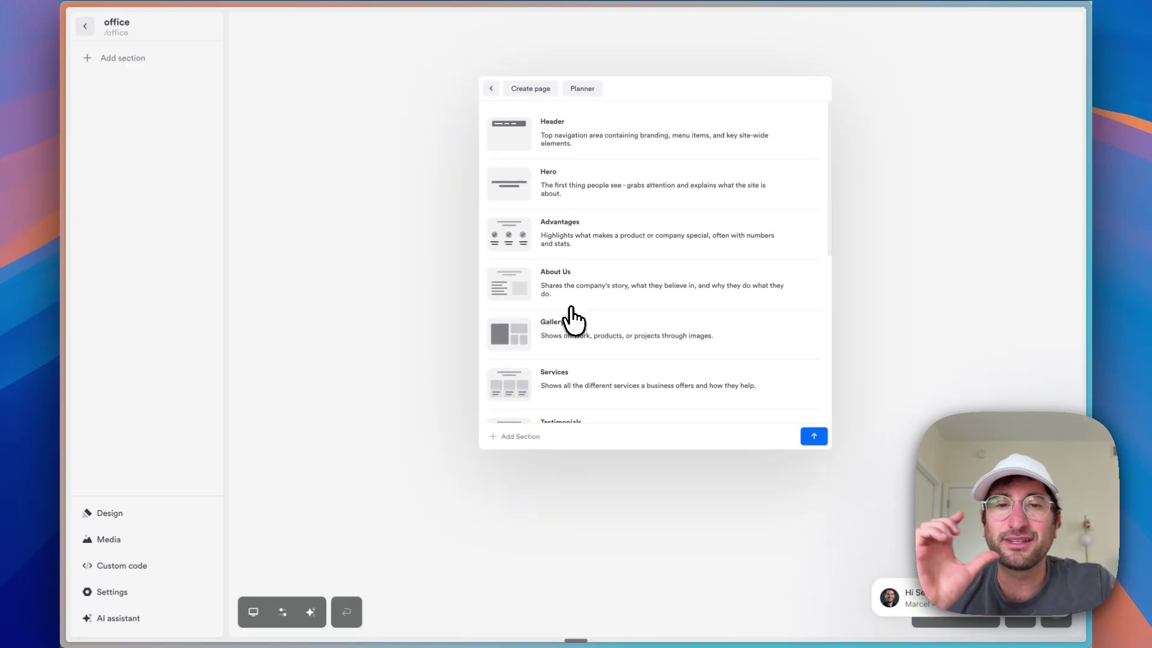
mouse_move(572, 308)
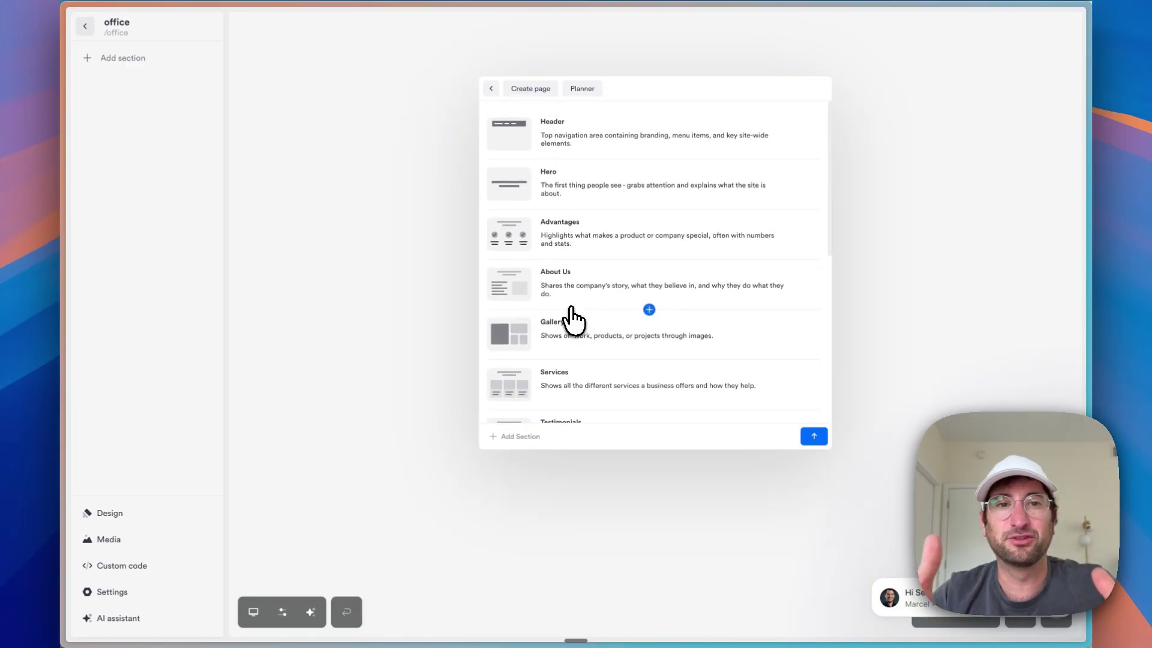
scroll(573, 318, down, 10)
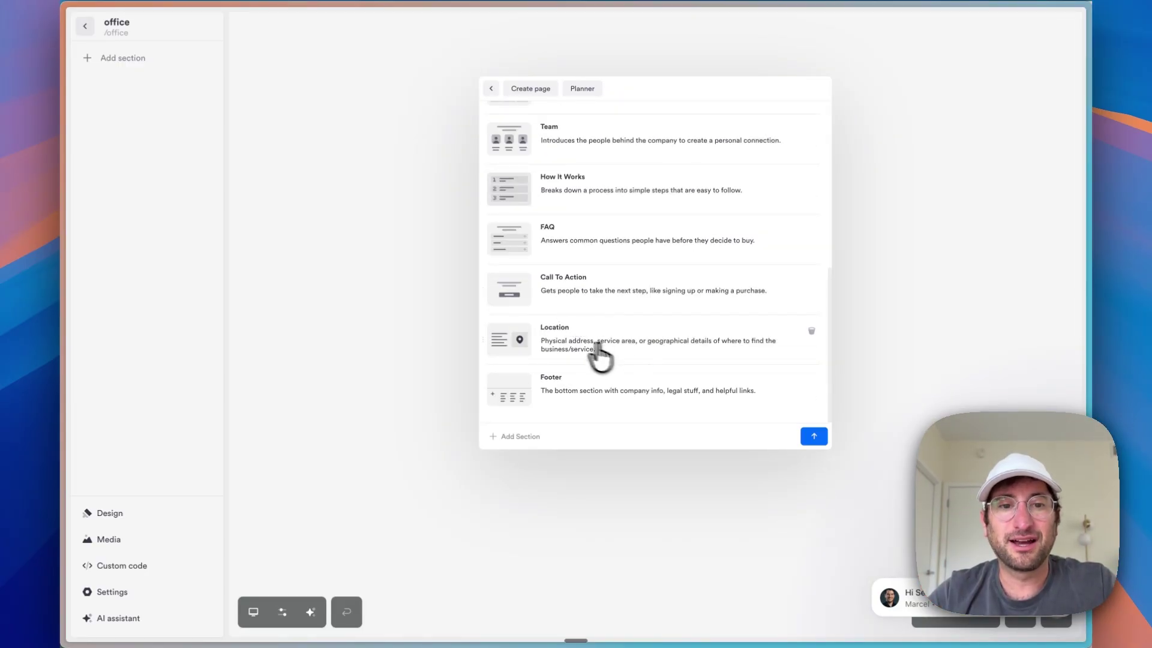
scroll(669, 306, up, 2)
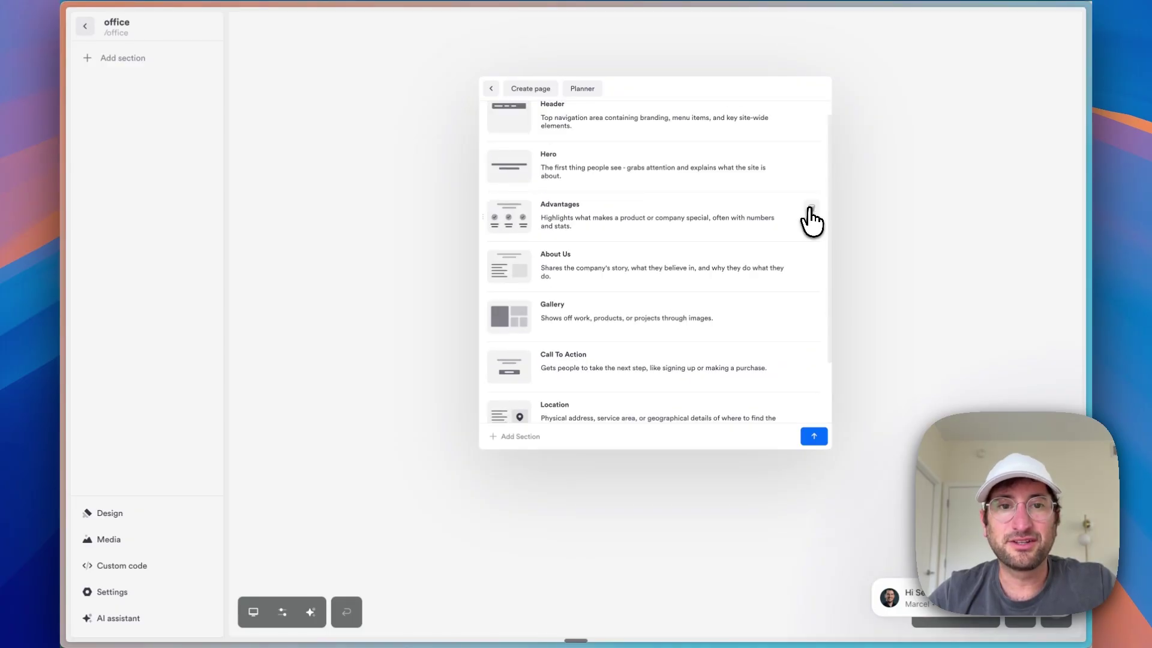
- Remove the Advantages and Hero sections, move Location below Header, and generate the page
click(811, 208)
click(811, 160)
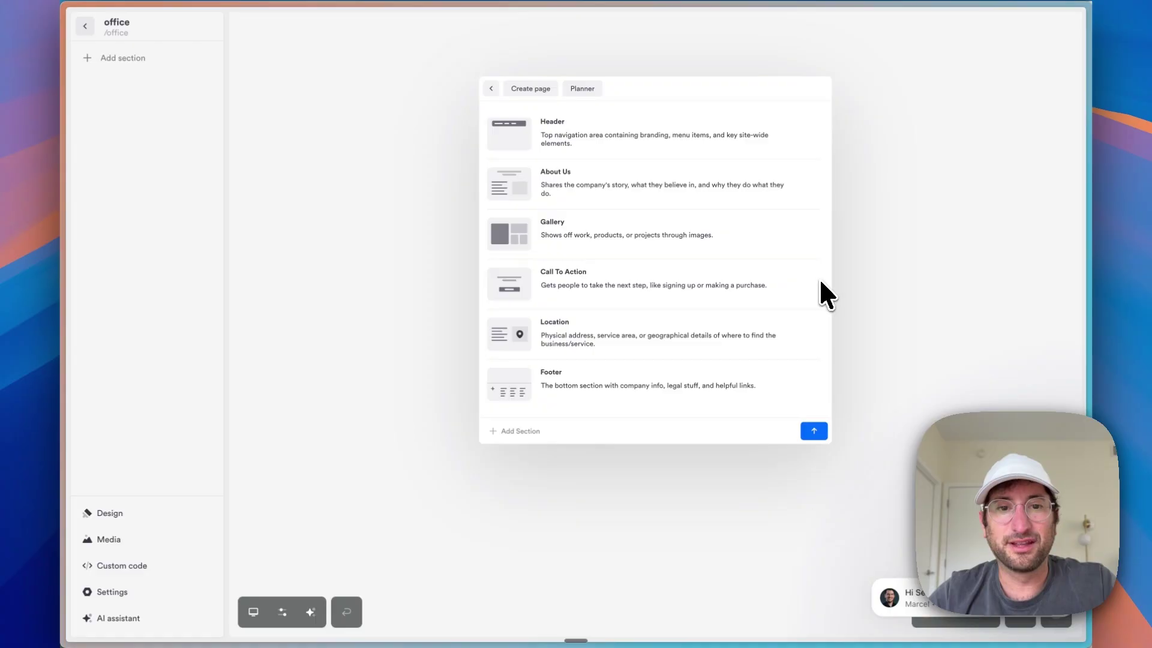
drag(524, 302, 591, 179)
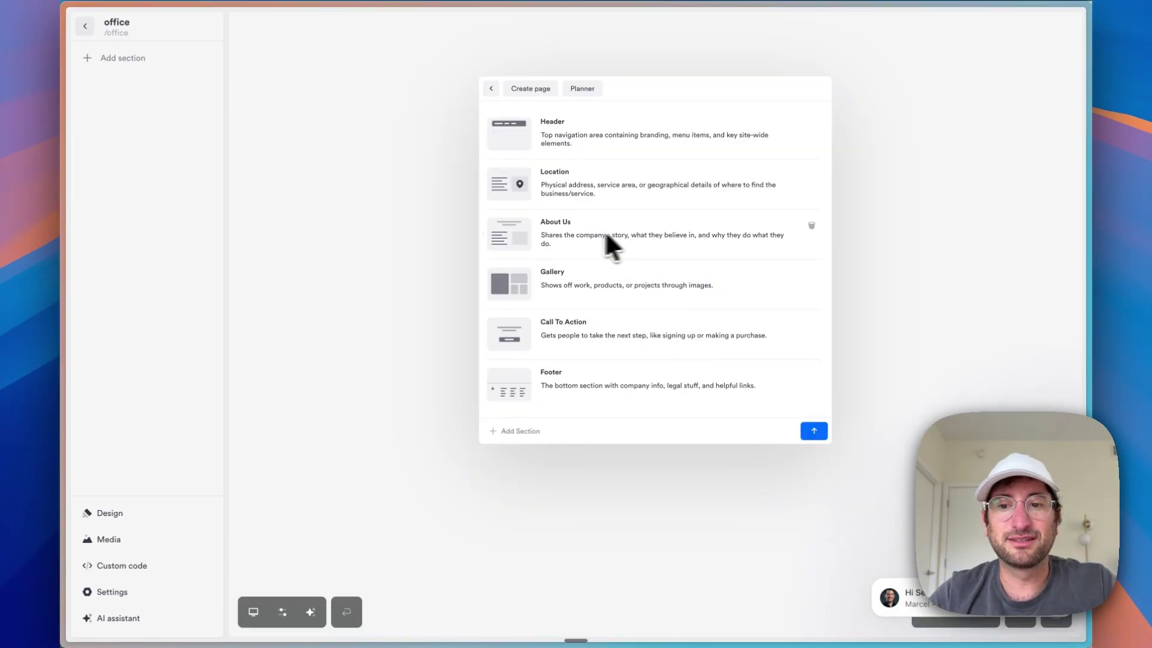
click(812, 432)
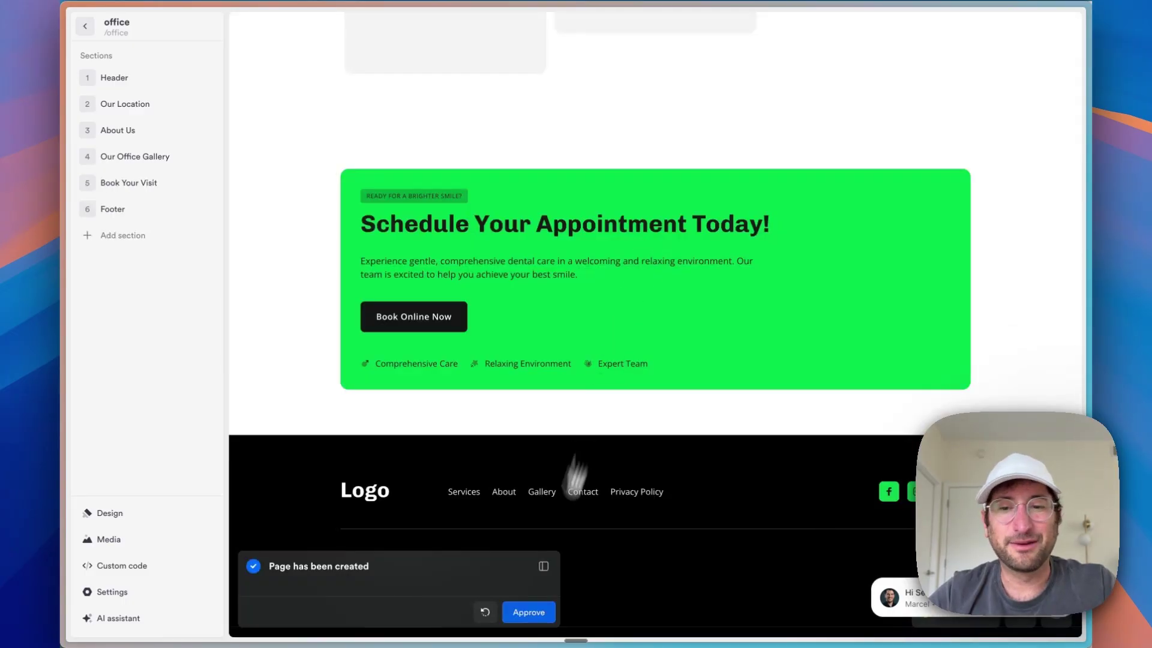
- Approve the finished six-section office page once generation completes
click(528, 612)
scroll(534, 514, up, 15)
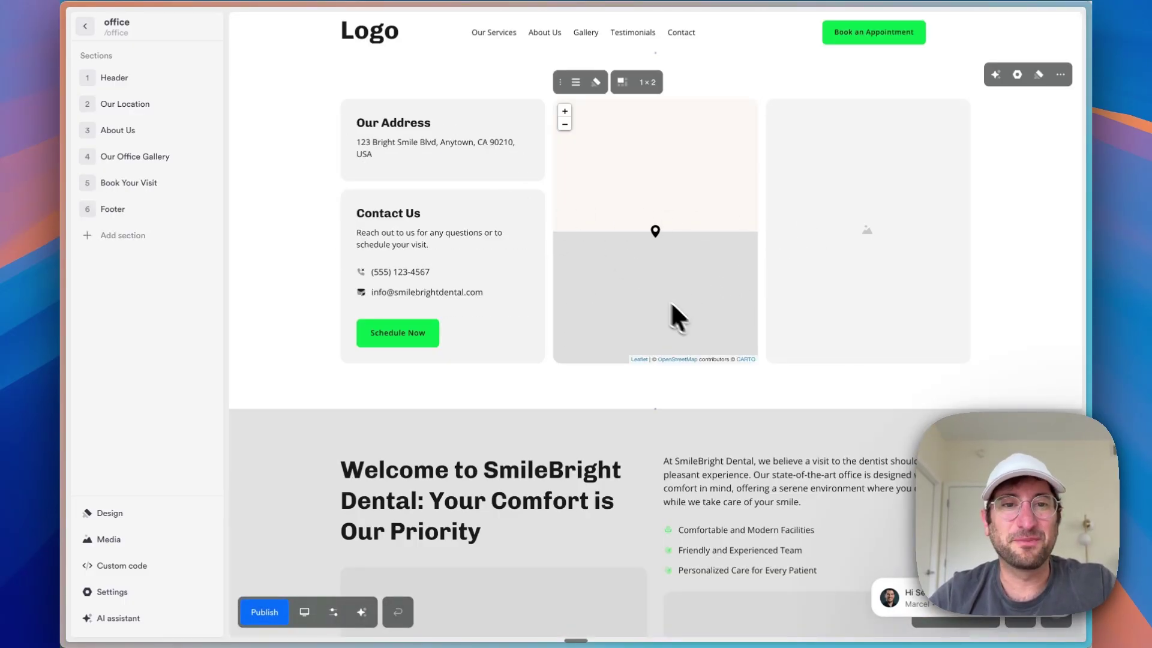
- Inspect the map and adjacent image settings on the office page, then close both panels
click(600, 271)
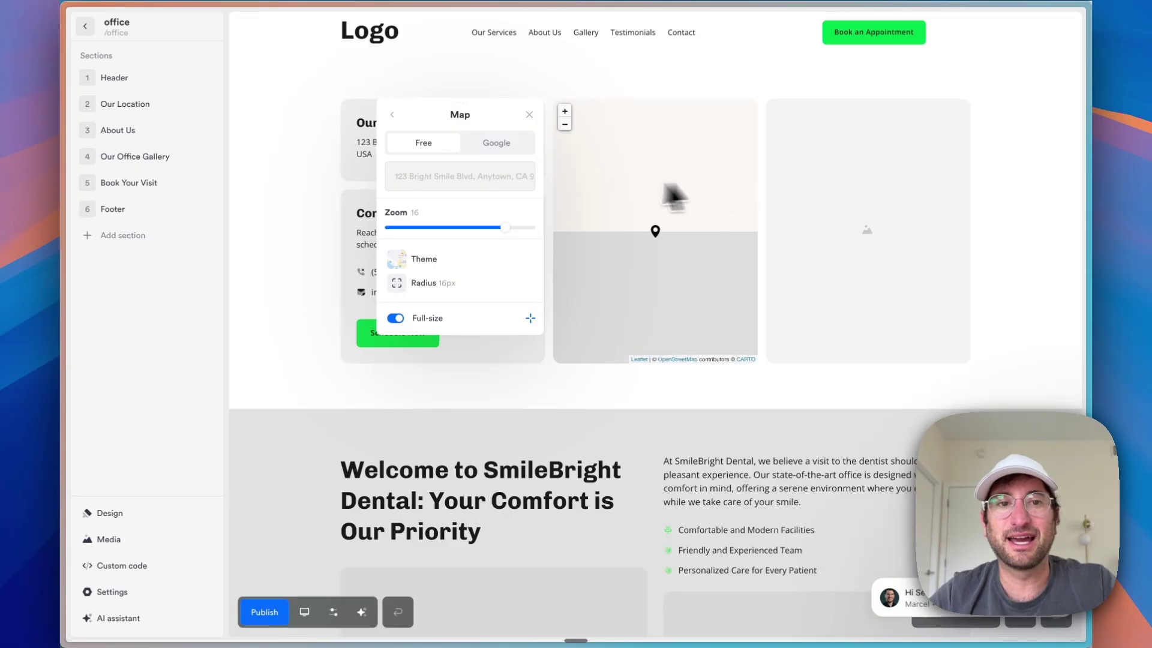
click(841, 170)
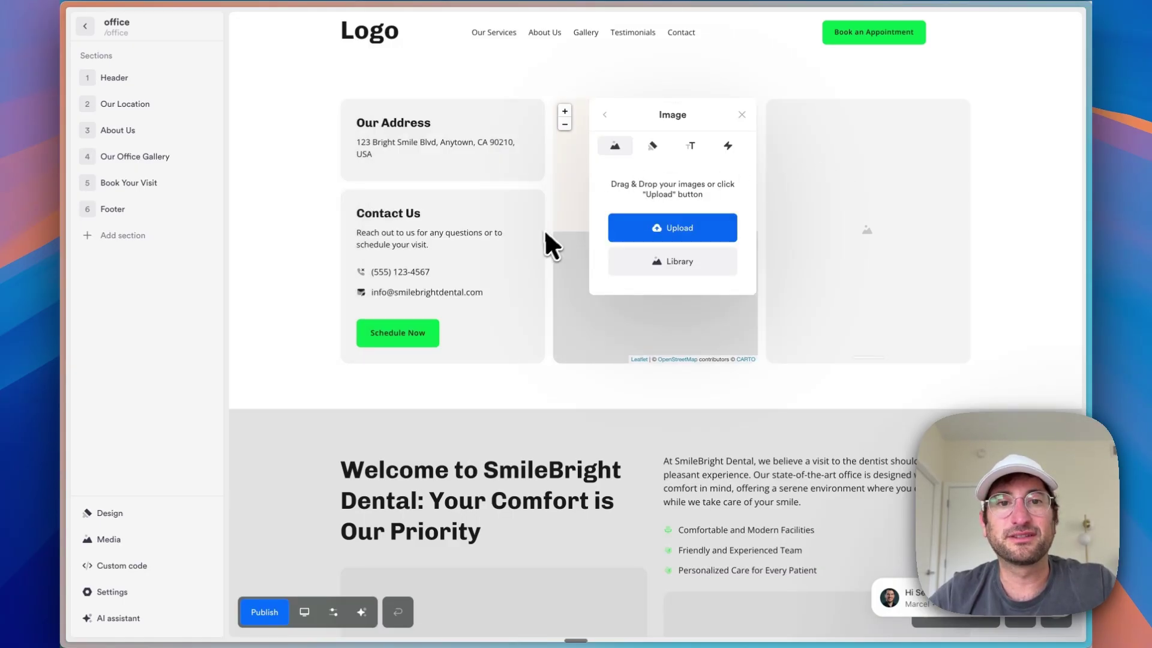
click(547, 244)
click(602, 189)
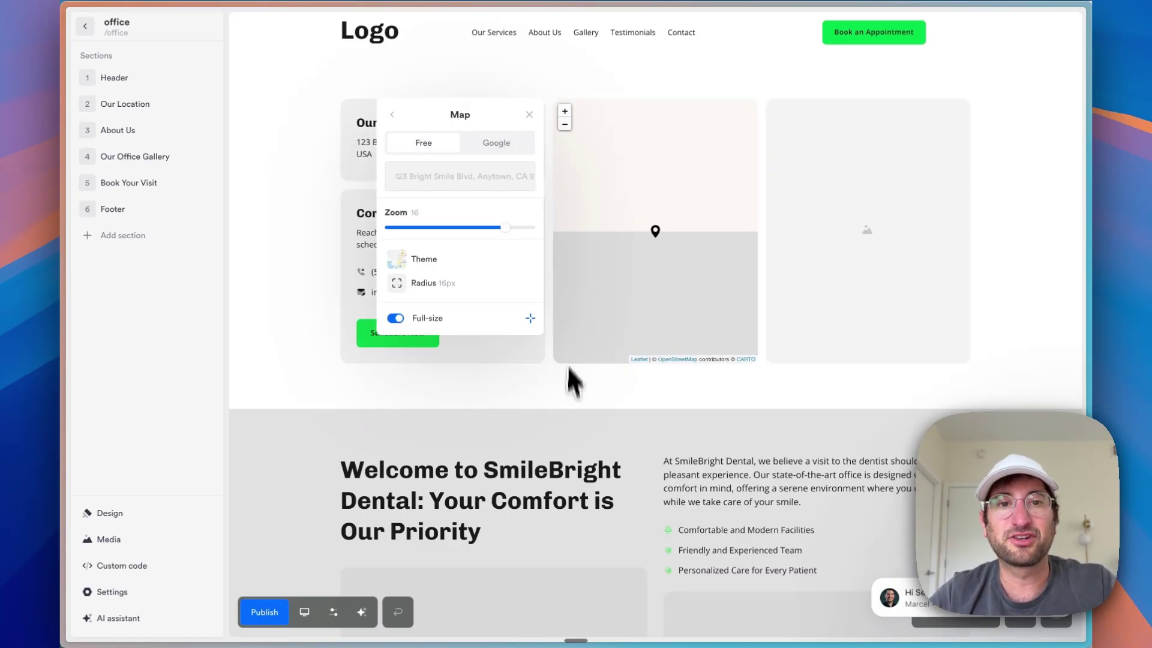
click(597, 391)
scroll(598, 392, down, 15)
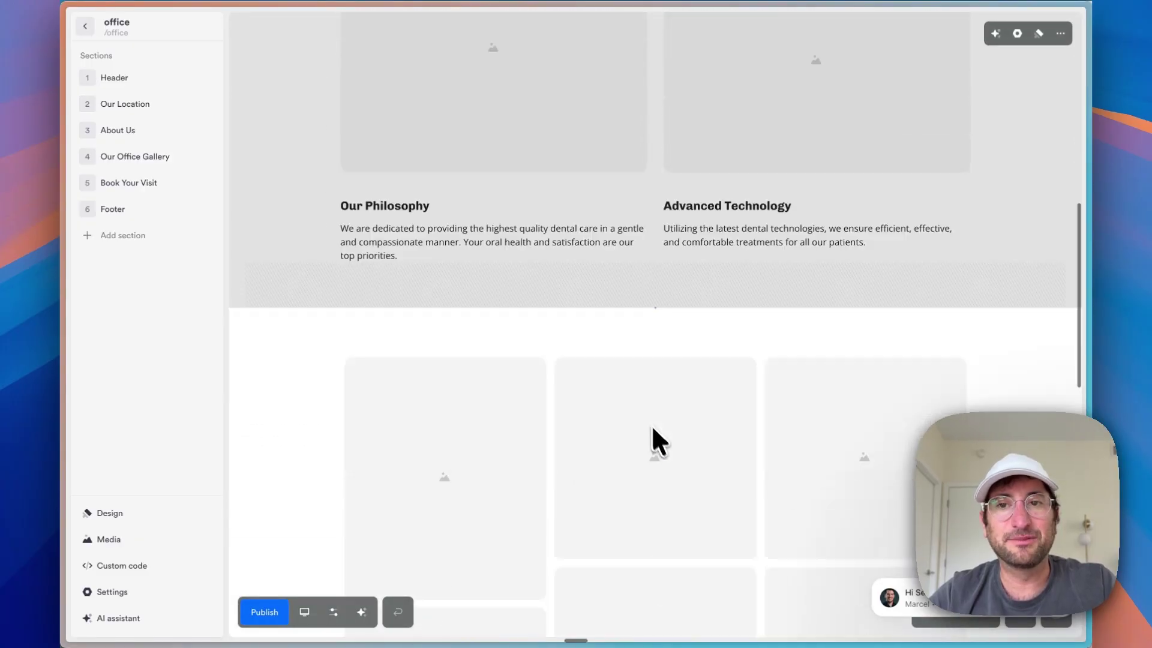
scroll(738, 352, up, 15)
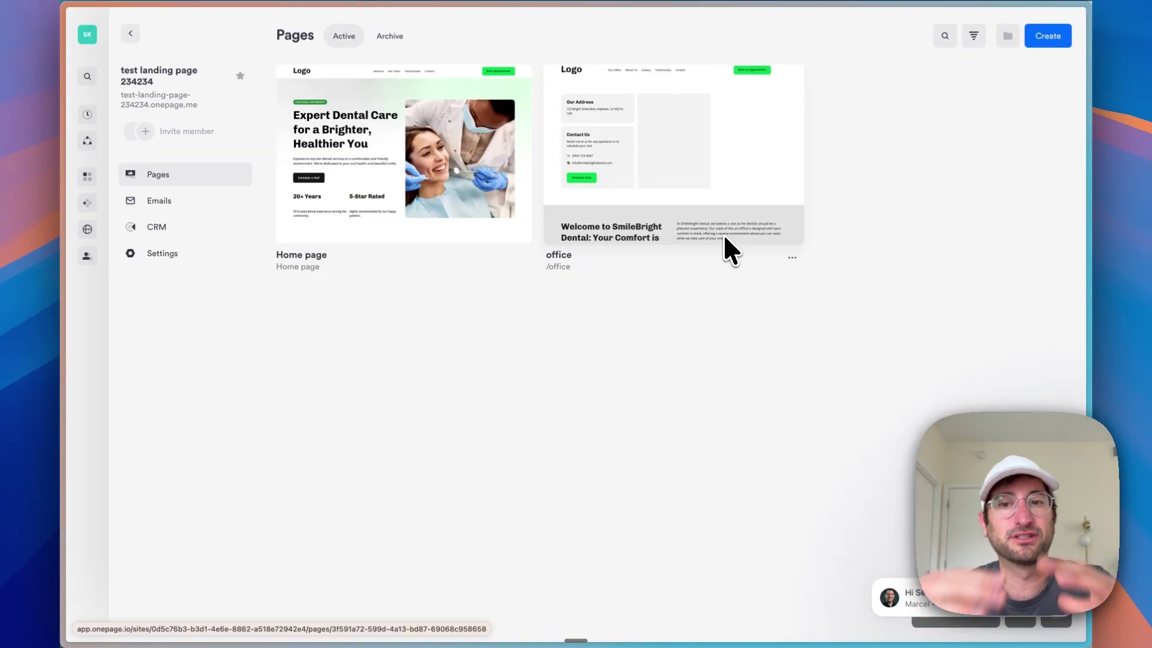
- Open the dental Home page from the Pages list in the editor
click(437, 174)
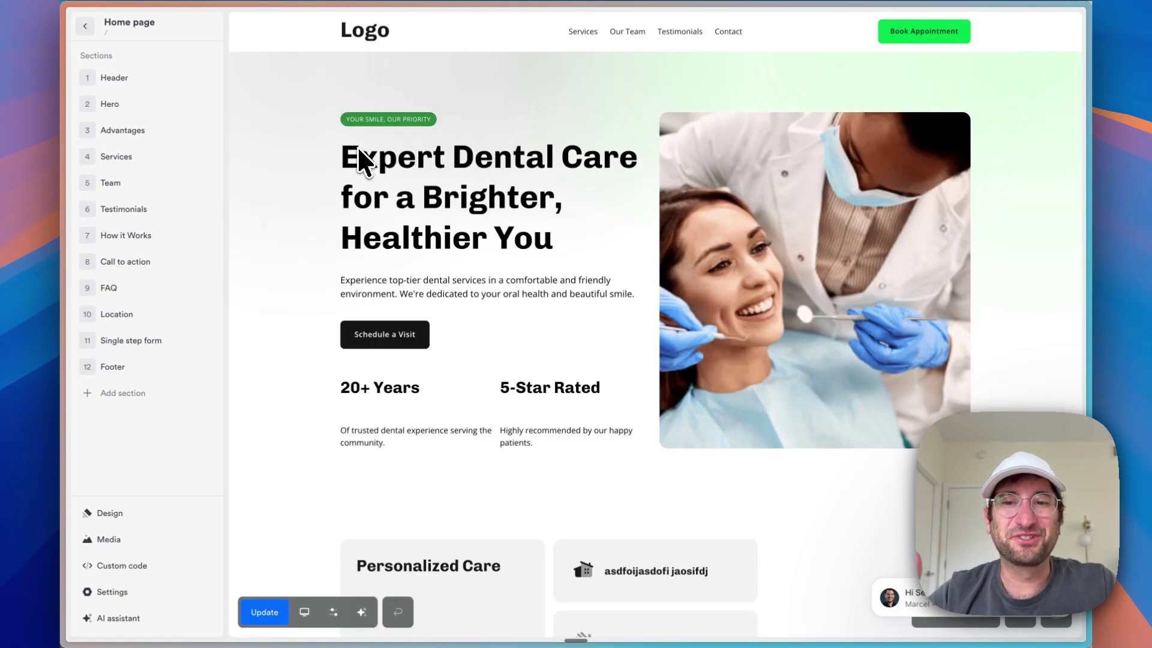